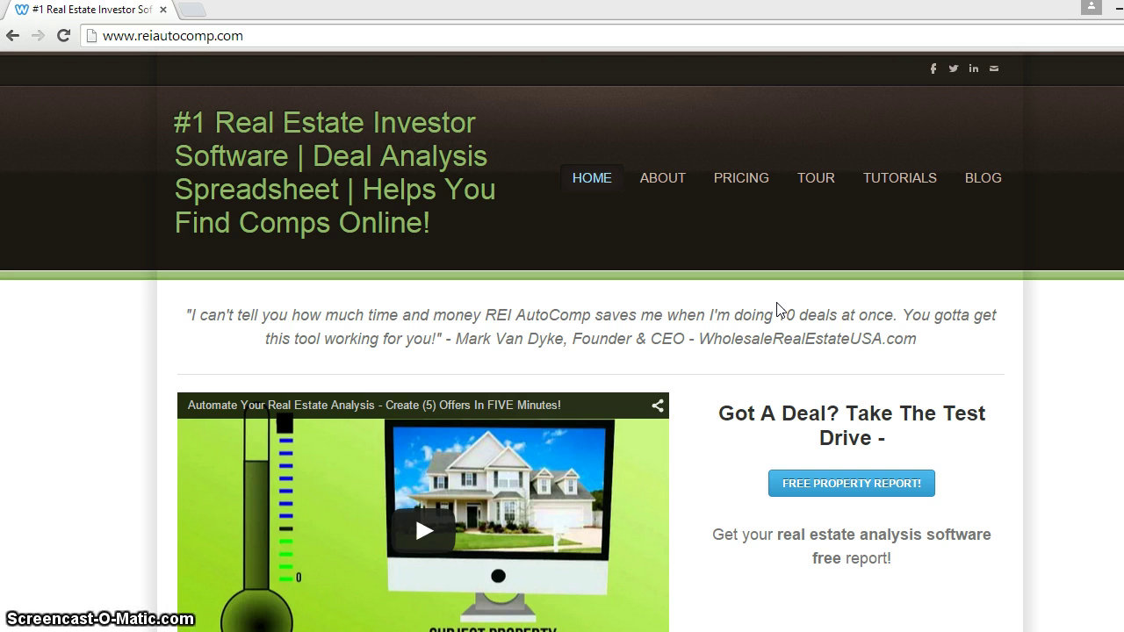
Minimize Chrome and open the AutoComp_v11 (Beta17.3) workbook in Excel from its desktop shortcut
mouse_move(708, 248)
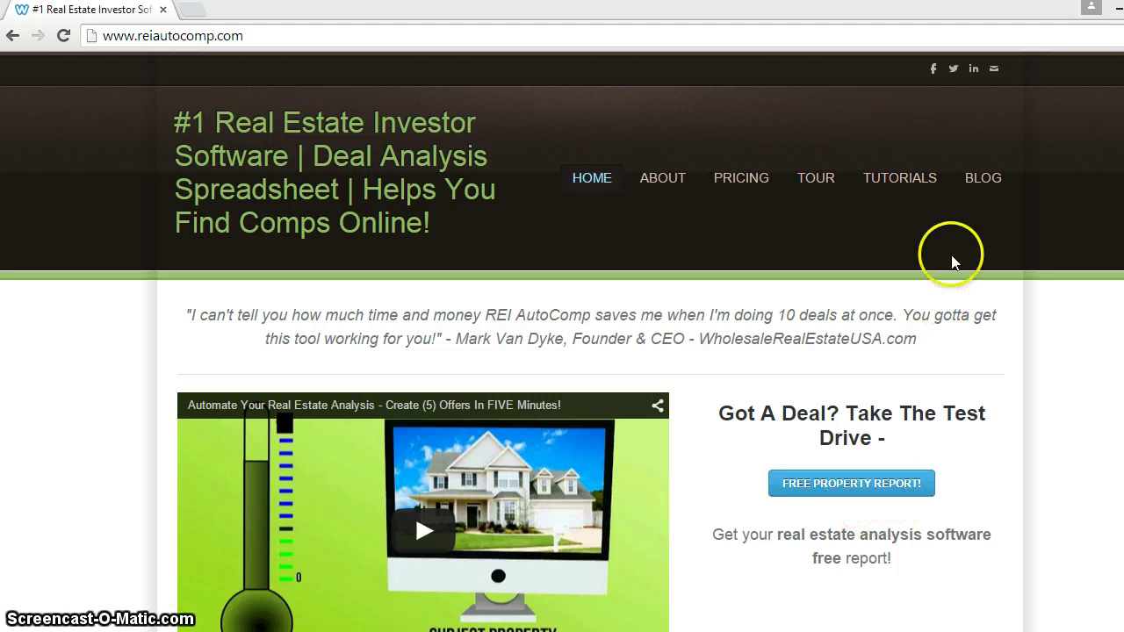
click(1123, 7)
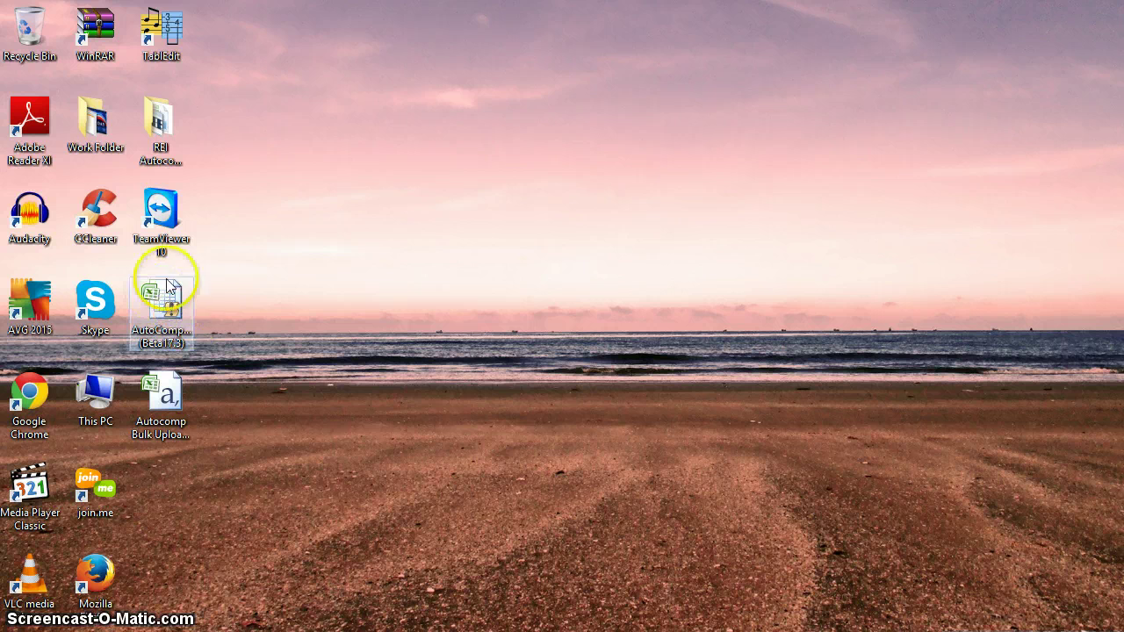
double_click(192, 301)
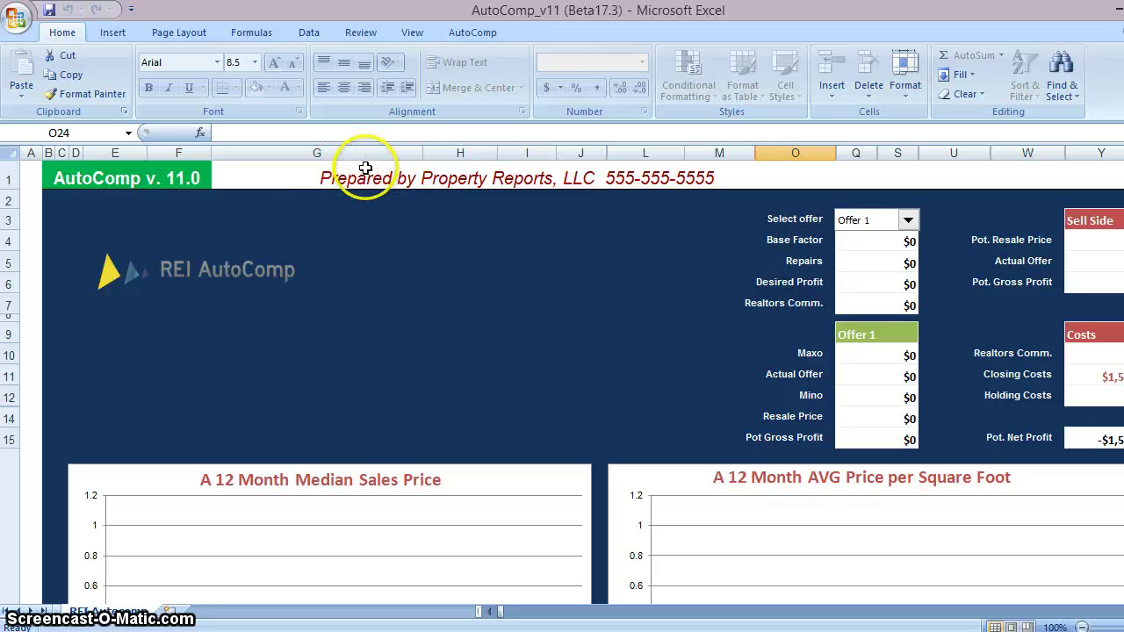
Set the Trust Center macro setting to Enable all macros and return to the AutoComp sheet
click(16, 18)
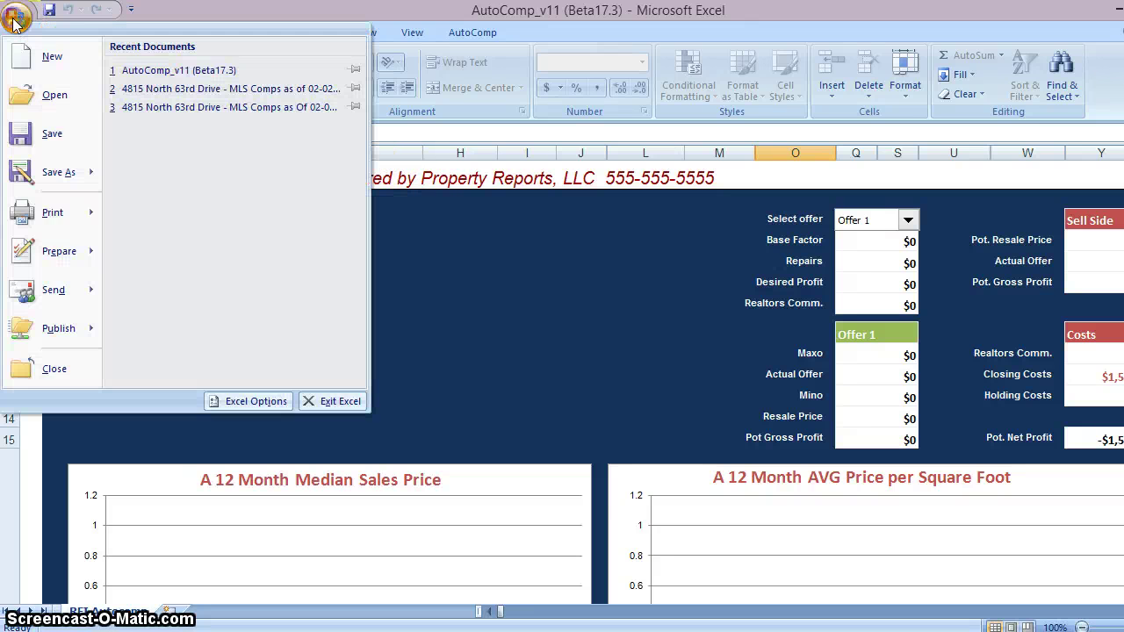
mouse_move(63, 180)
click(238, 401)
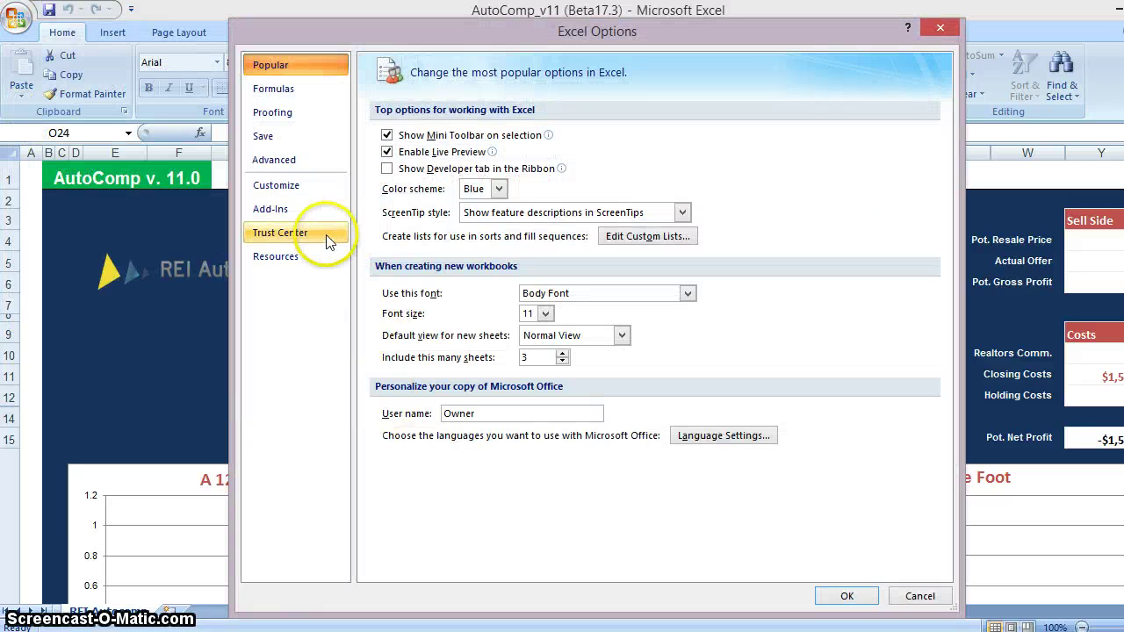
click(316, 235)
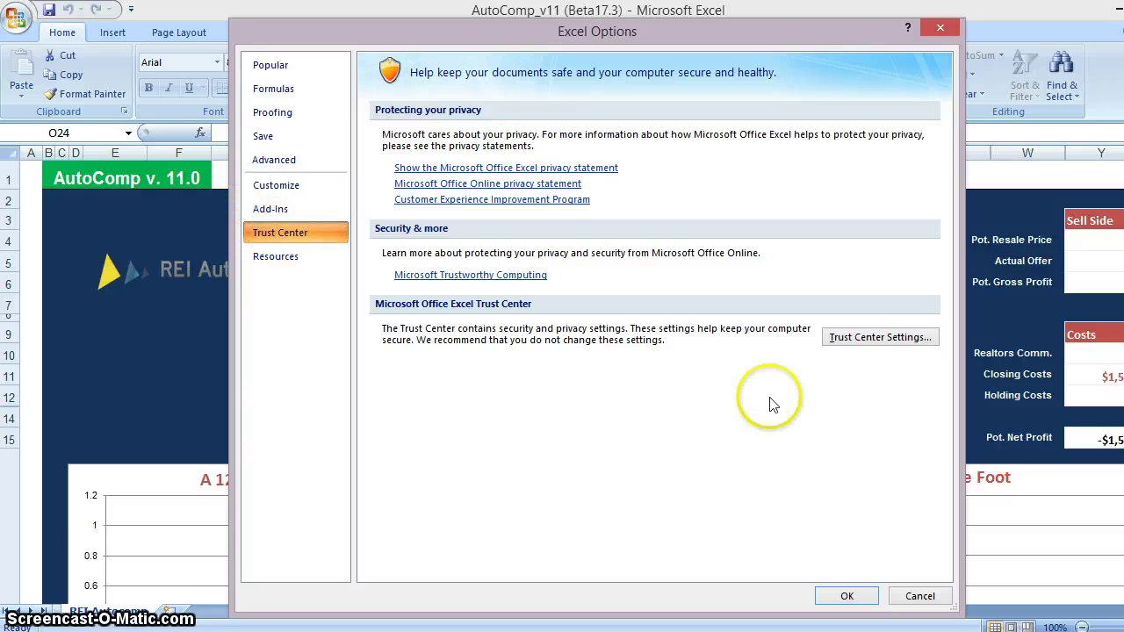
click(874, 342)
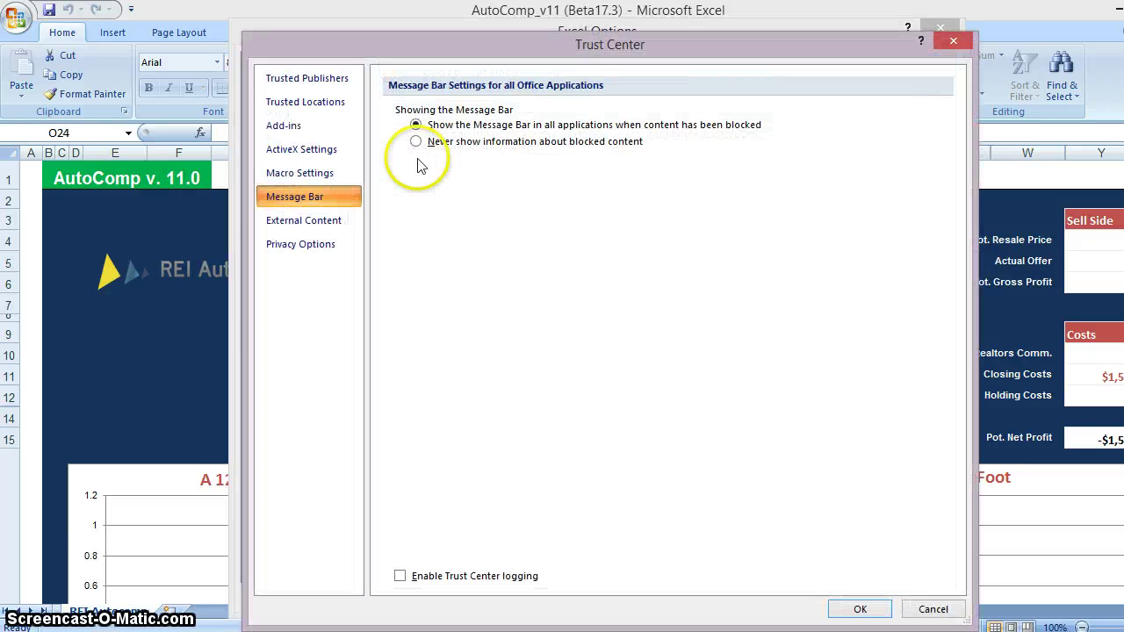
click(314, 175)
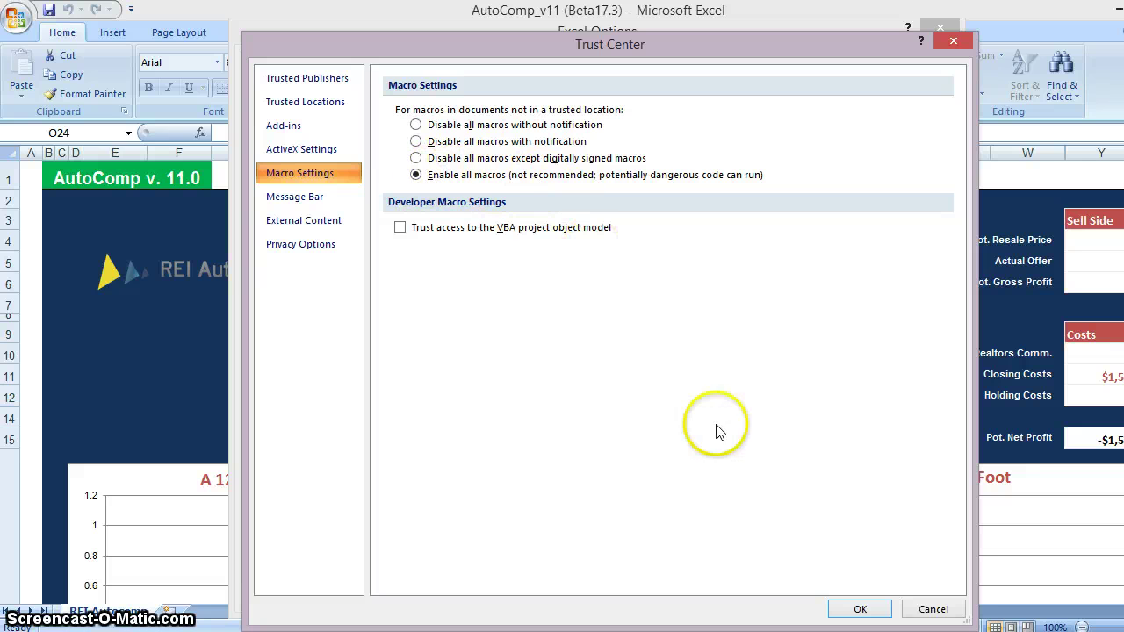
click(848, 608)
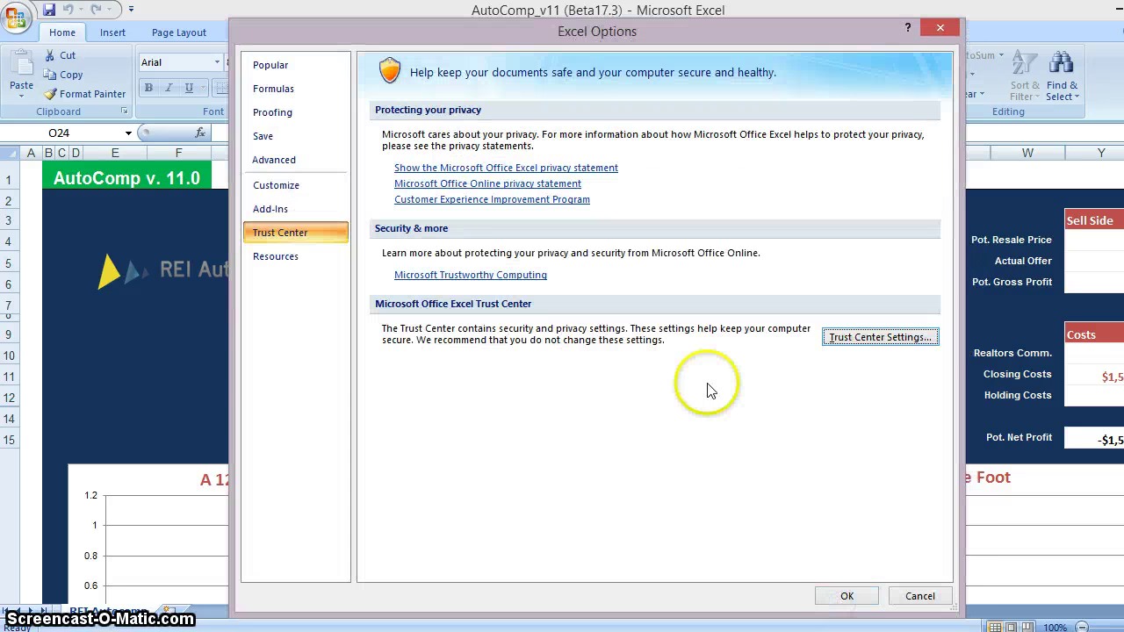
click(850, 596)
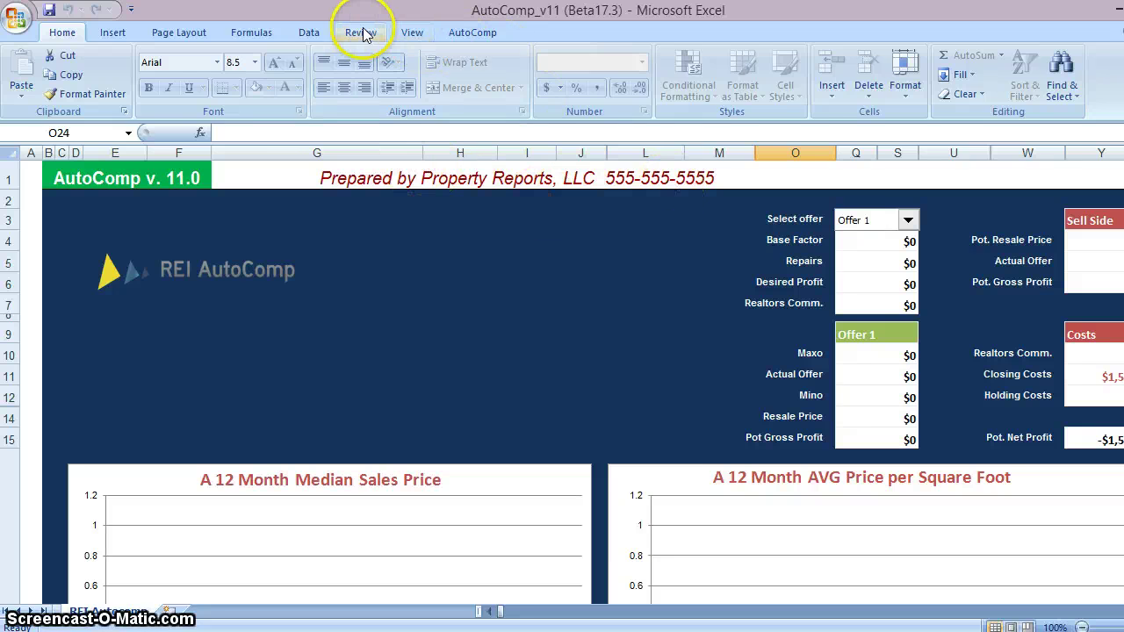
In AutoComp Settings credentials, change the Name to ABC Home Buyers and enter a new phone number
click(463, 35)
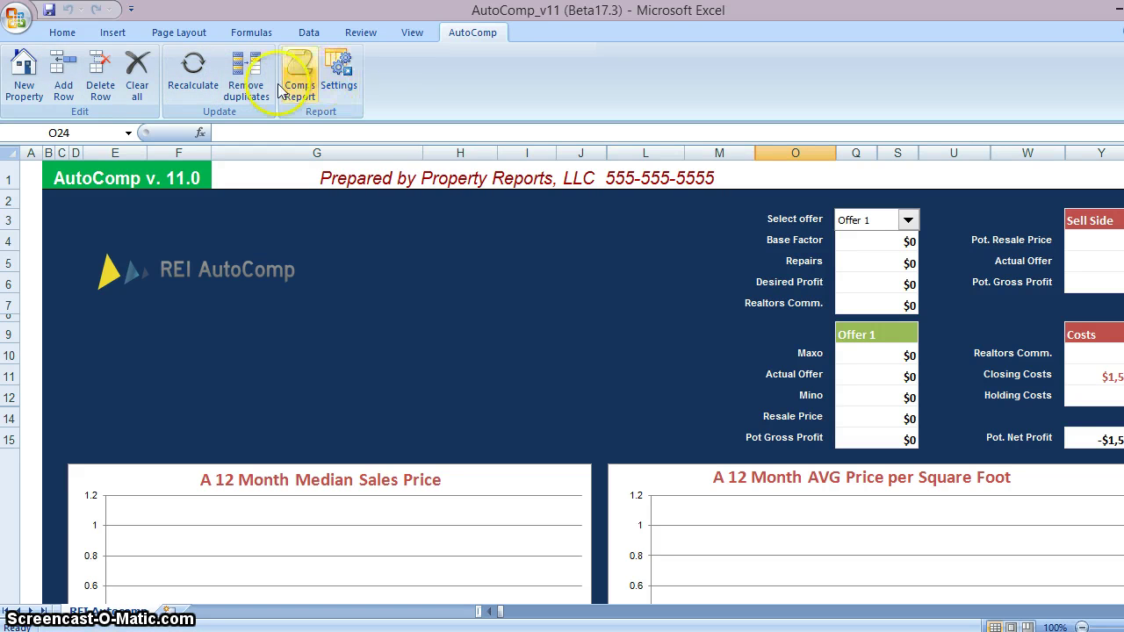
click(339, 71)
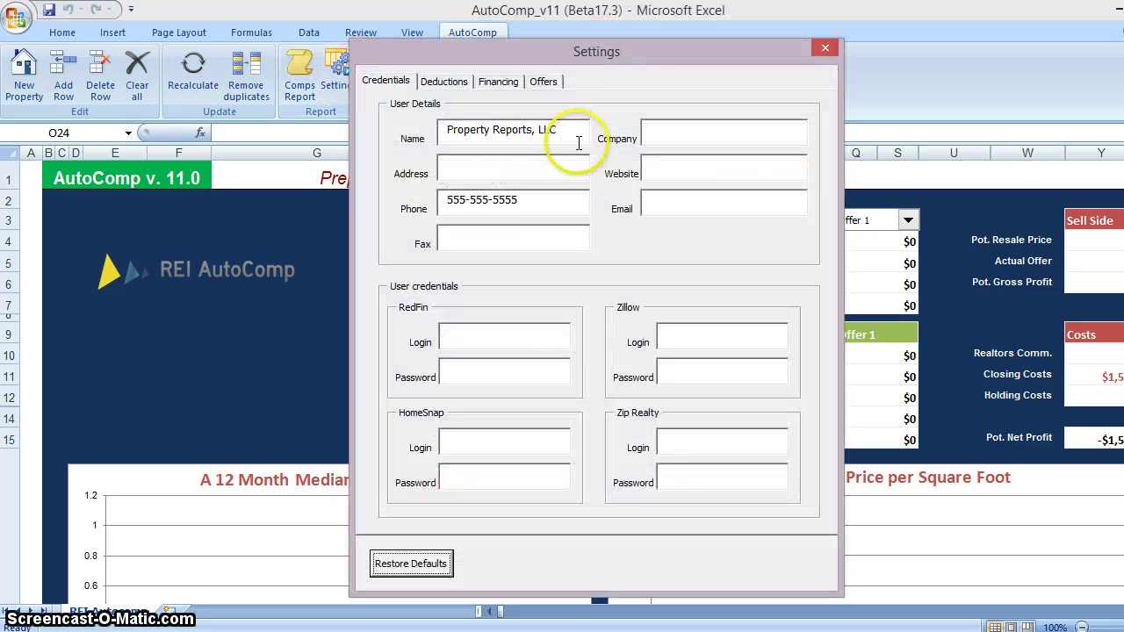
click(571, 138)
text(ABC Home Buyers)
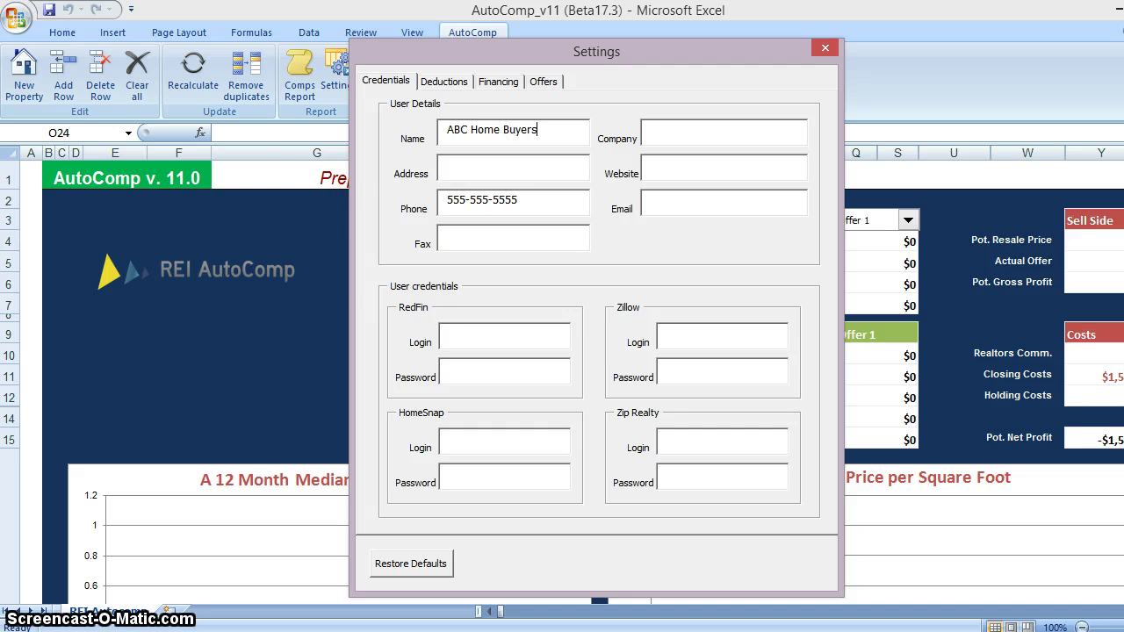
click(530, 201)
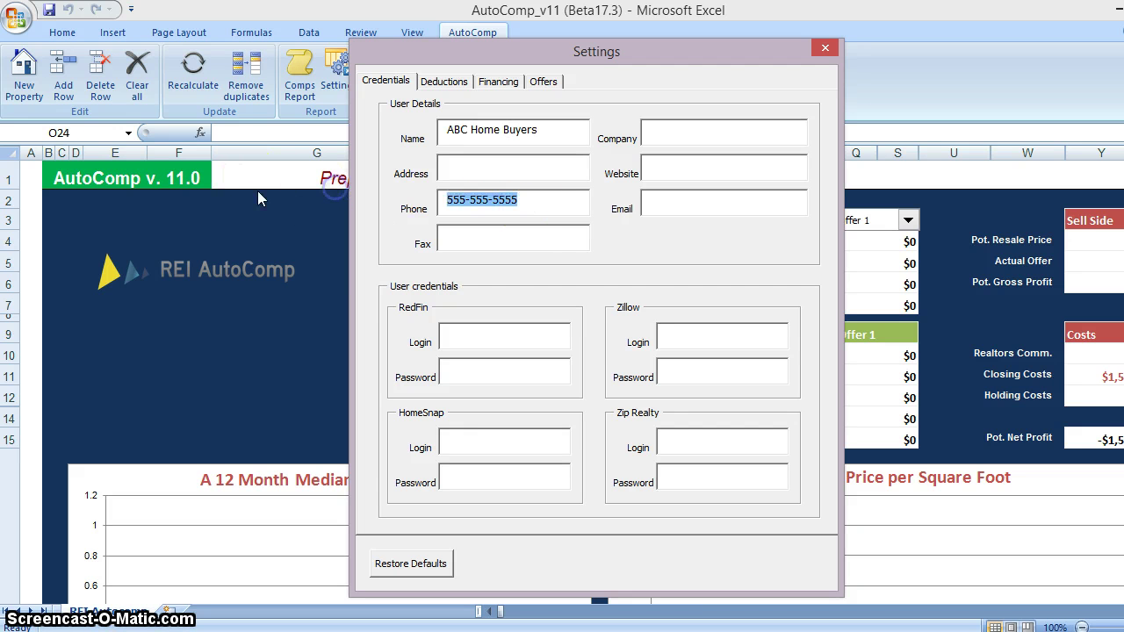
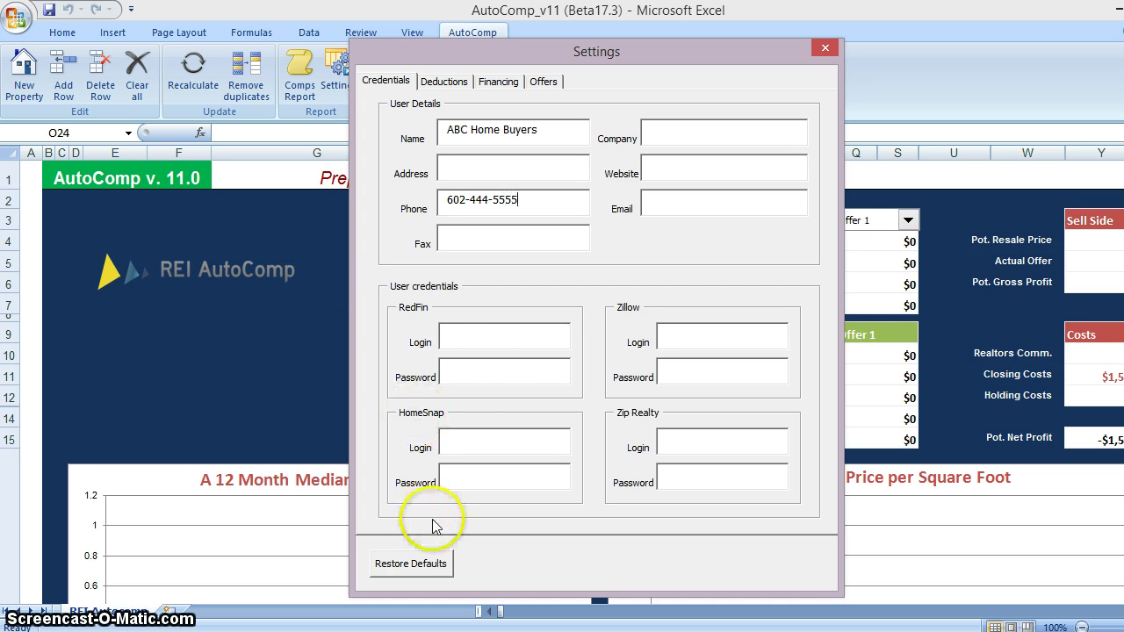
Enter the RedFin login e-mail and password, then begin typing the HomeSnap login e-mail
click(464, 338)
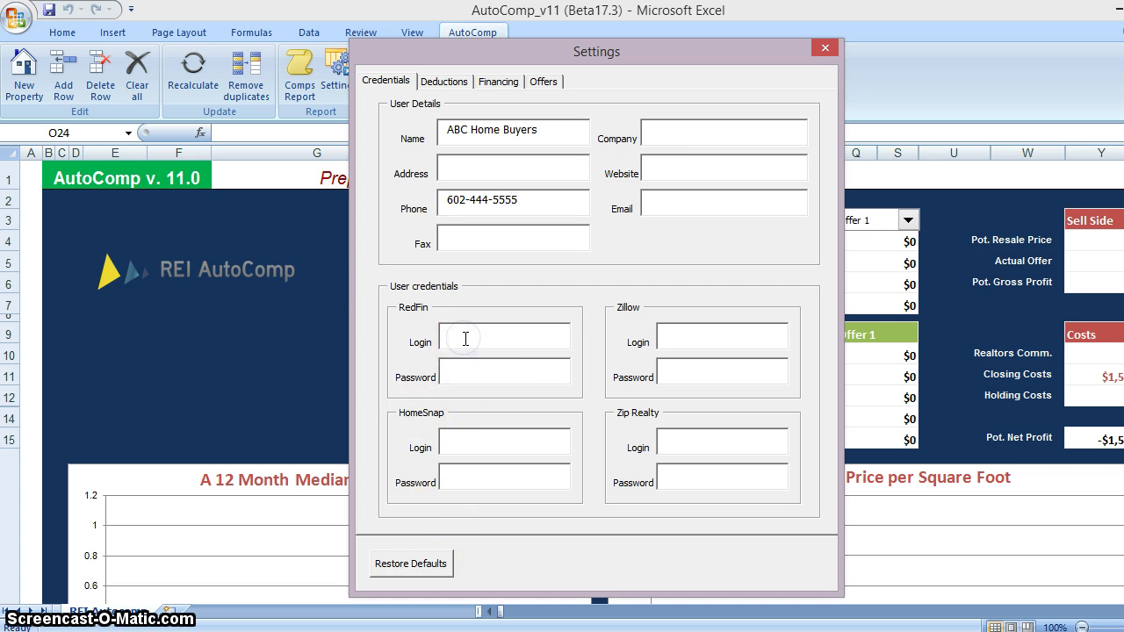
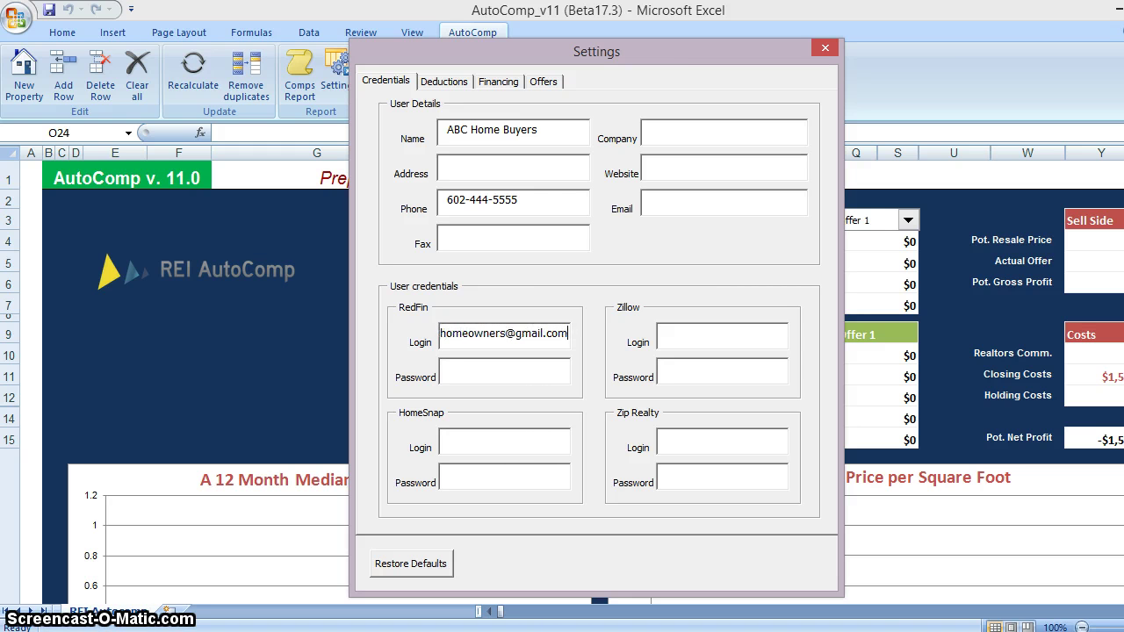
text(********)
key(BackSpace)
key(BackSpace)
key(BackSpace)
key(BackSpace)
key(BackSpace)
key(BackSpace)
key(BackSpace)
key(BackSpace)
key(BackSpace)
key(BackSpace)
key(BackSpace)
key(BackSpace)
key(BackSpace)
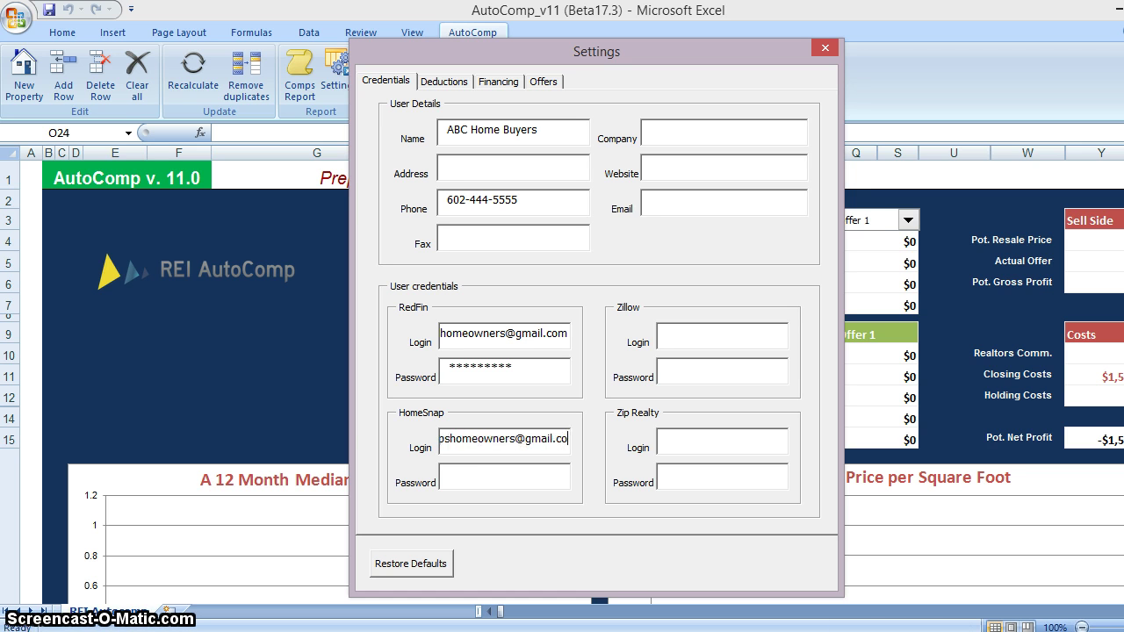
text(****)
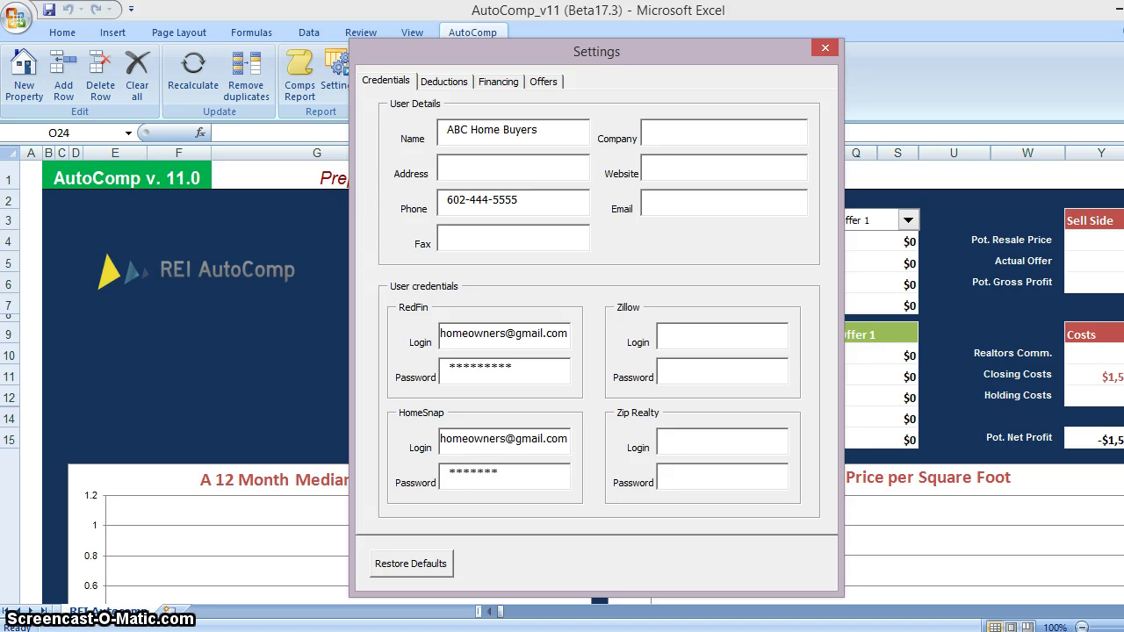
Set the Buy Side deductions to Profit 10000, Repairs 0 and Closing cost 2000
click(443, 81)
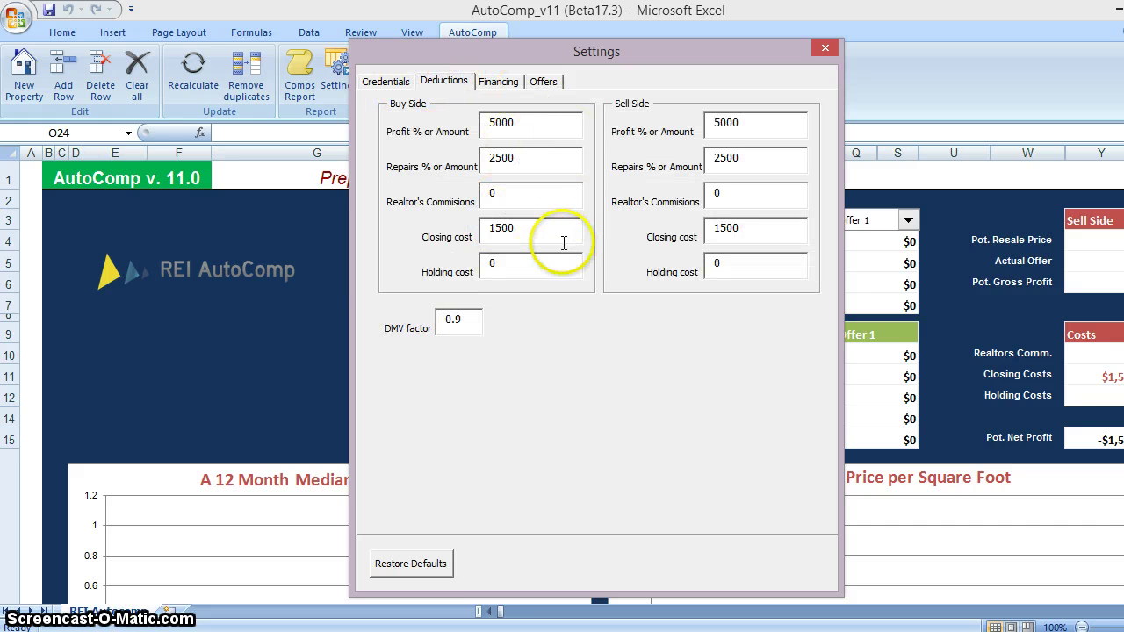
double_click(517, 130)
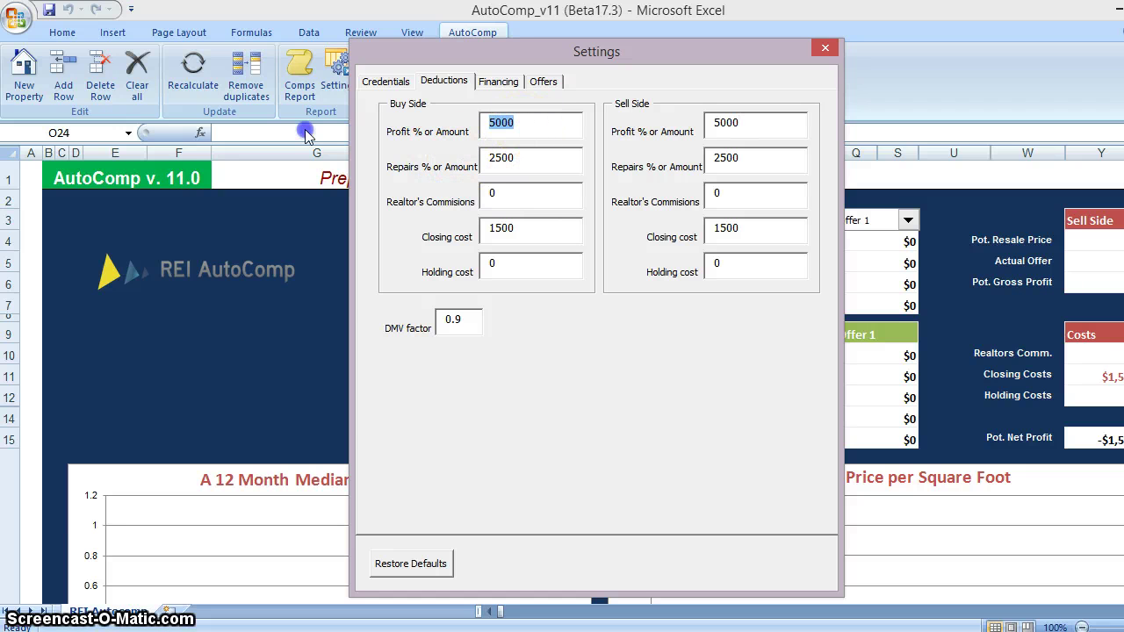
text(10000)
key(Tab)
text(0)
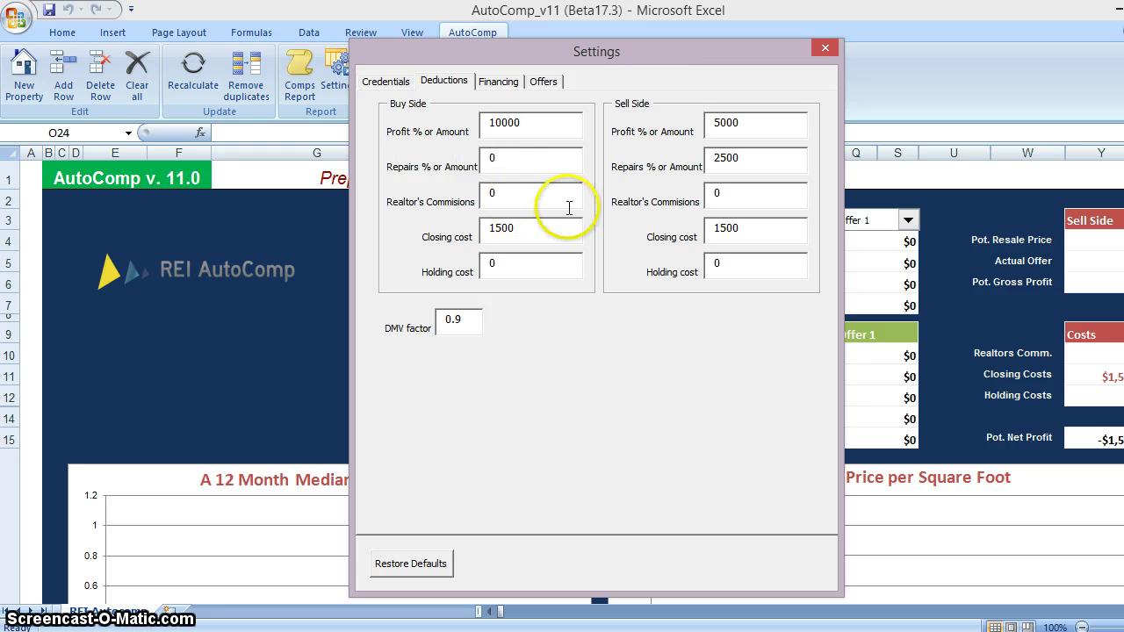
key(Tab)
key(Tab)
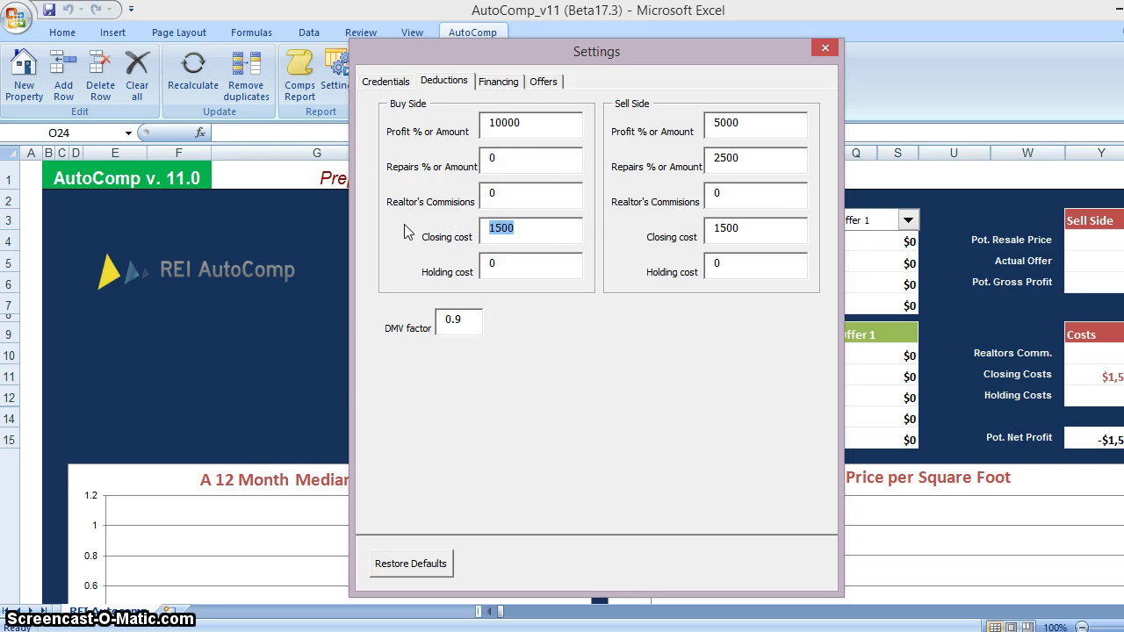
text(2000)
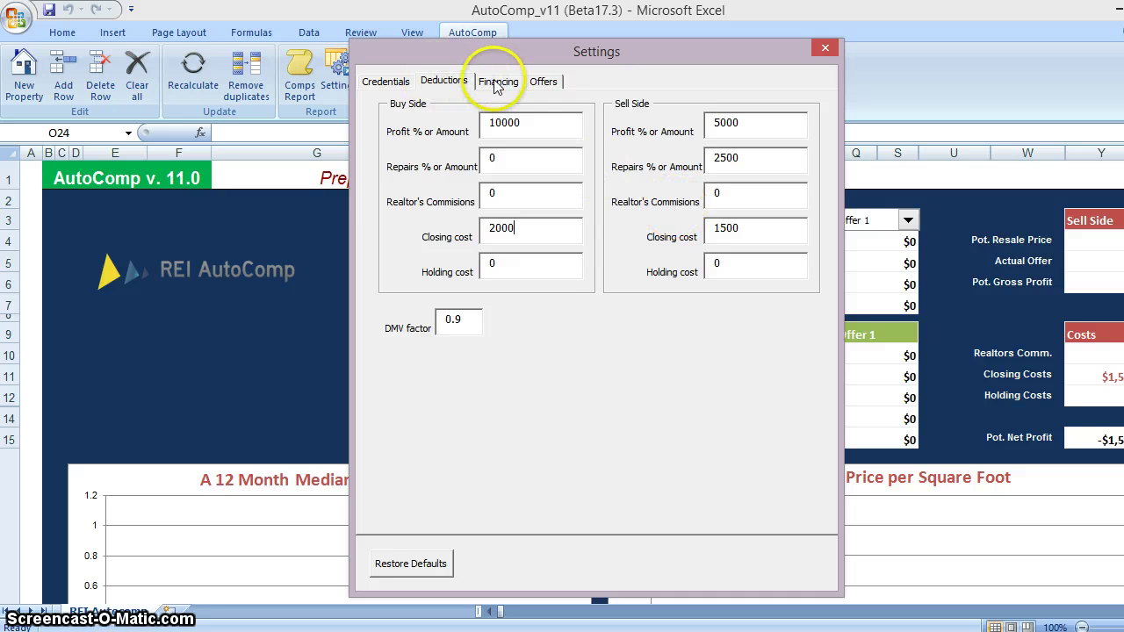
Label Offer 1 Wholesale and Offer 2 Rehab with a .7 factor
click(543, 81)
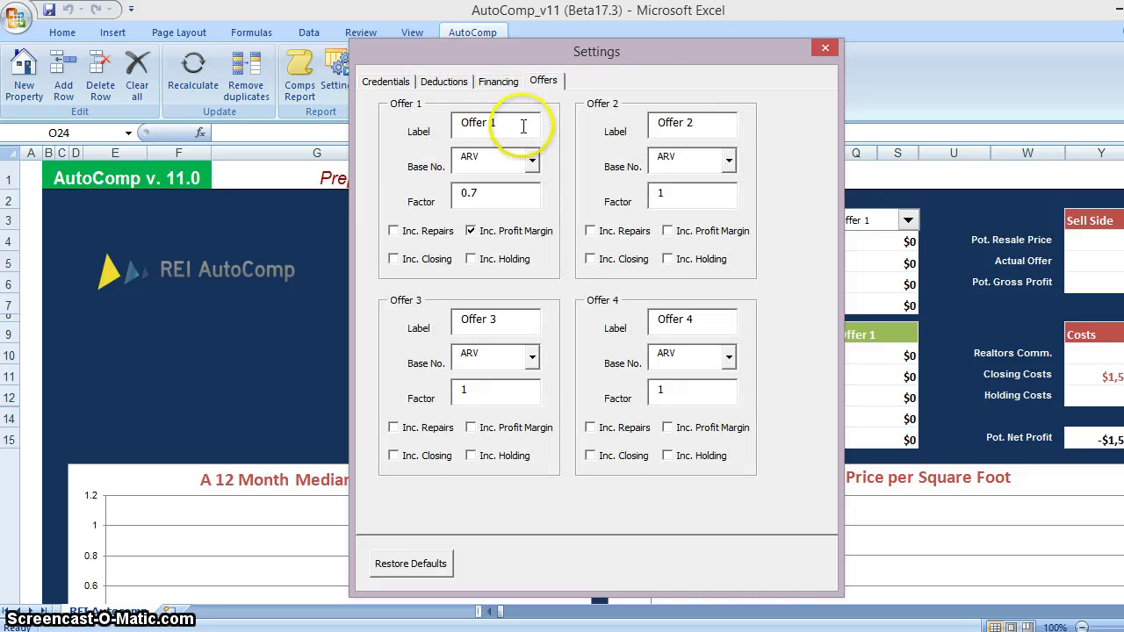
text(Wholesale)
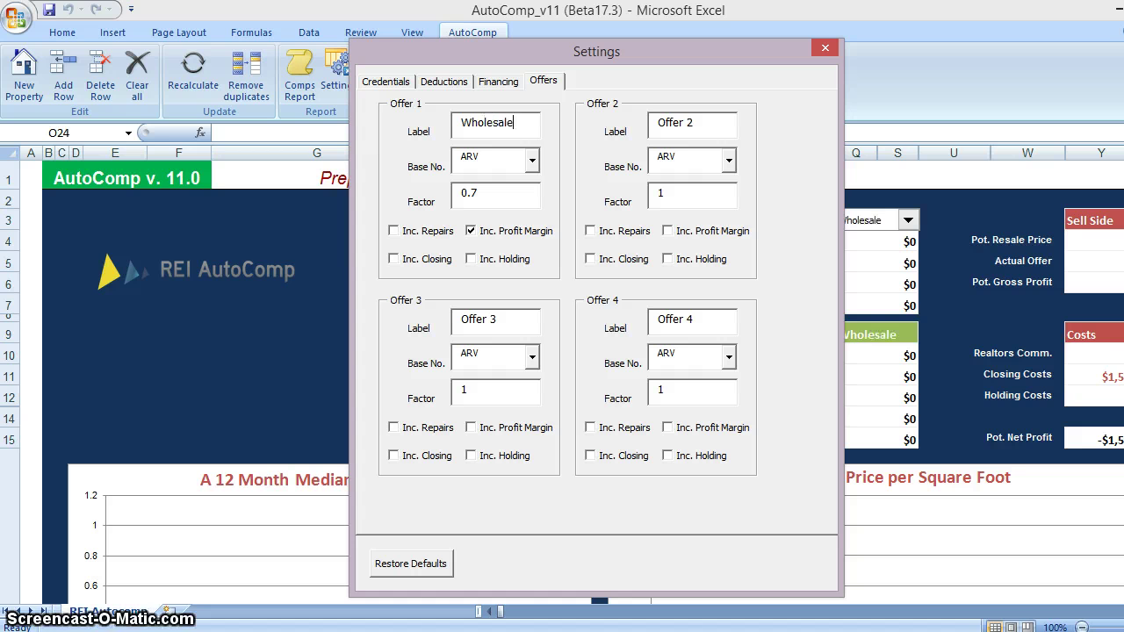
click(725, 138)
click(688, 122)
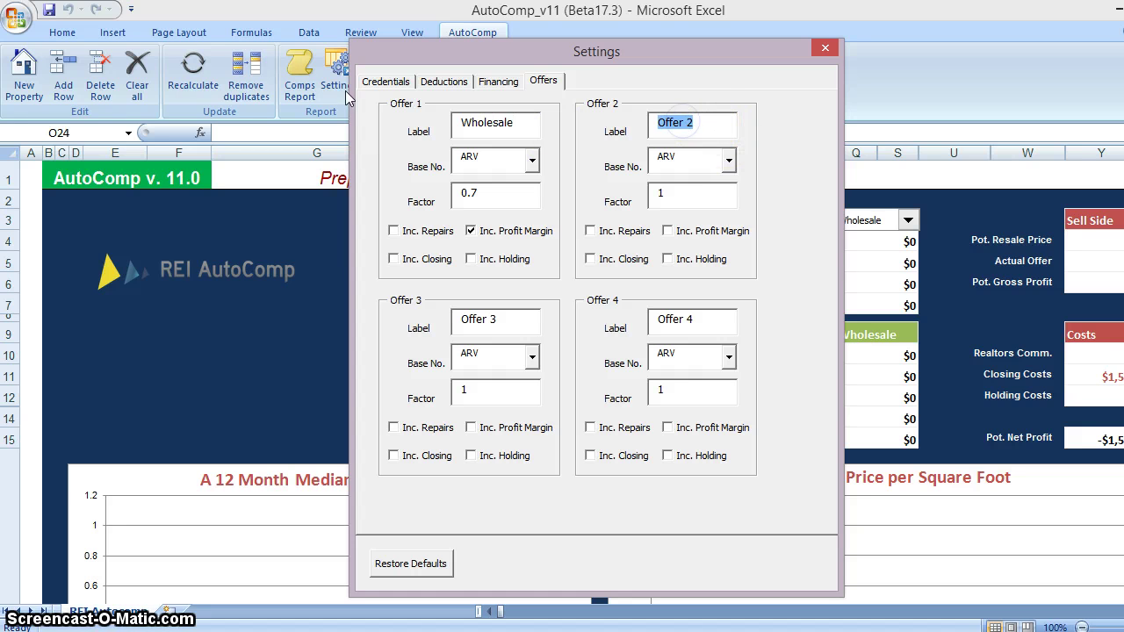
text(Rehabe)
double_click(690, 193)
text(.7)
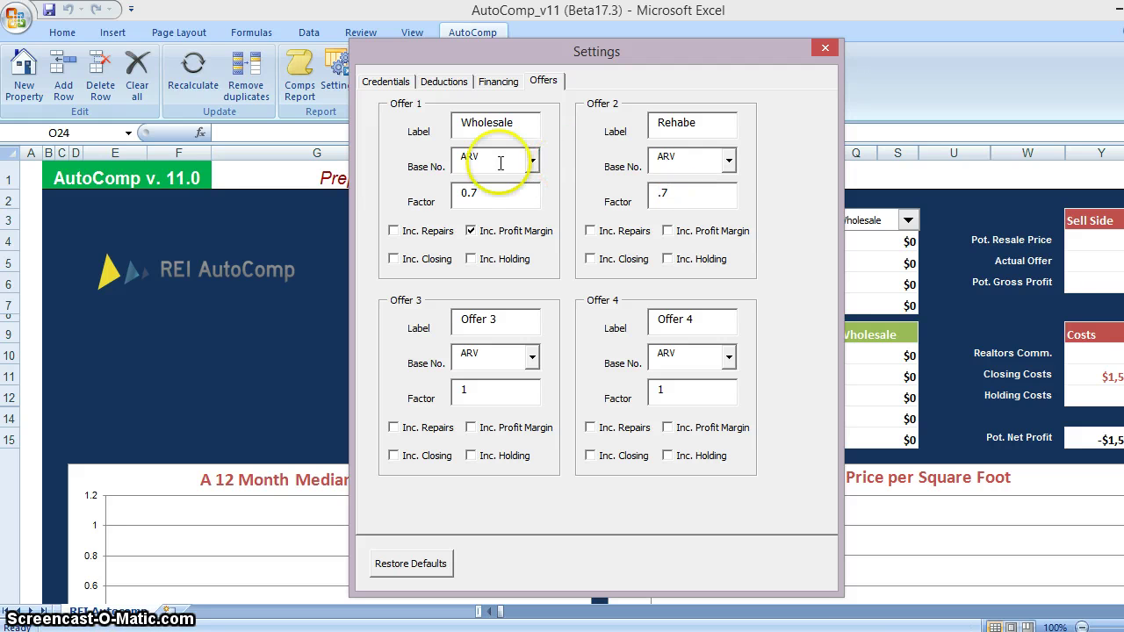
Keep Offer 1 based on ARV and rename Offer 3 to Wrap, based on CMV
click(532, 162)
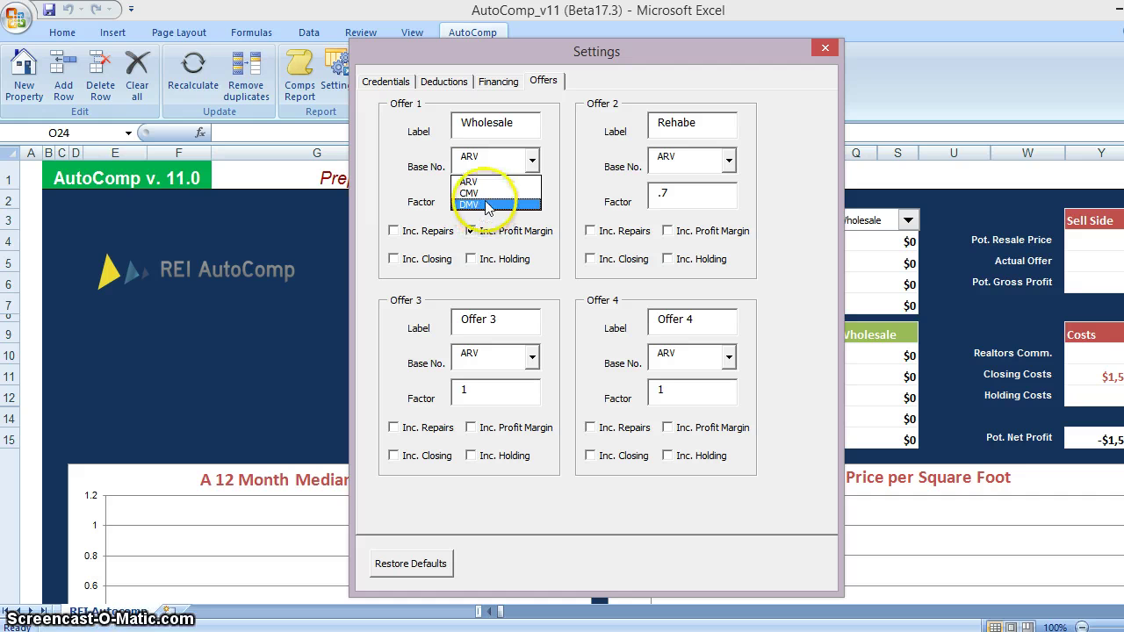
click(575, 167)
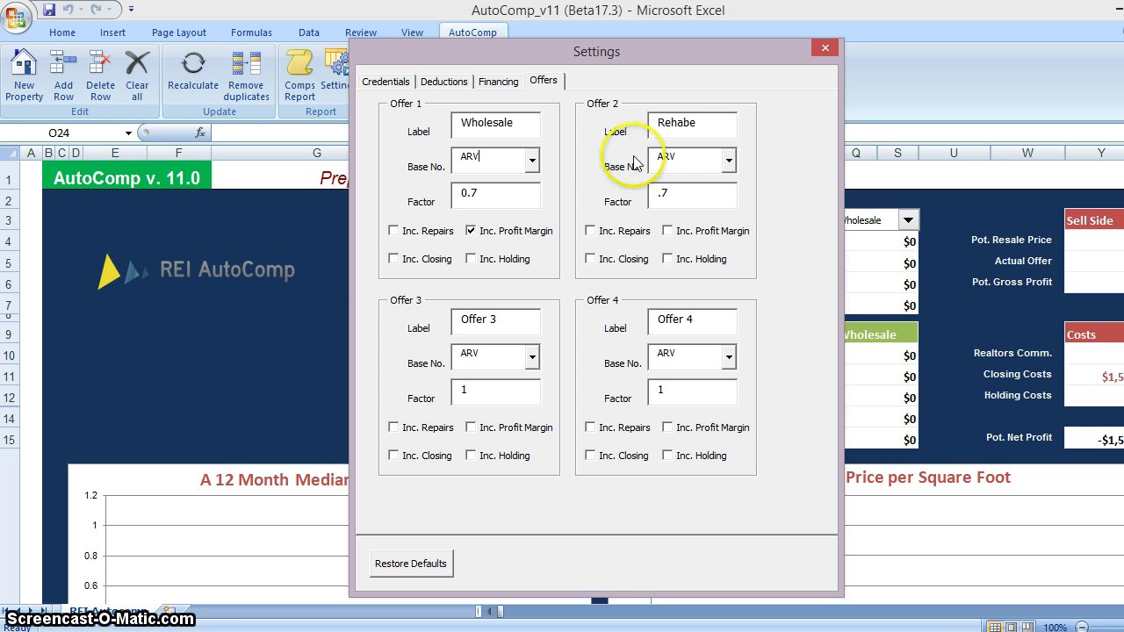
click(698, 125)
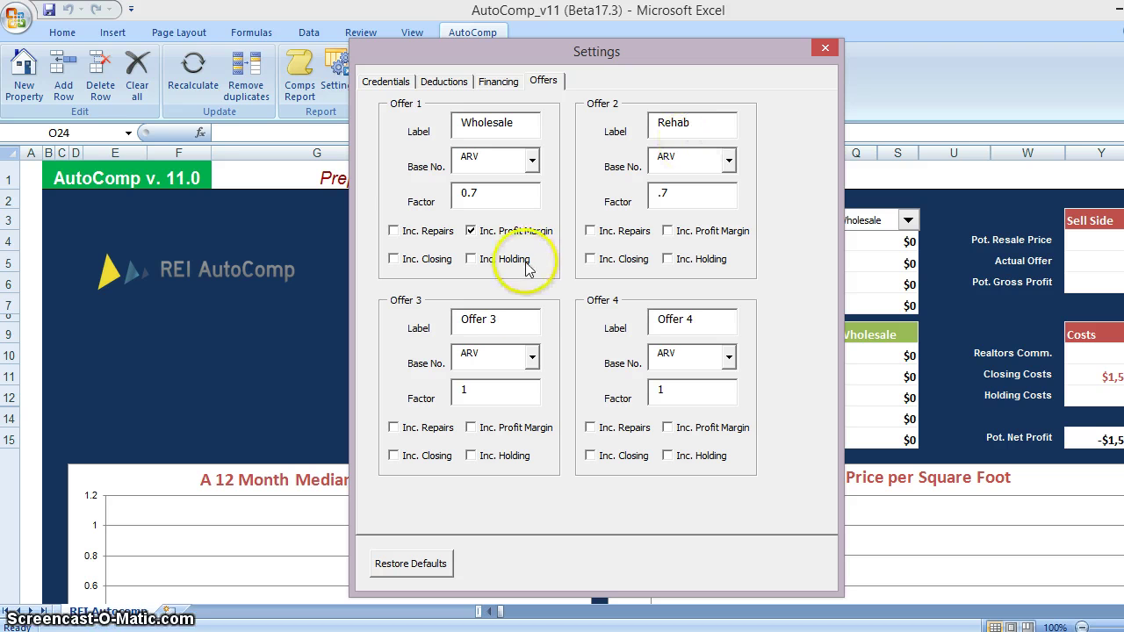
click(509, 316)
text(Wrap)
click(531, 357)
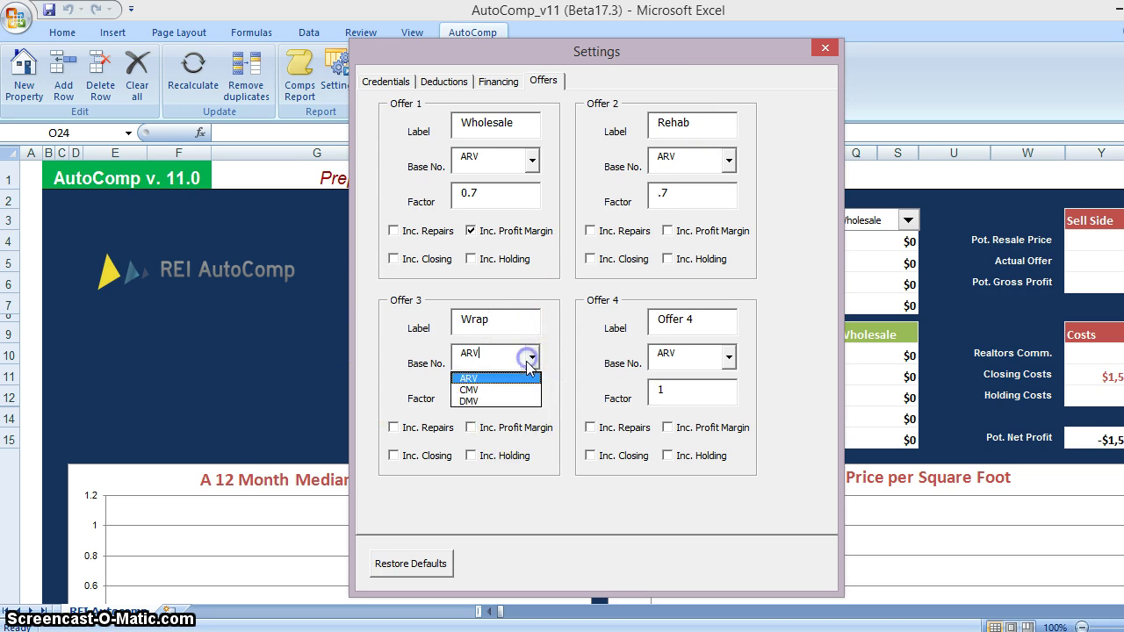
click(514, 391)
key(Tab)
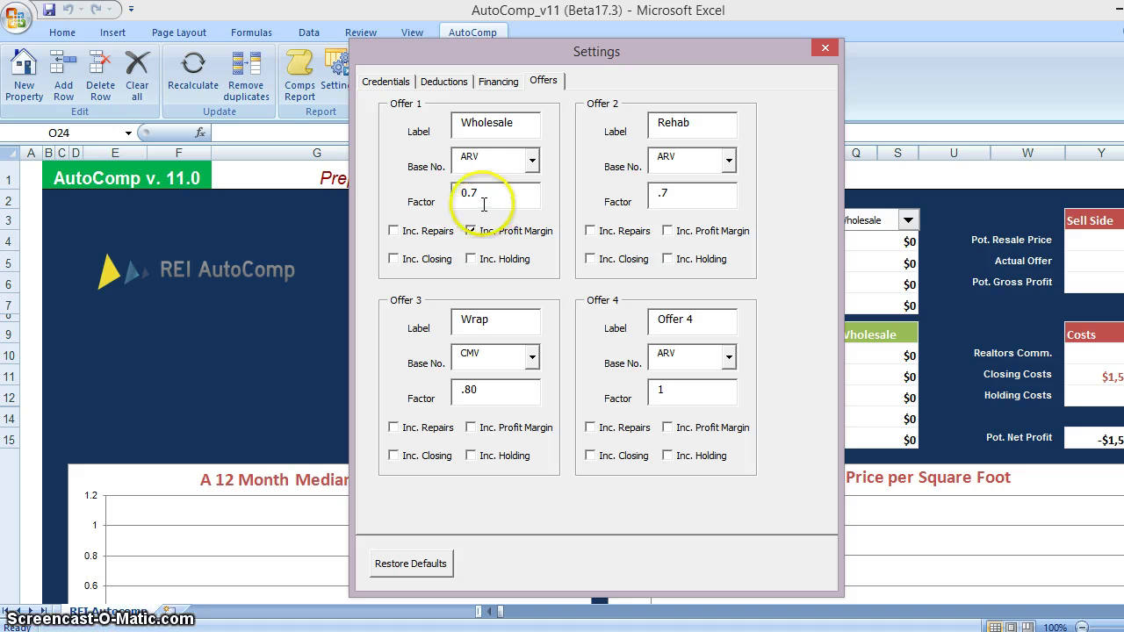
Give Rehab factor .6 with repairs, closing and holding; add Wrap profit margin; name Offer 4 misc
double_click(690, 196)
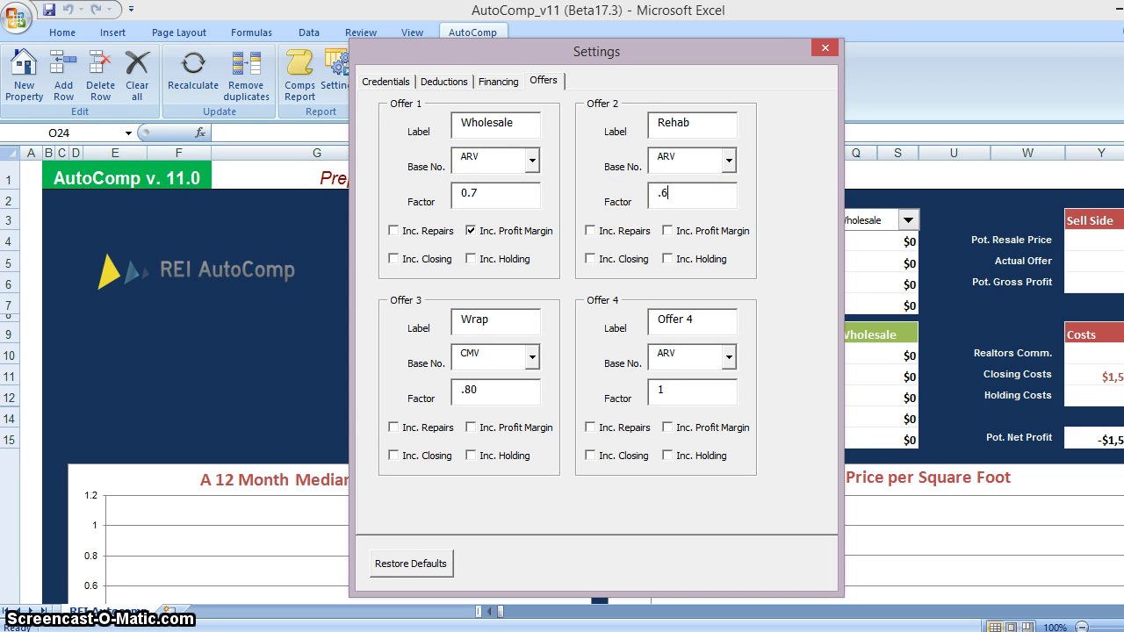
click(590, 231)
click(592, 258)
click(667, 259)
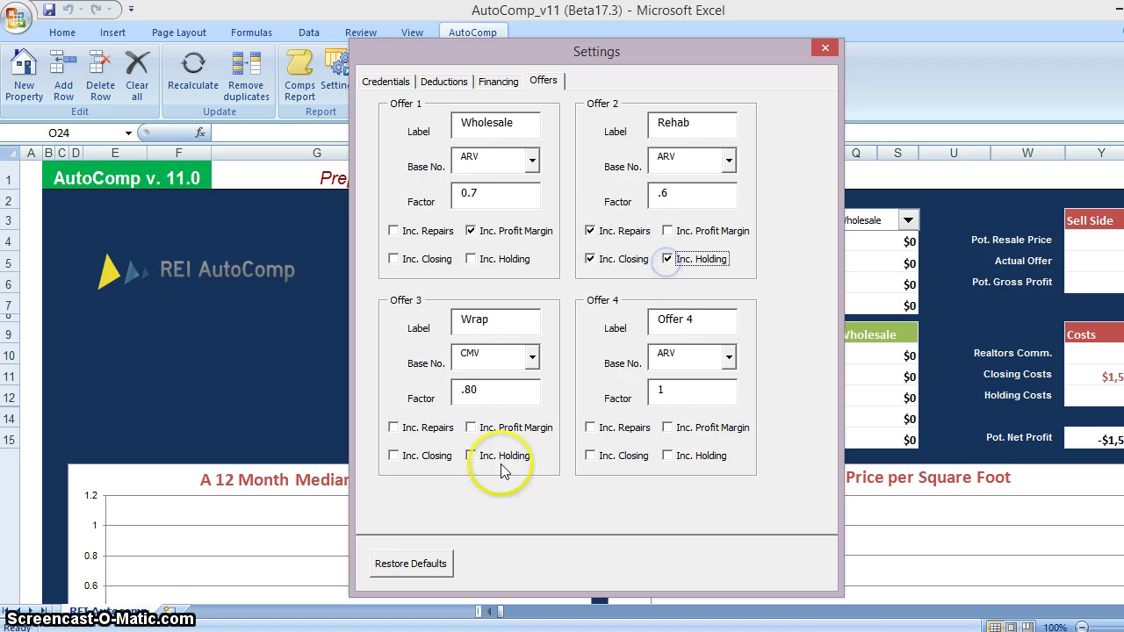
click(473, 427)
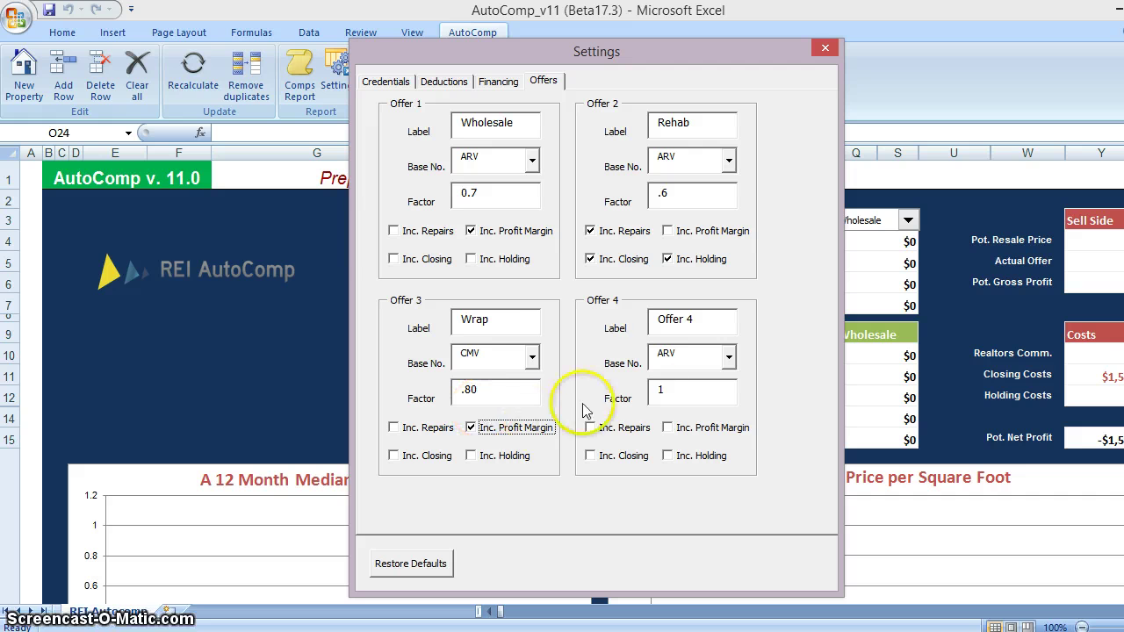
click(722, 318)
text(misc)
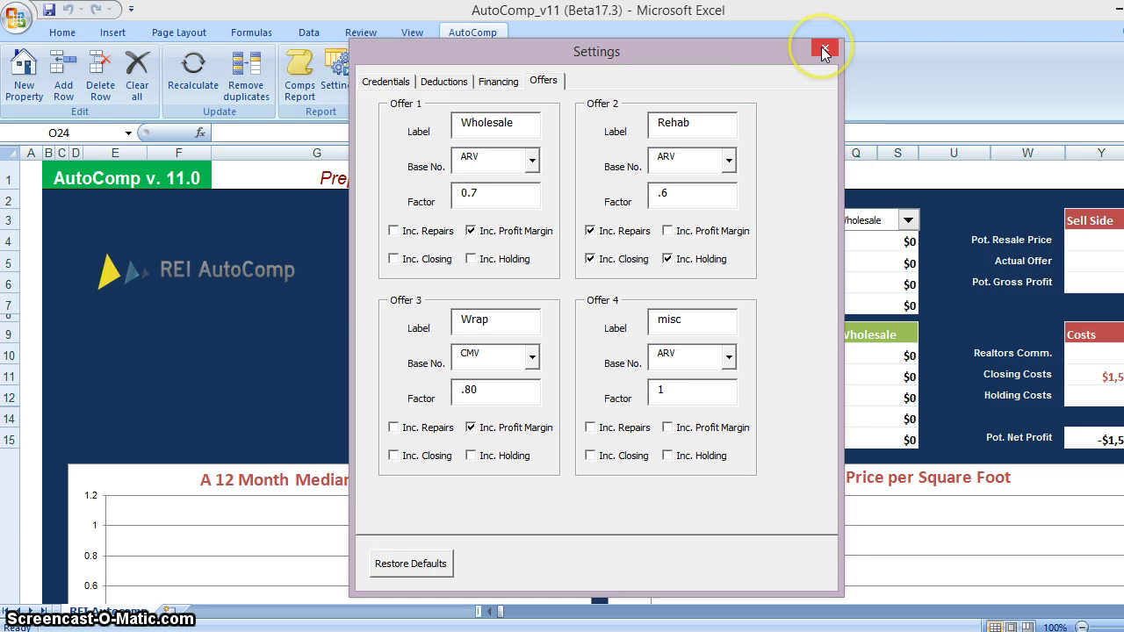
click(822, 47)
Keep Wholesale as the selected offer and start a new property with its street address and ZIP
click(908, 220)
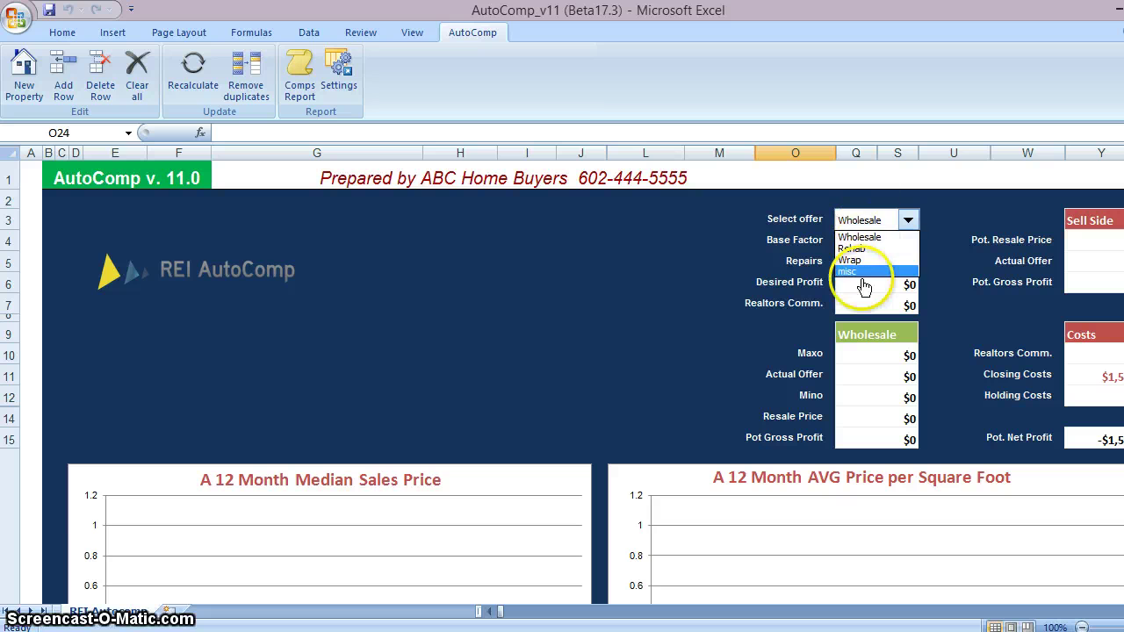
click(465, 275)
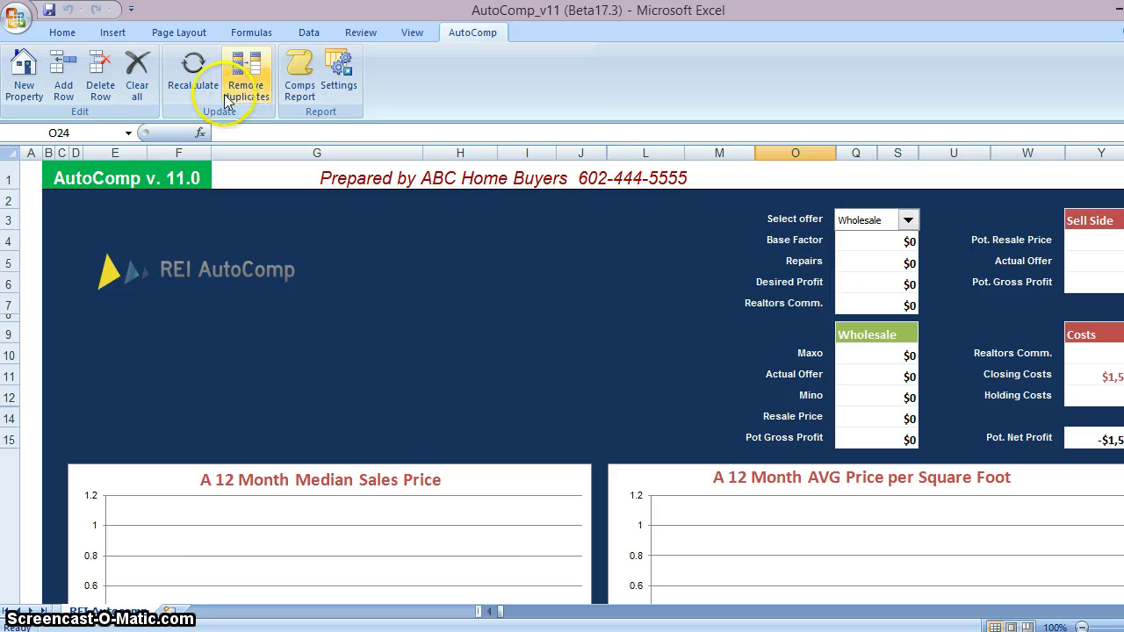
click(24, 78)
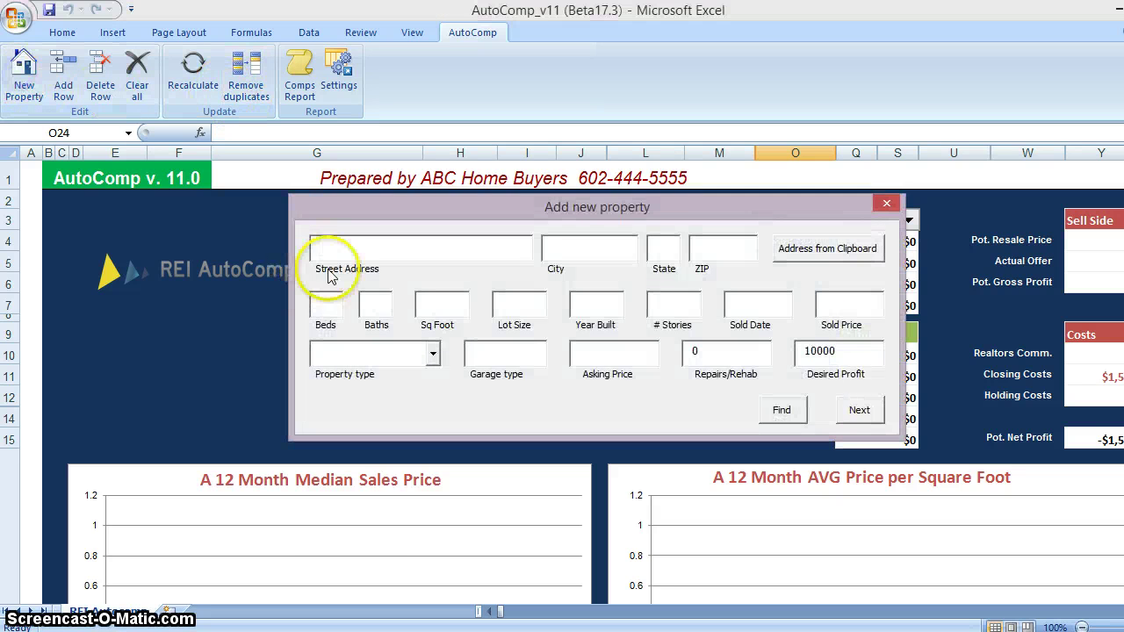
click(355, 249)
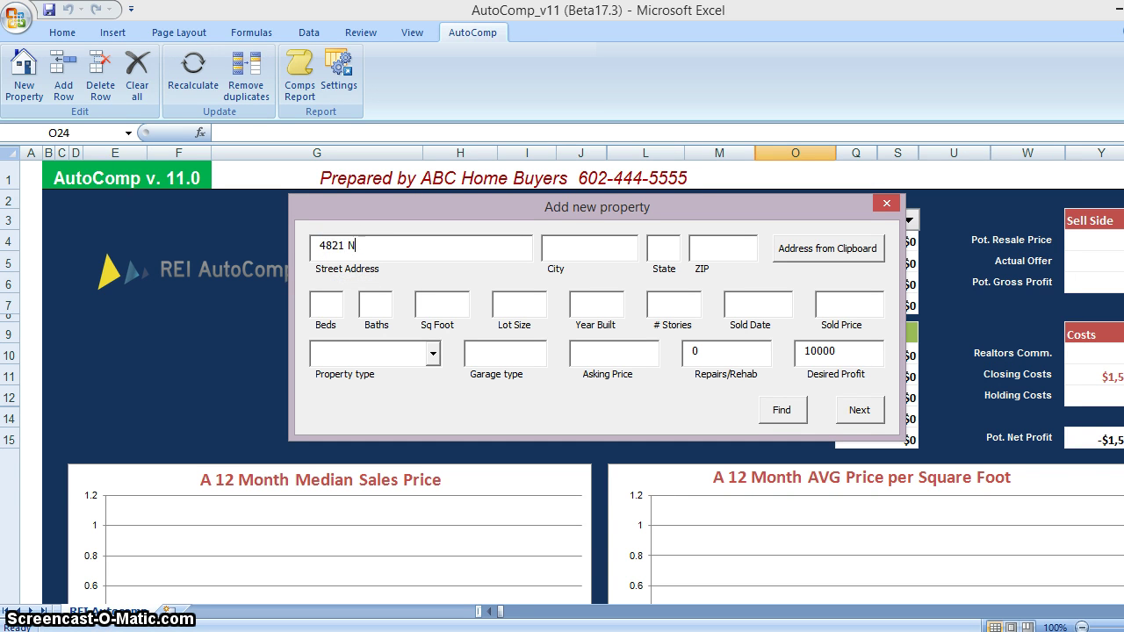
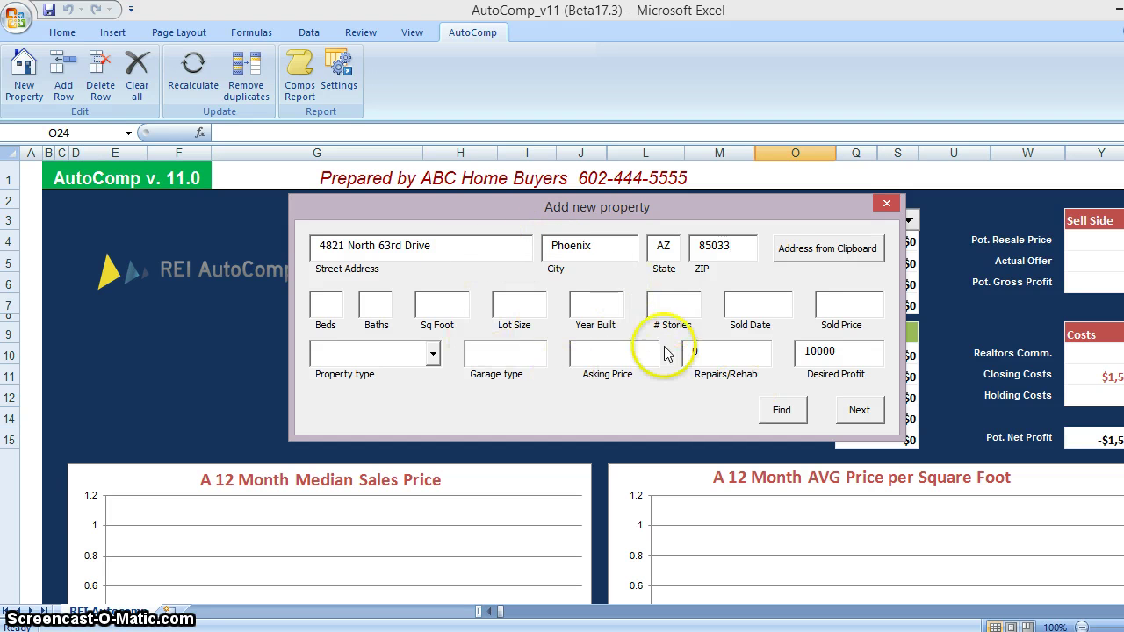
Look up the property's details, then enter garage '2 G', asking price 120000 and repairs 25000
click(795, 411)
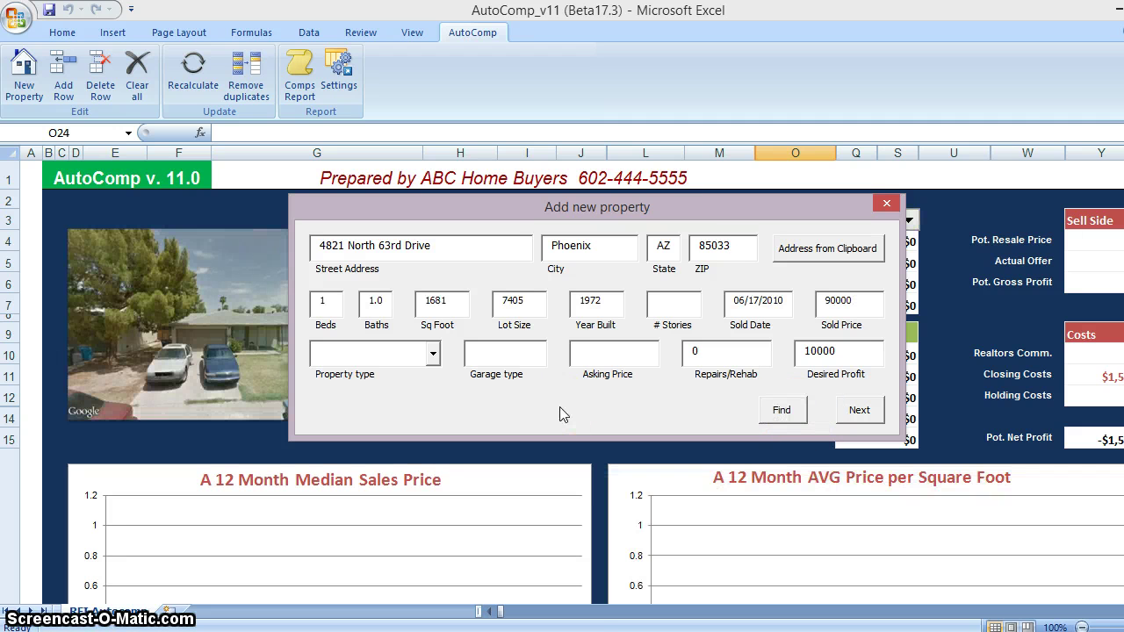
click(485, 357)
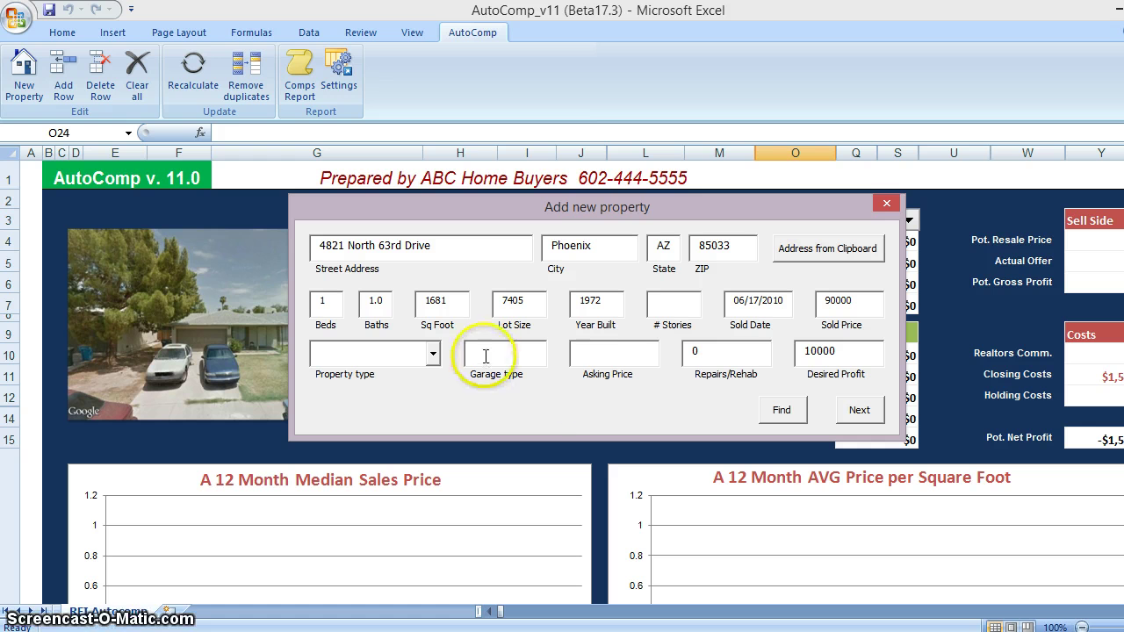
text(2 Garage)
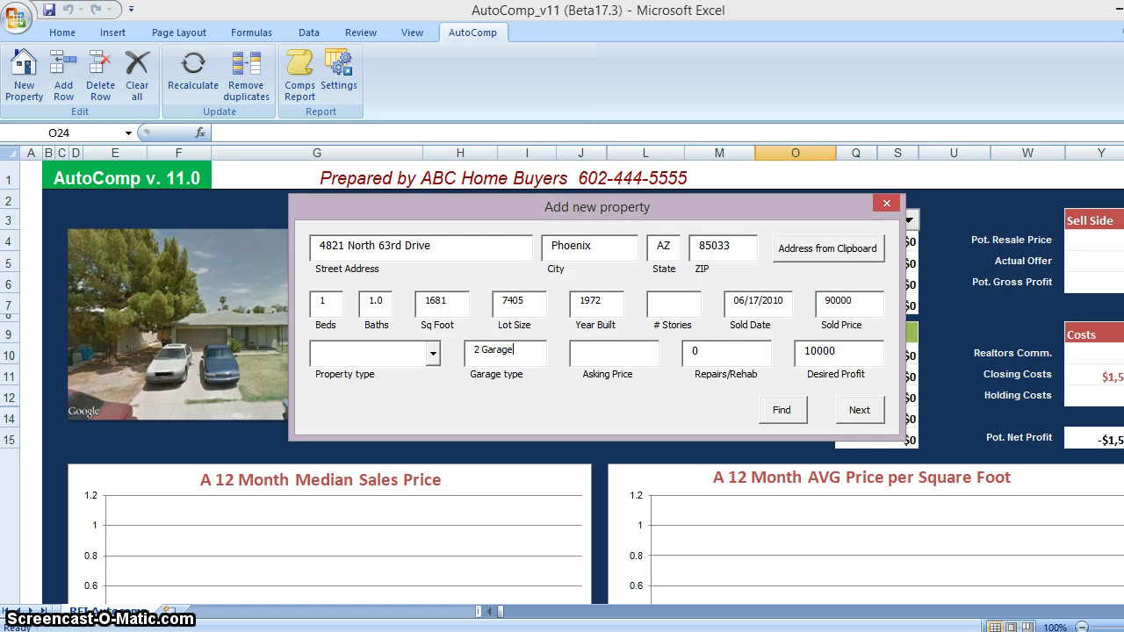
click(647, 359)
text(120000)
key(Tab)
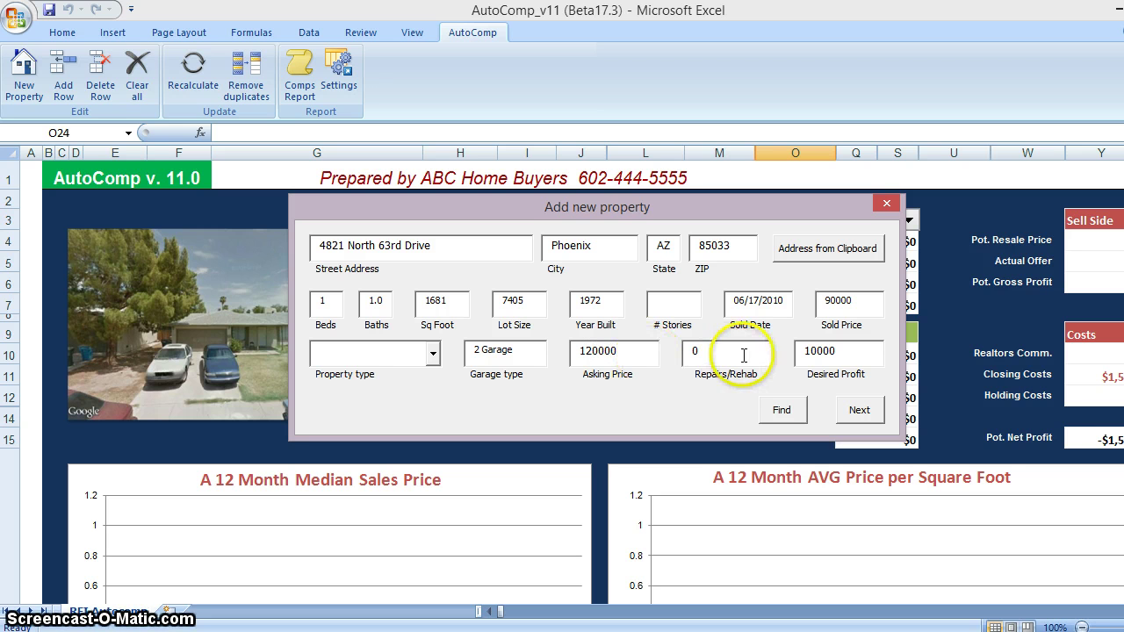
text(25000)
key(Tab)
click(854, 349)
drag(854, 350, 772, 355)
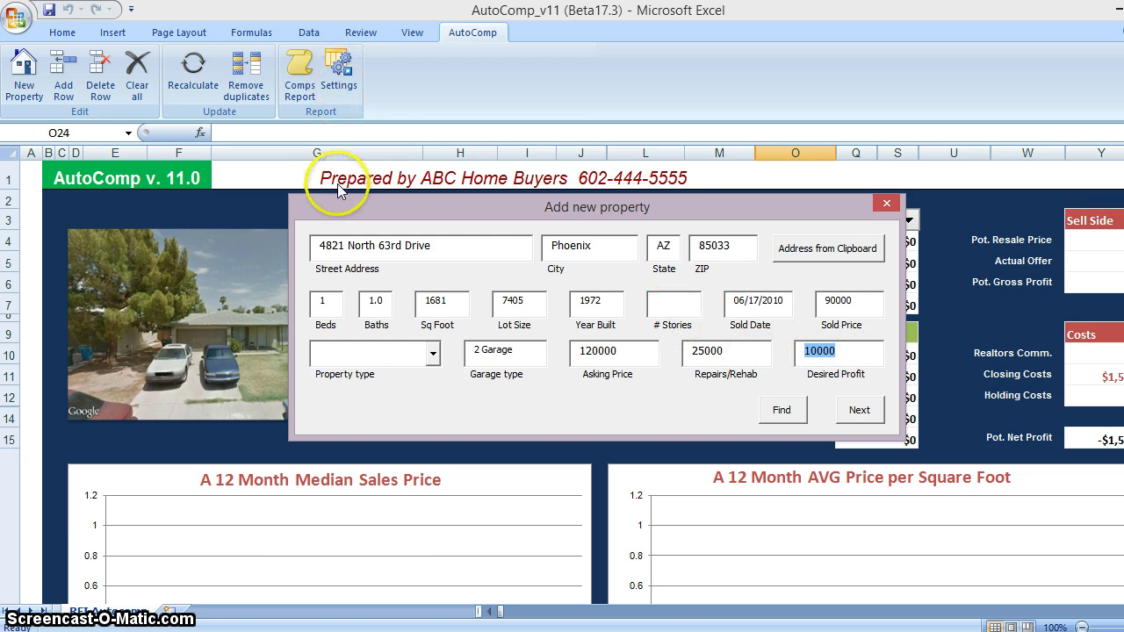
Make the property a 4-bed, 2-bath, one-story Single Family home and proceed
double_click(337, 299)
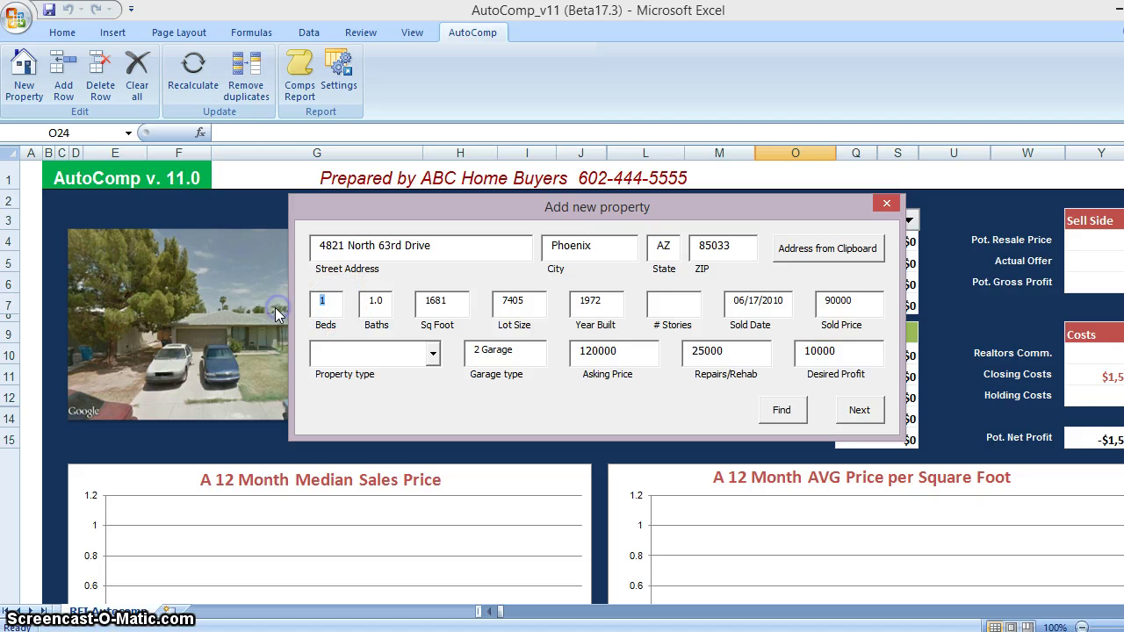
text(4)
double_click(375, 301)
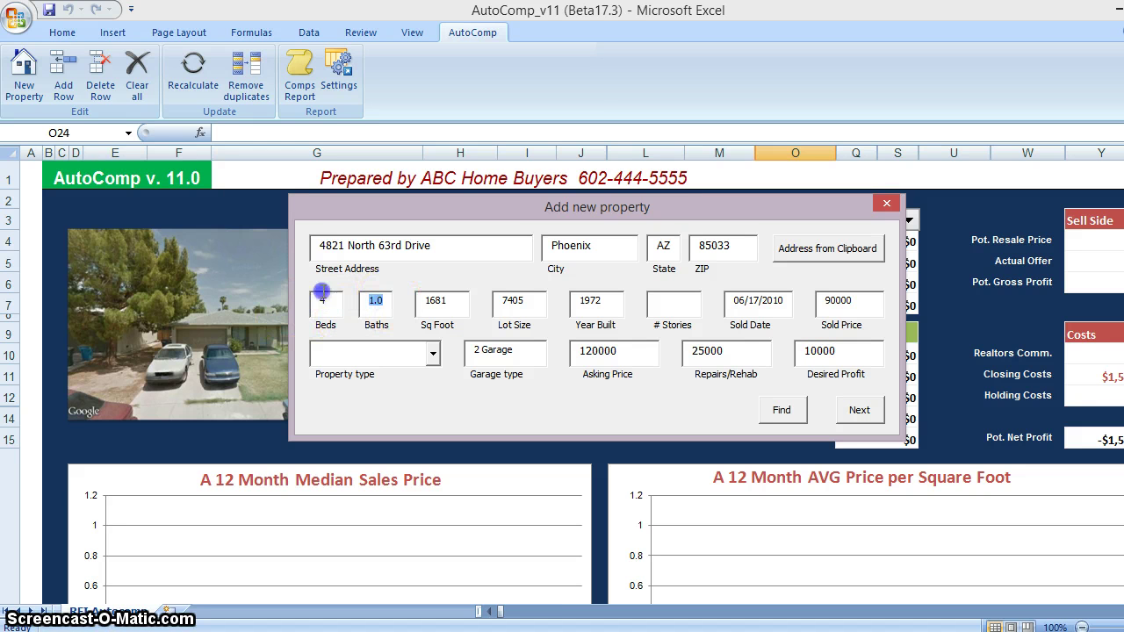
text(2)
click(590, 307)
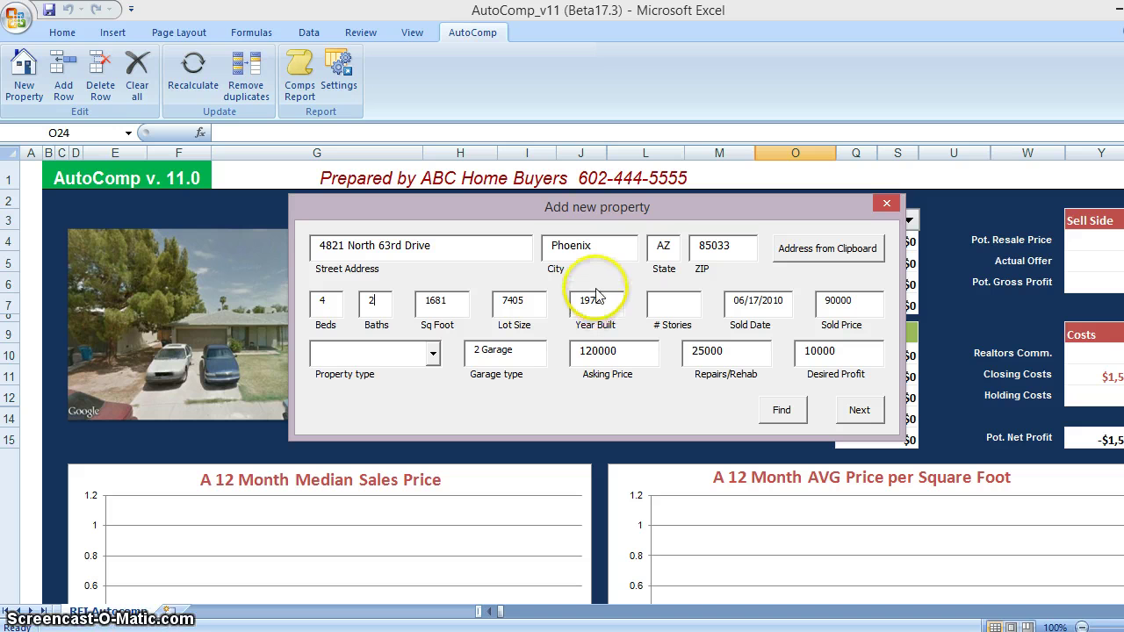
click(677, 304)
text(1)
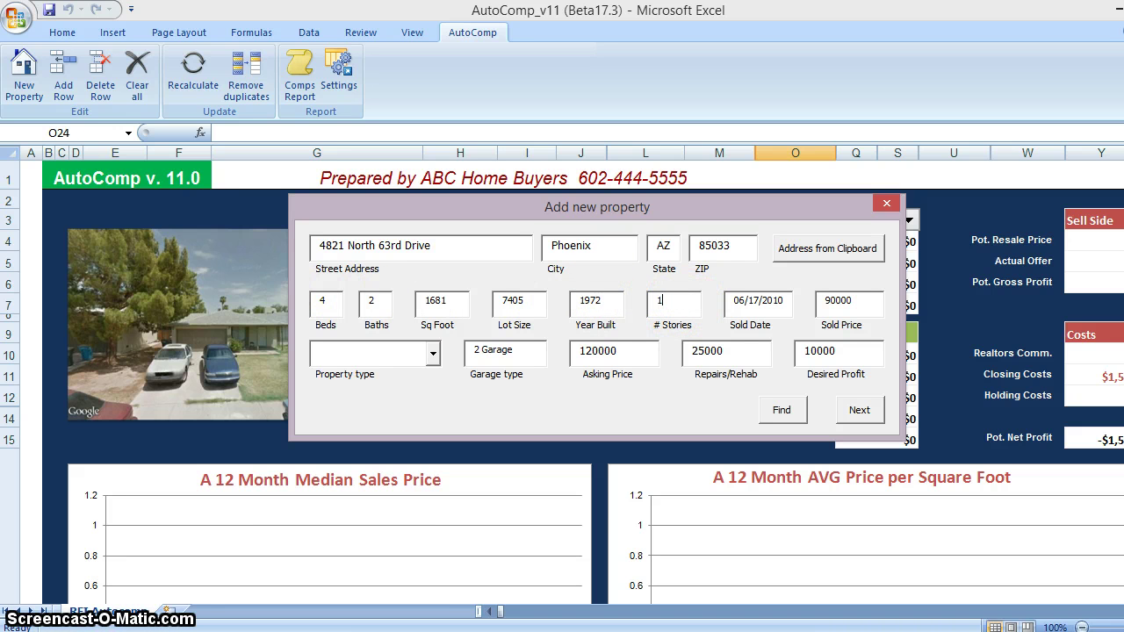
click(432, 353)
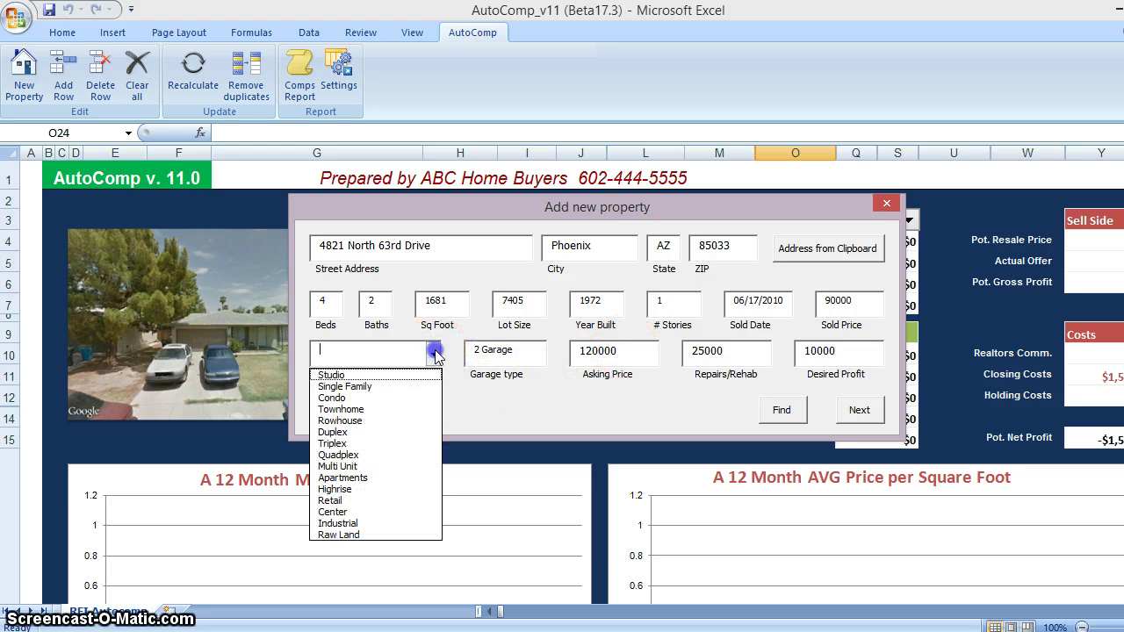
click(415, 386)
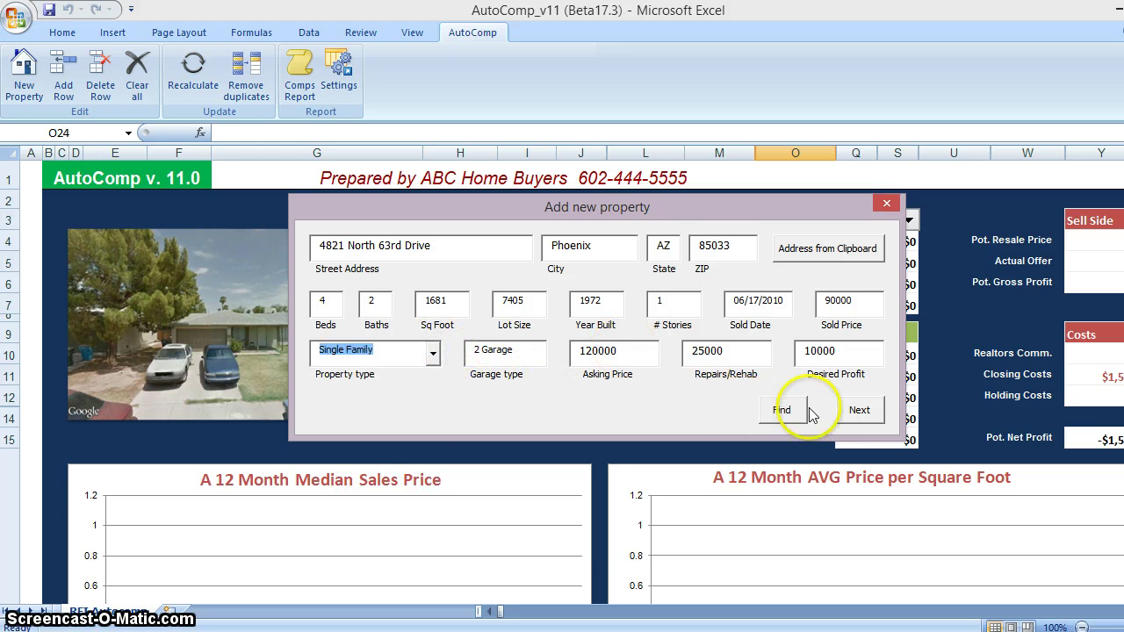
click(848, 412)
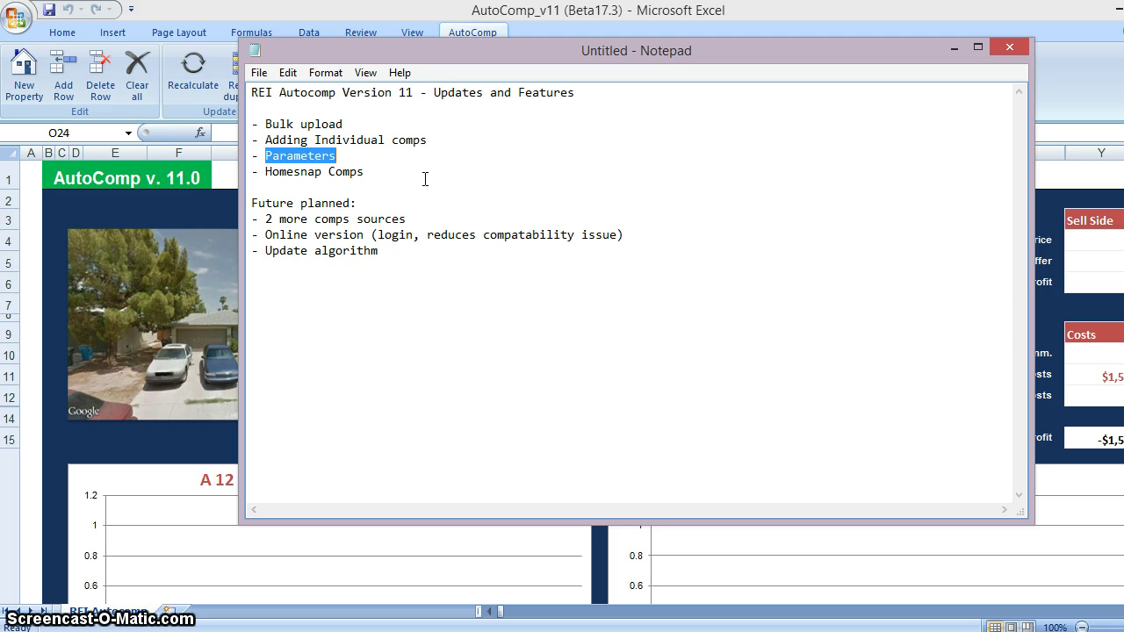
Deselect the text in the version 11 feature notes and minimize Notepad
click(269, 172)
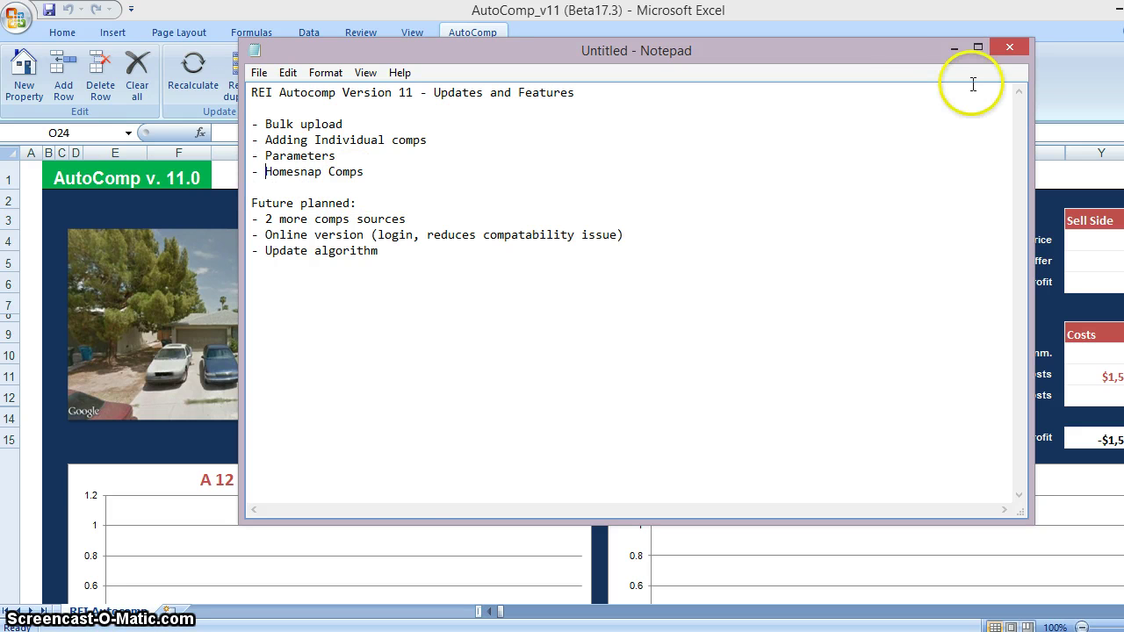
click(955, 50)
Limit comps to 0.75 miles, sold within 6 months, with 400 sq ft variance
click(665, 242)
drag(666, 241, 519, 243)
drag(677, 276, 556, 284)
drag(673, 311, 602, 314)
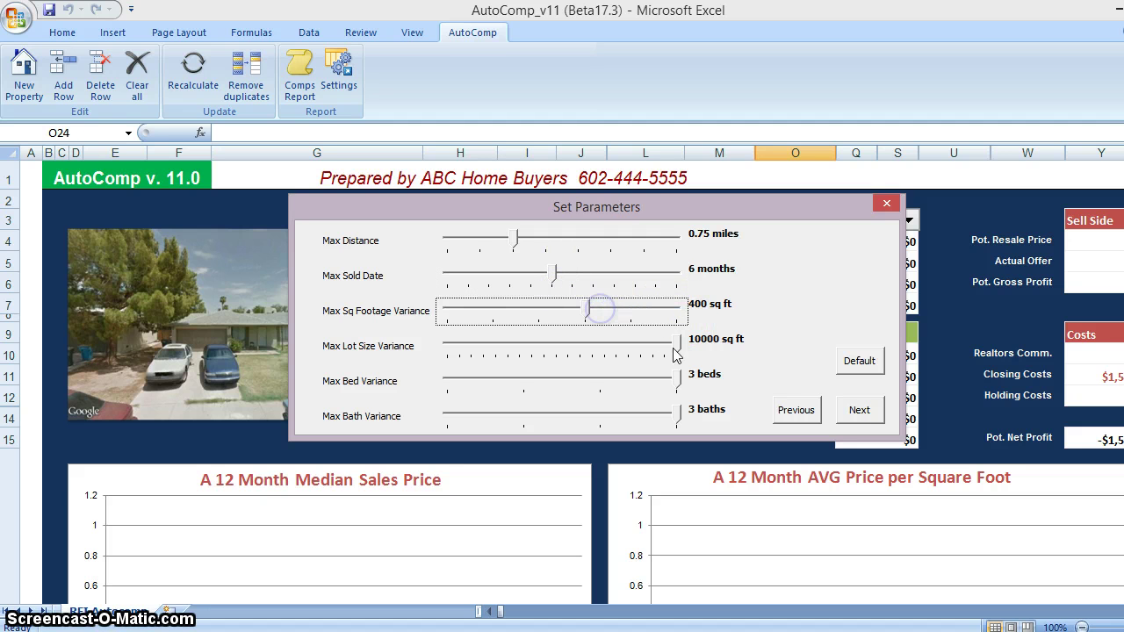
click(859, 409)
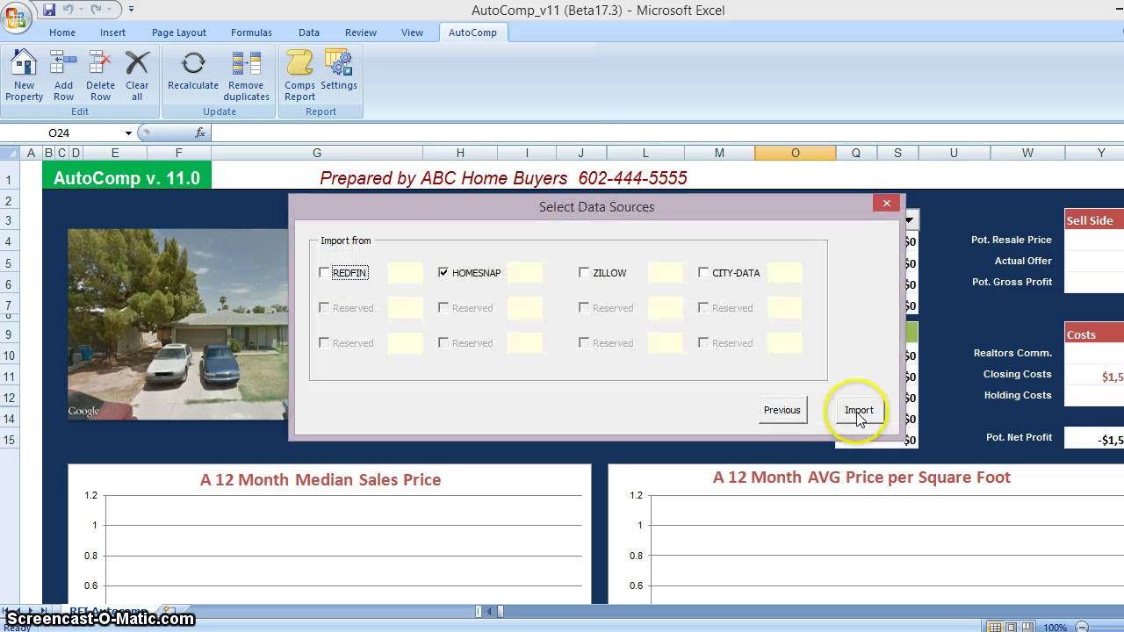
Import comps from REDFIN and ZILLOW instead of HOMESNAP
click(444, 273)
click(341, 273)
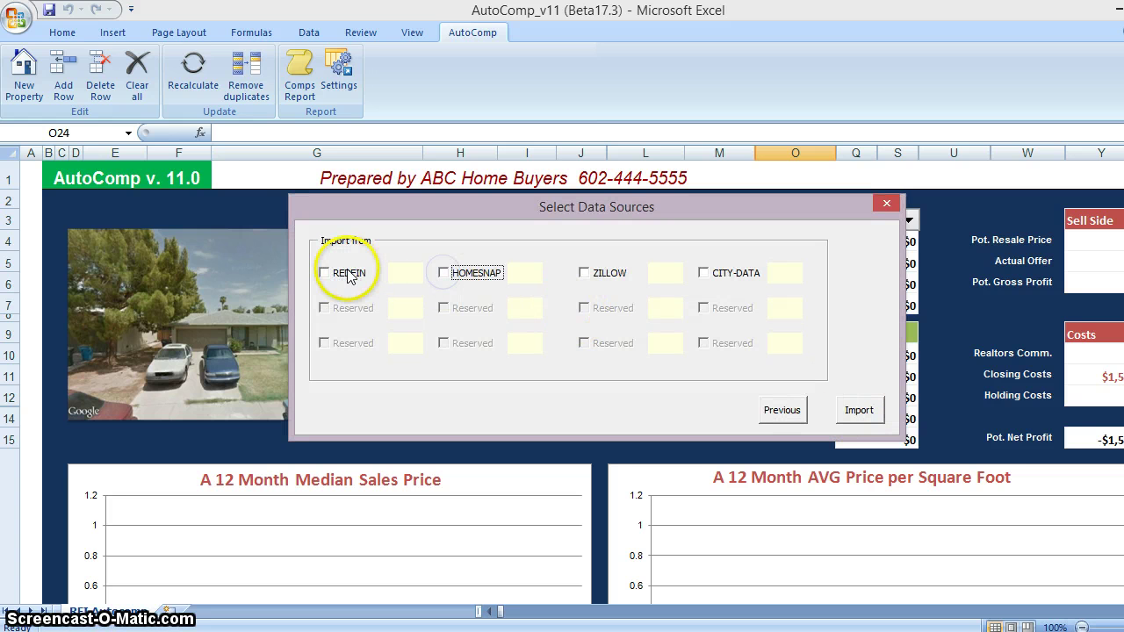
click(583, 273)
click(851, 411)
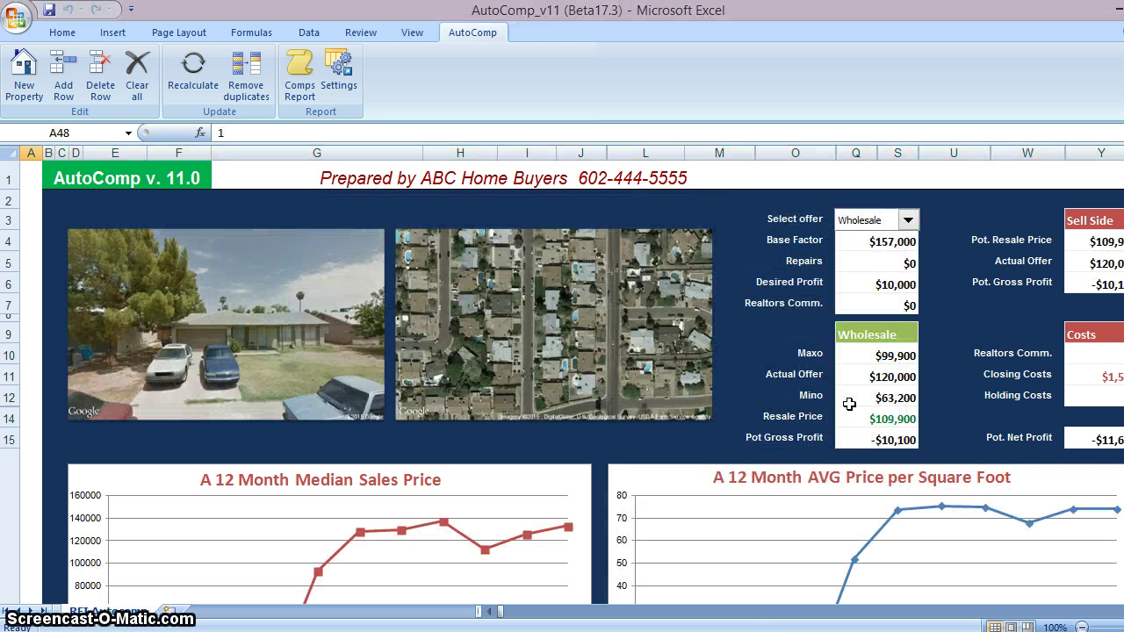
click(898, 355)
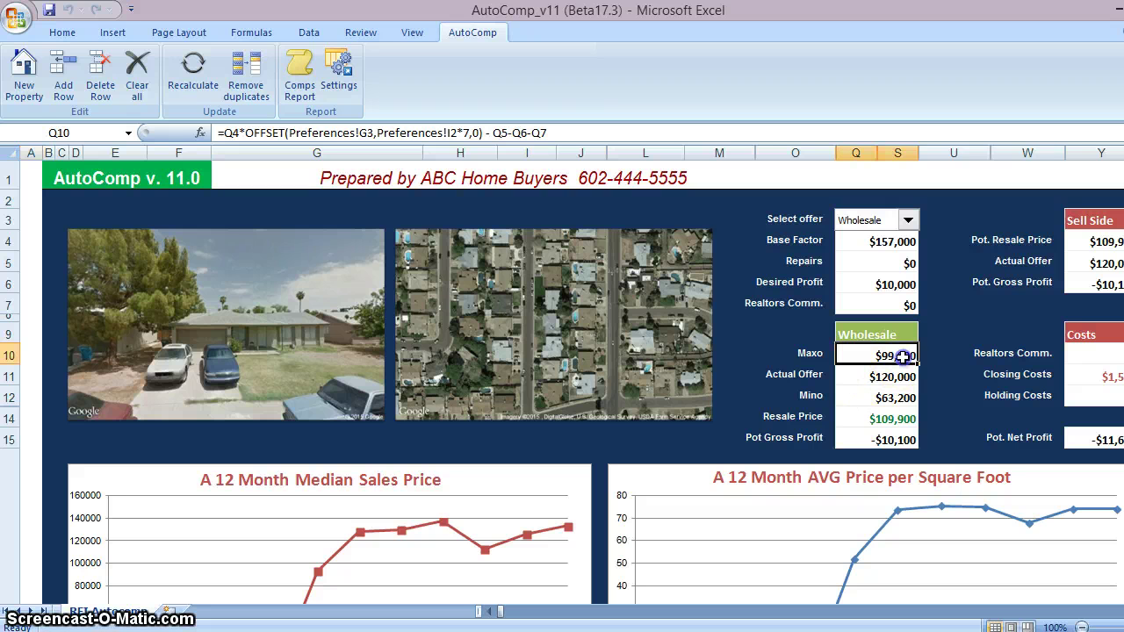
click(913, 399)
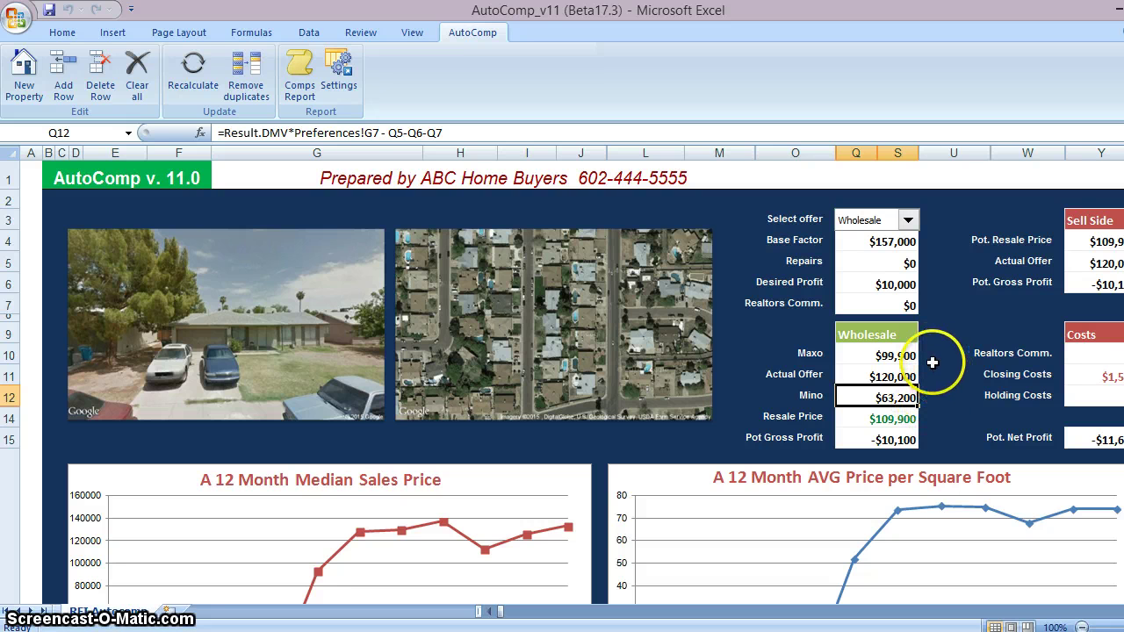
click(905, 356)
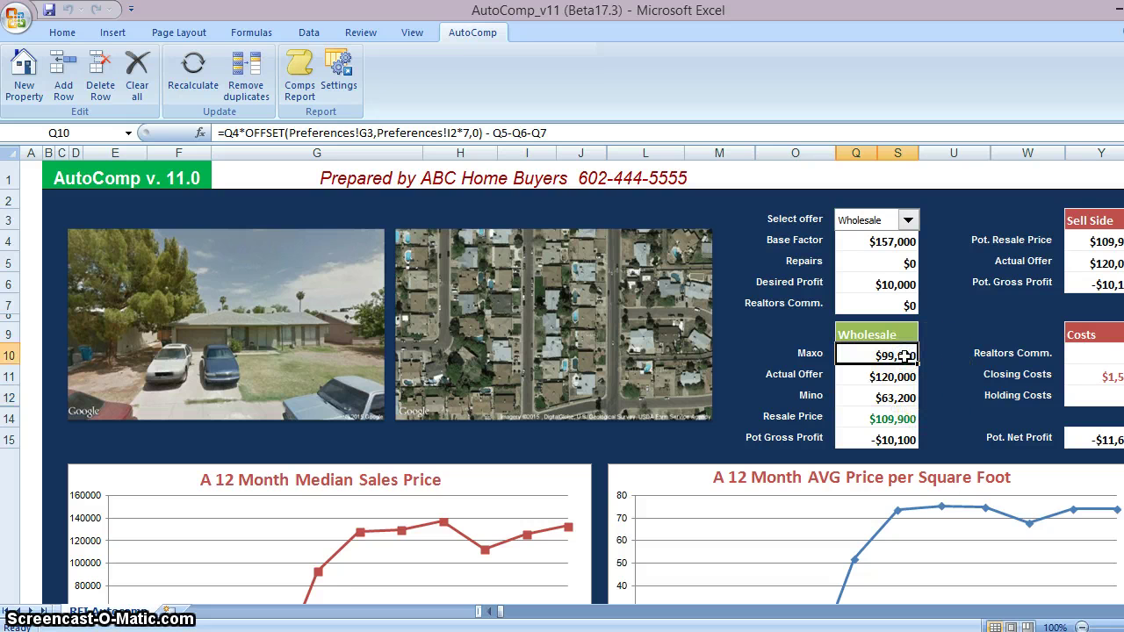
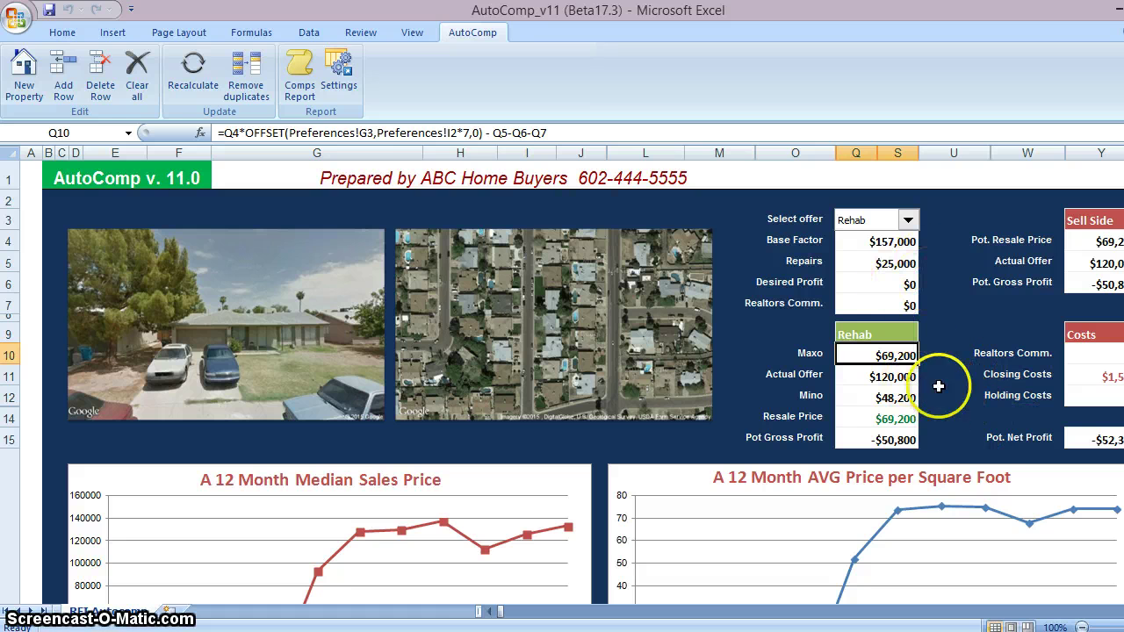
Change the Rehab Actual Offer to $69,000 and confirm Pot Gross Profit drops to $200
click(1095, 439)
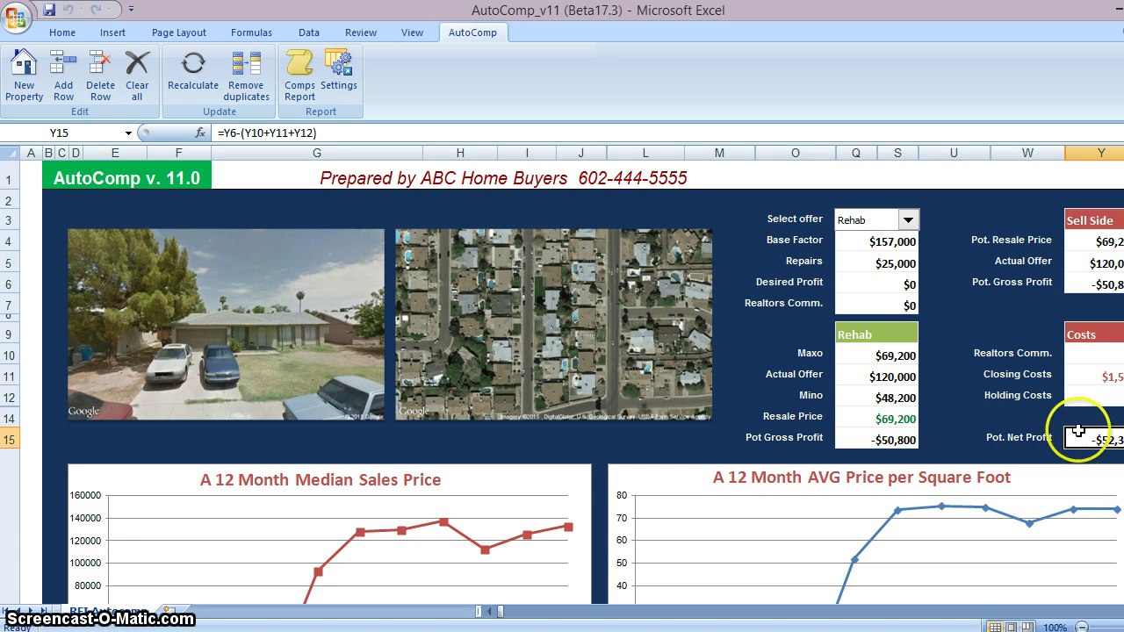
click(903, 376)
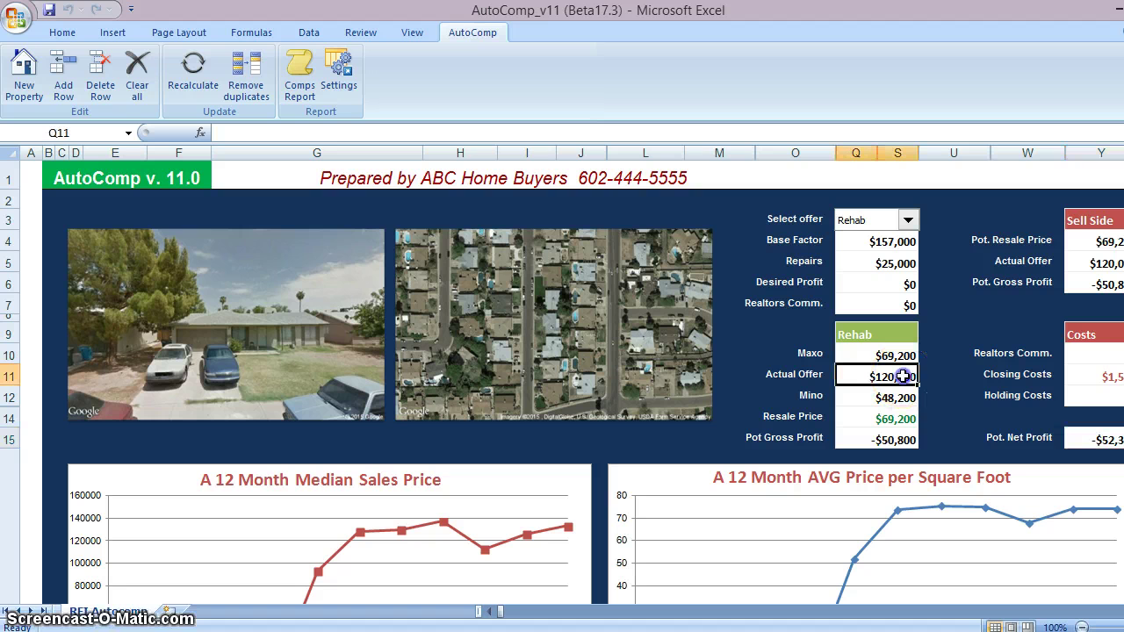
click(906, 374)
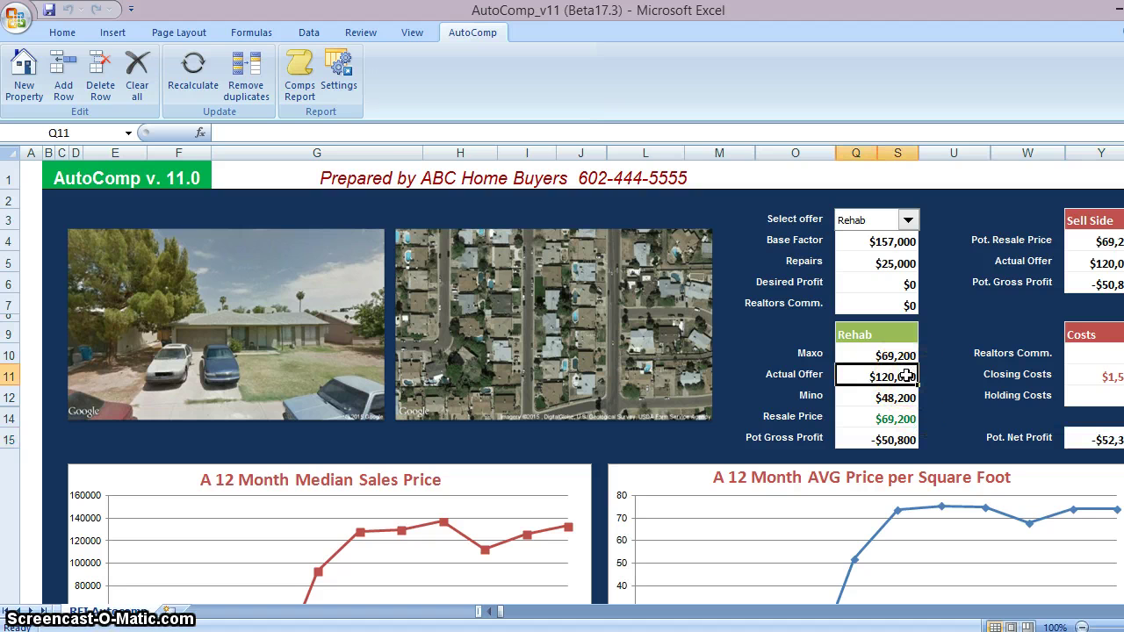
text(69000)
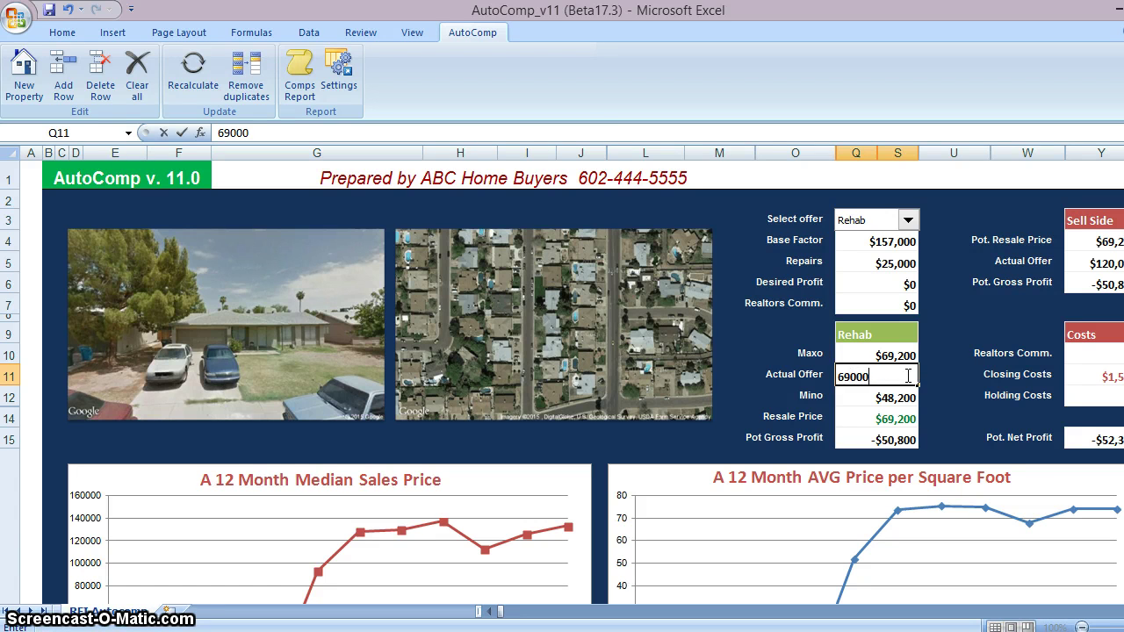
click(950, 374)
click(1102, 439)
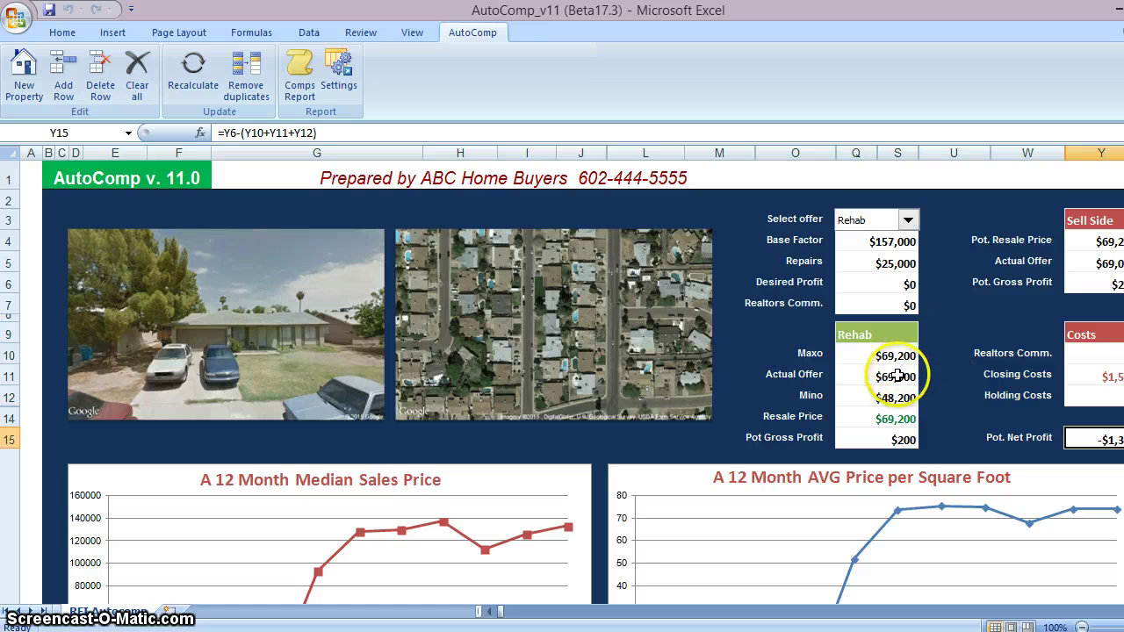
Switch the offer type to Wholesale and enter a $99,900 Actual Offer
click(908, 219)
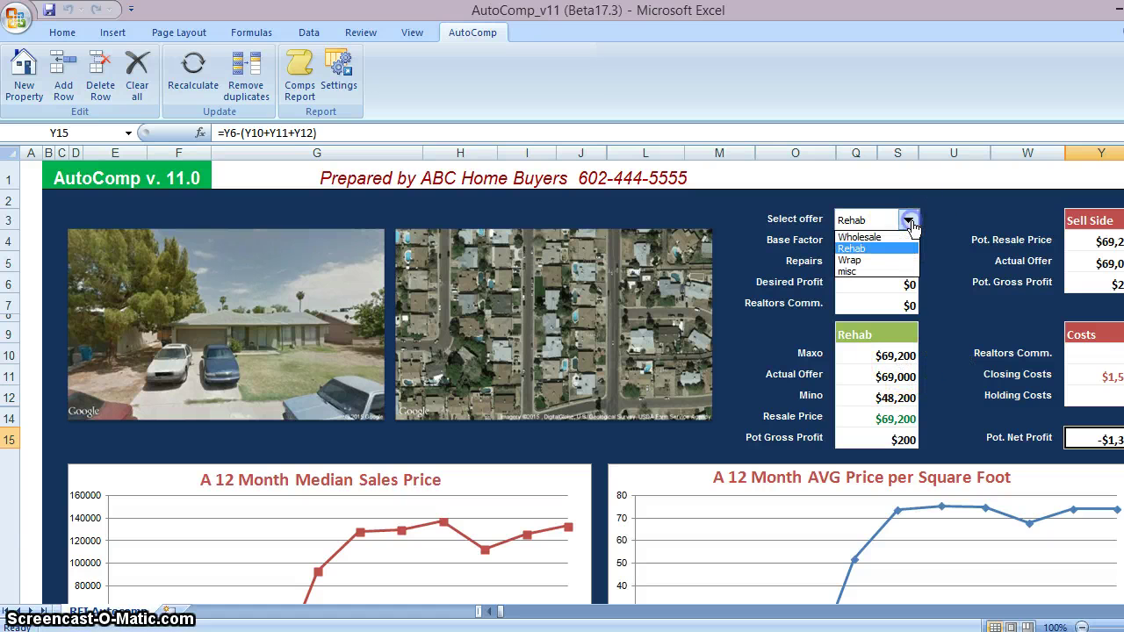
click(895, 238)
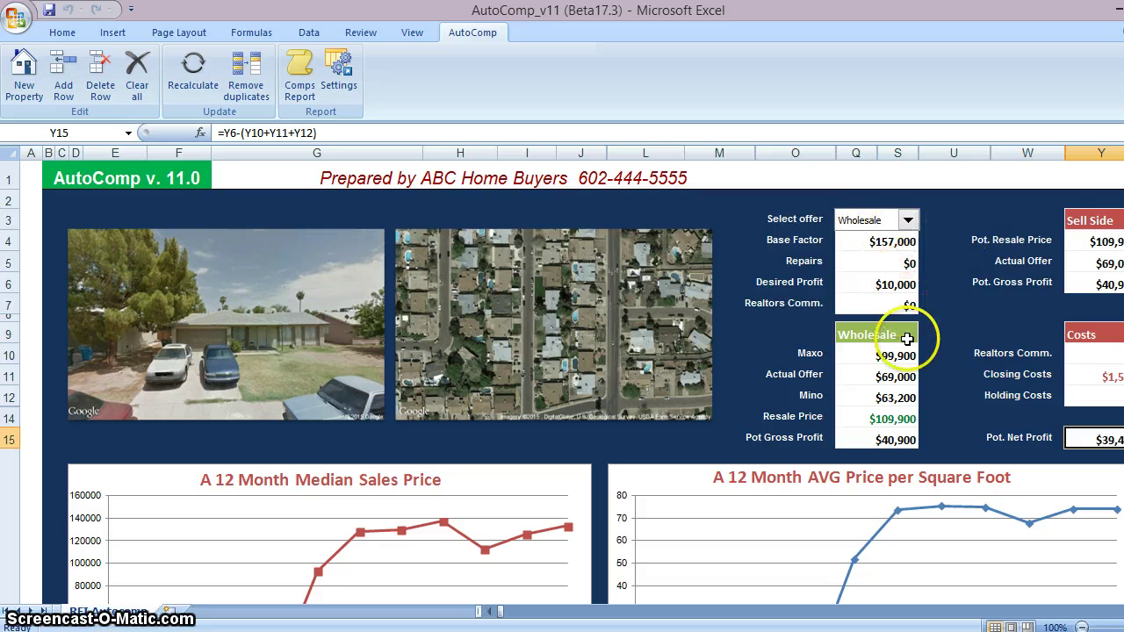
click(899, 377)
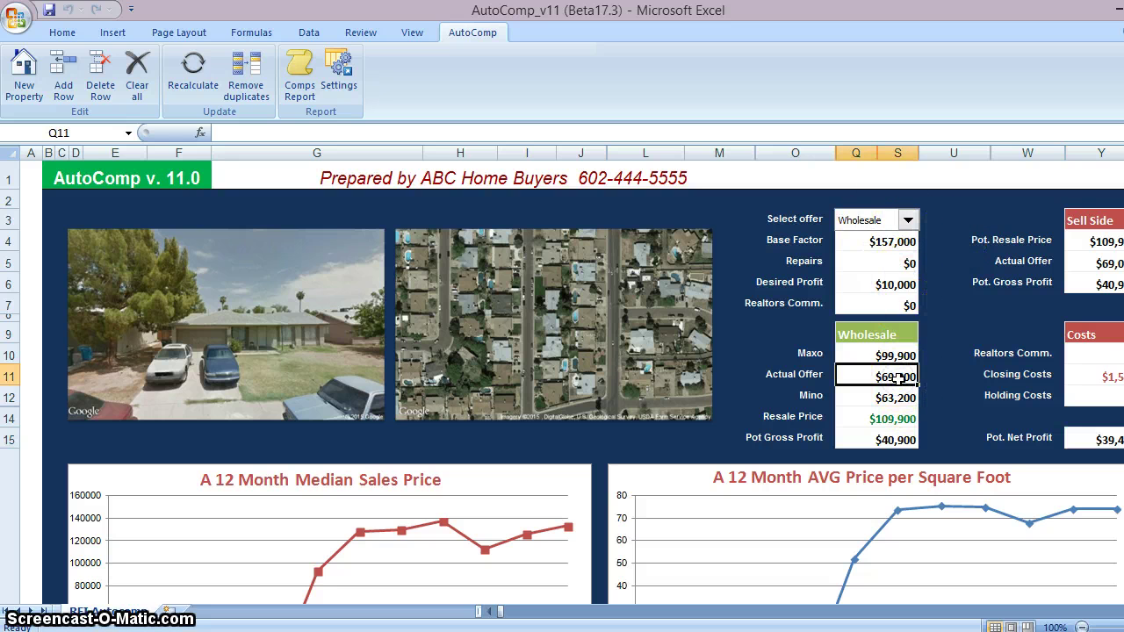
text(99)
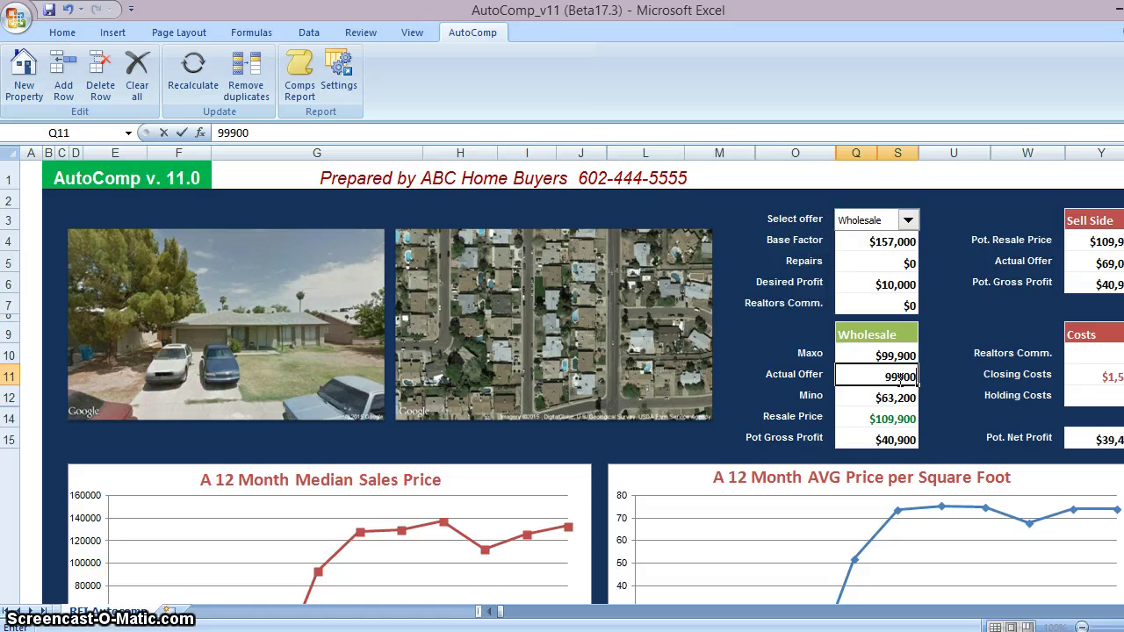
click(931, 372)
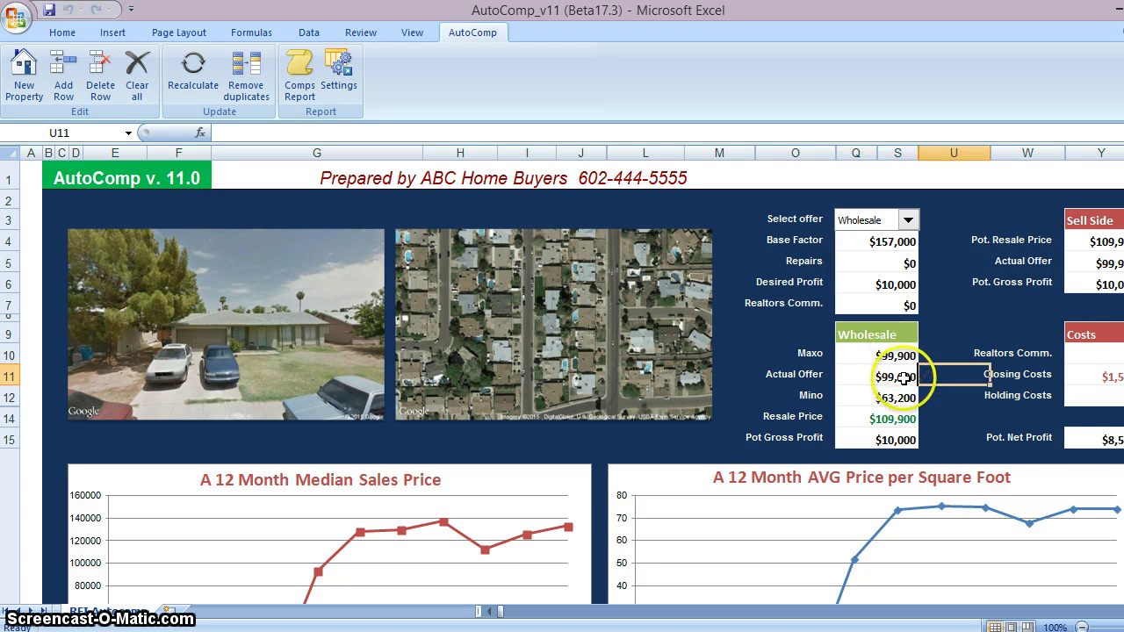
Review the potential net profit and Pot Gross Profit formulas
click(1091, 439)
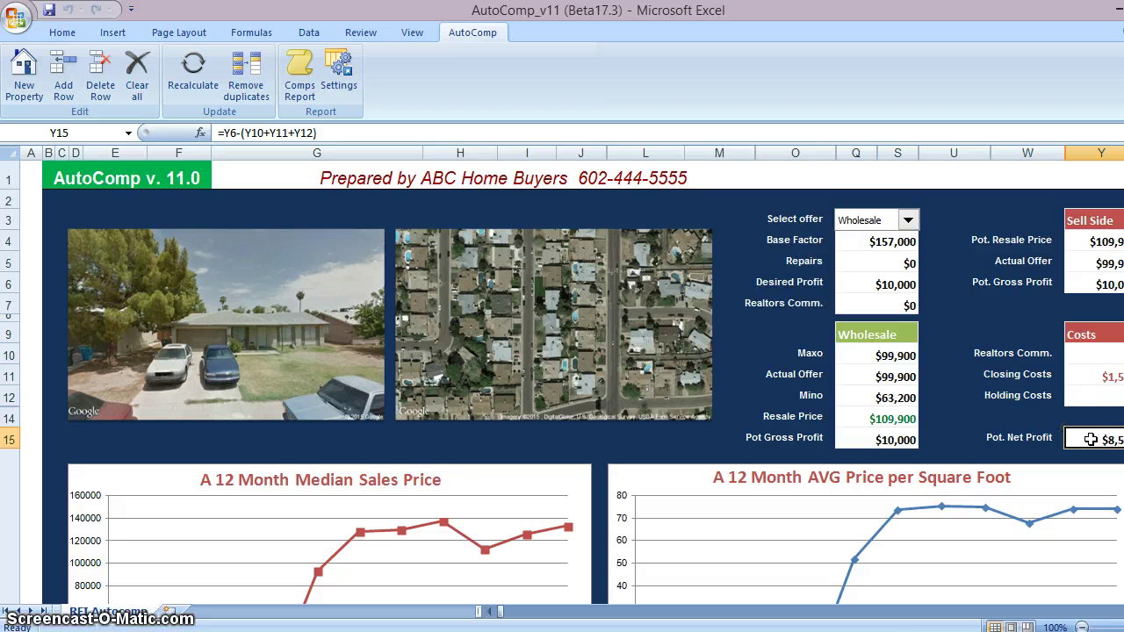
click(905, 439)
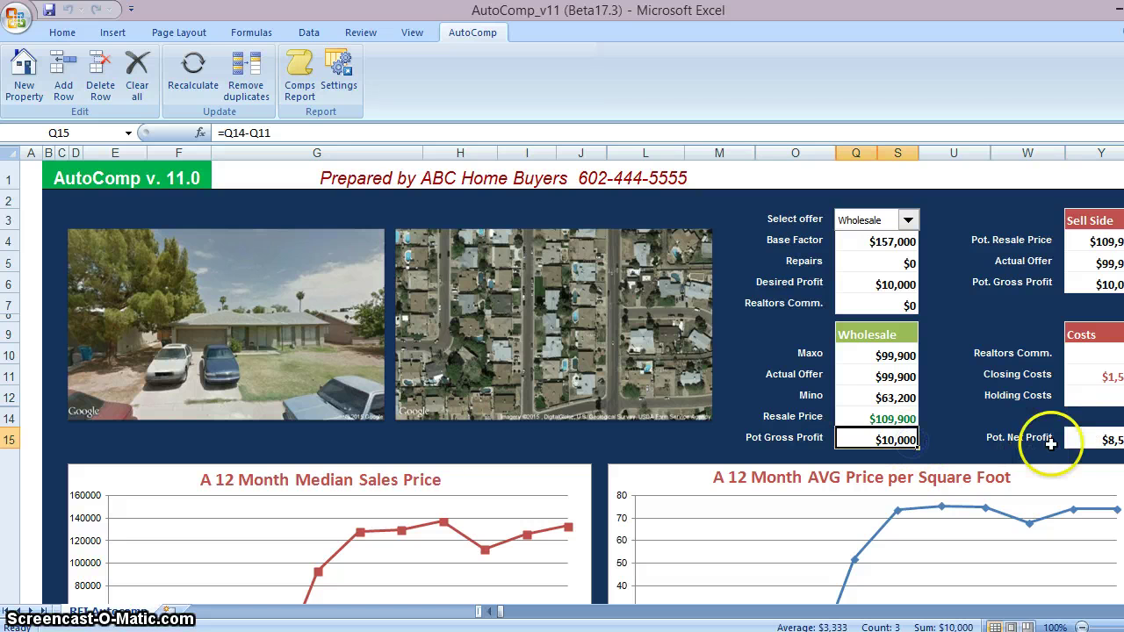
click(1087, 442)
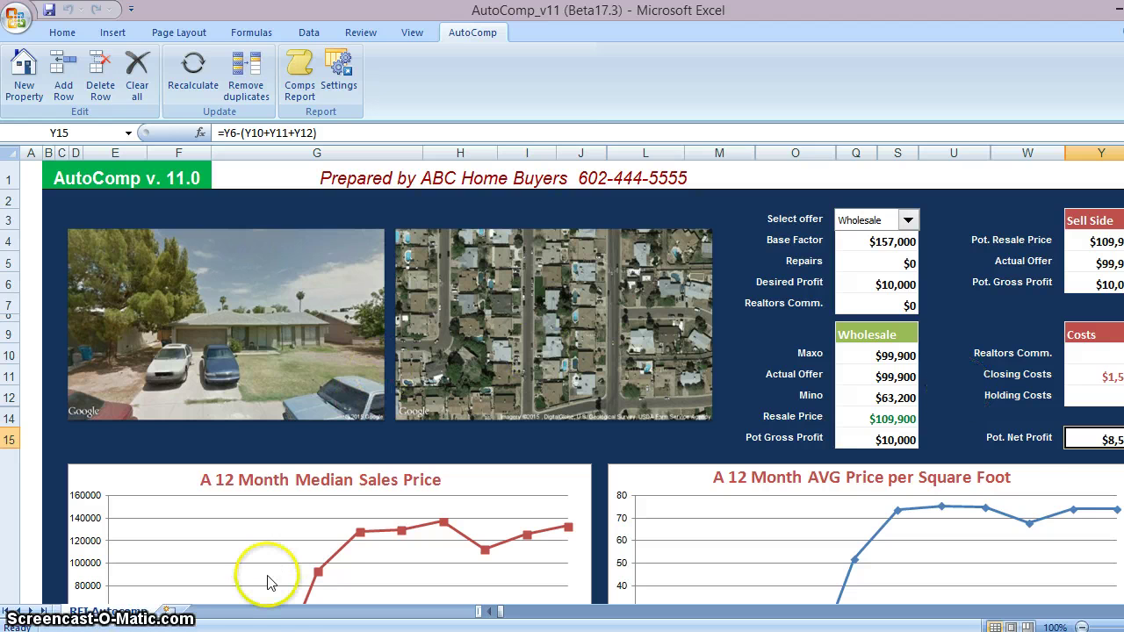
scroll(290, 526, down, 7)
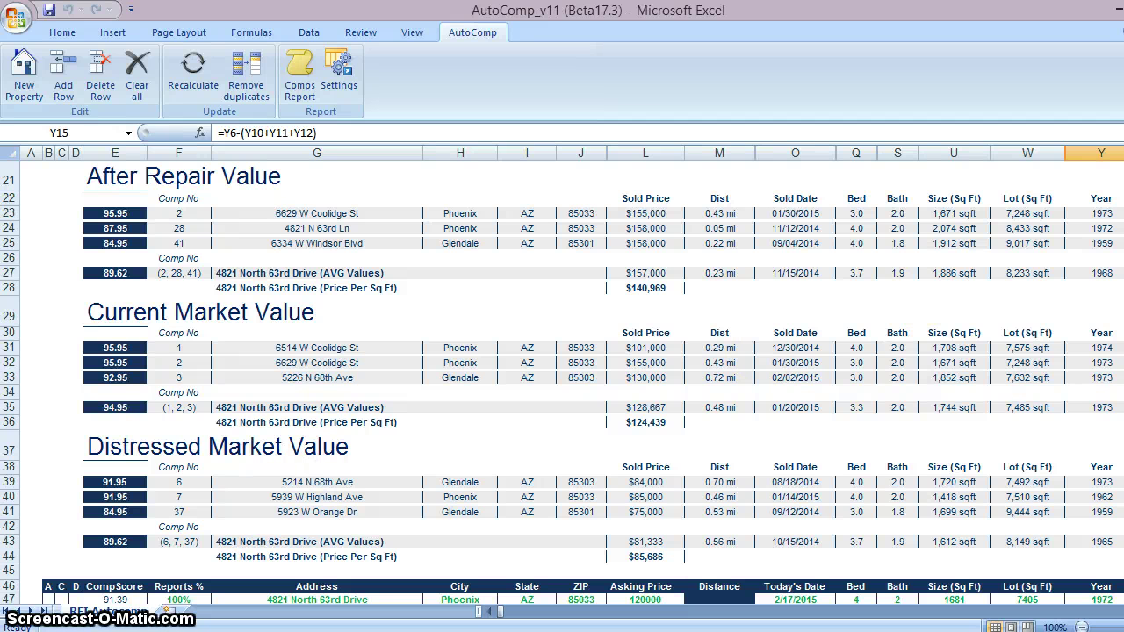
click(651, 407)
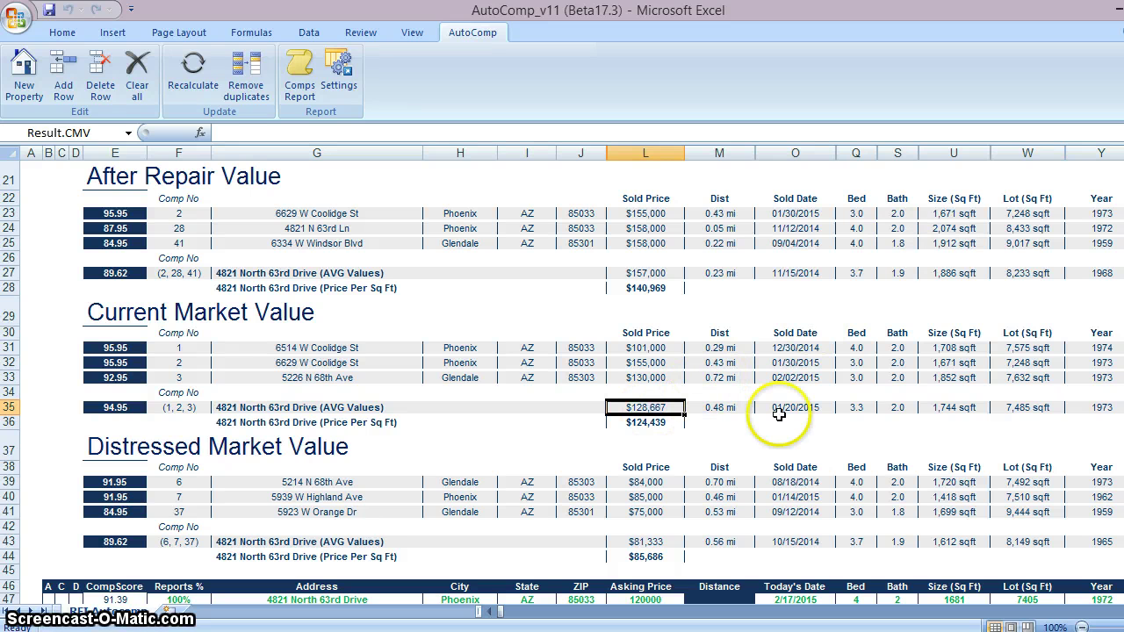
scroll(562, 395, down, 3)
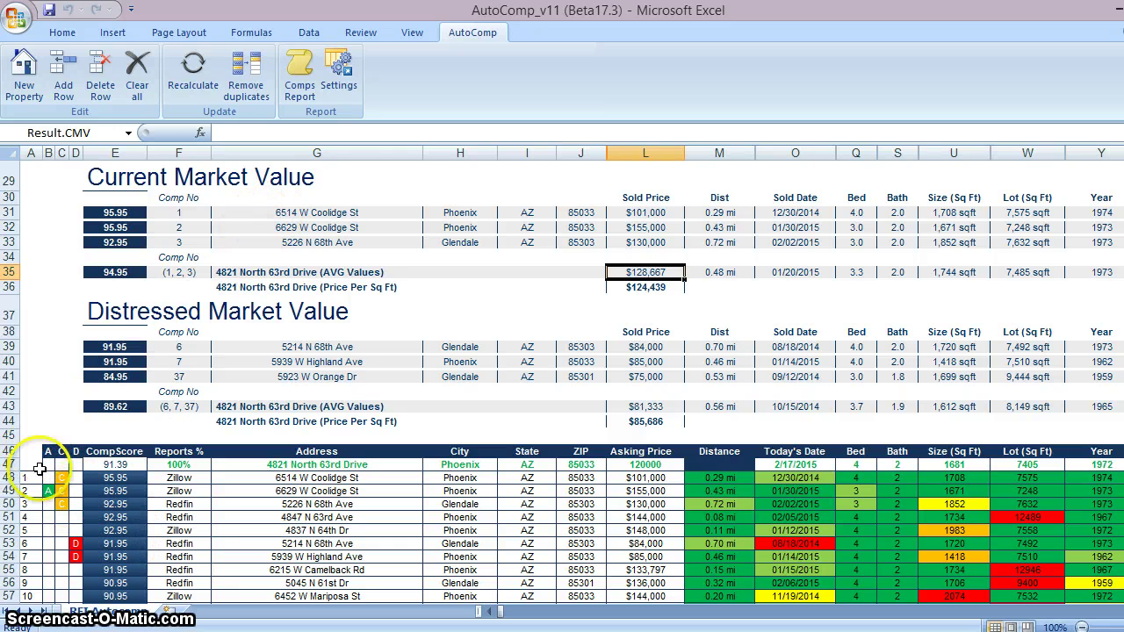
click(46, 492)
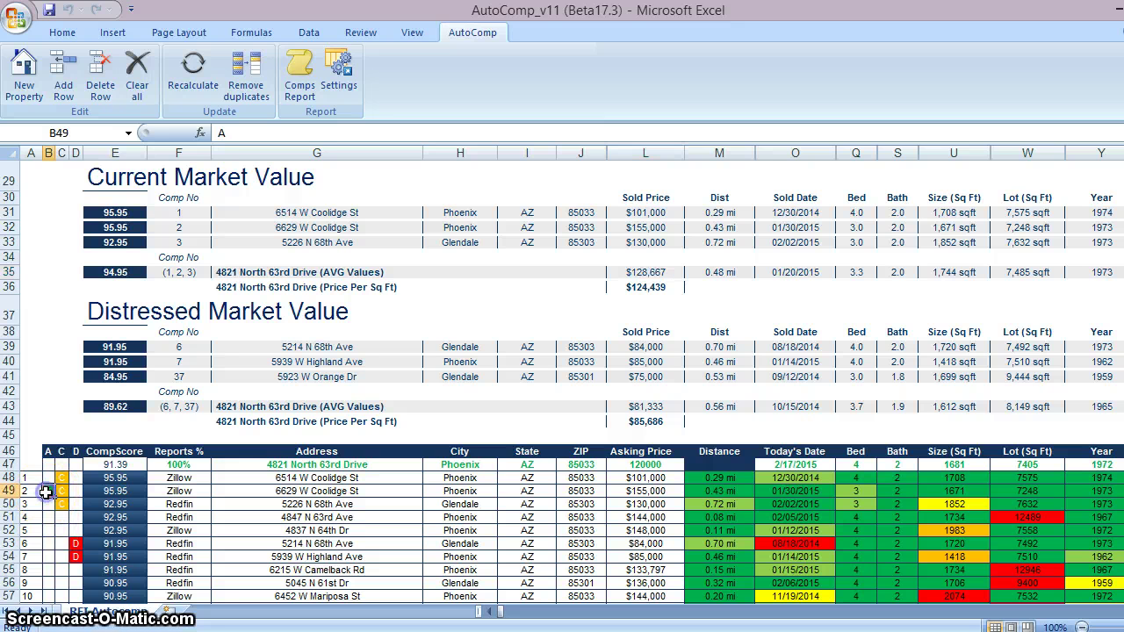
click(75, 544)
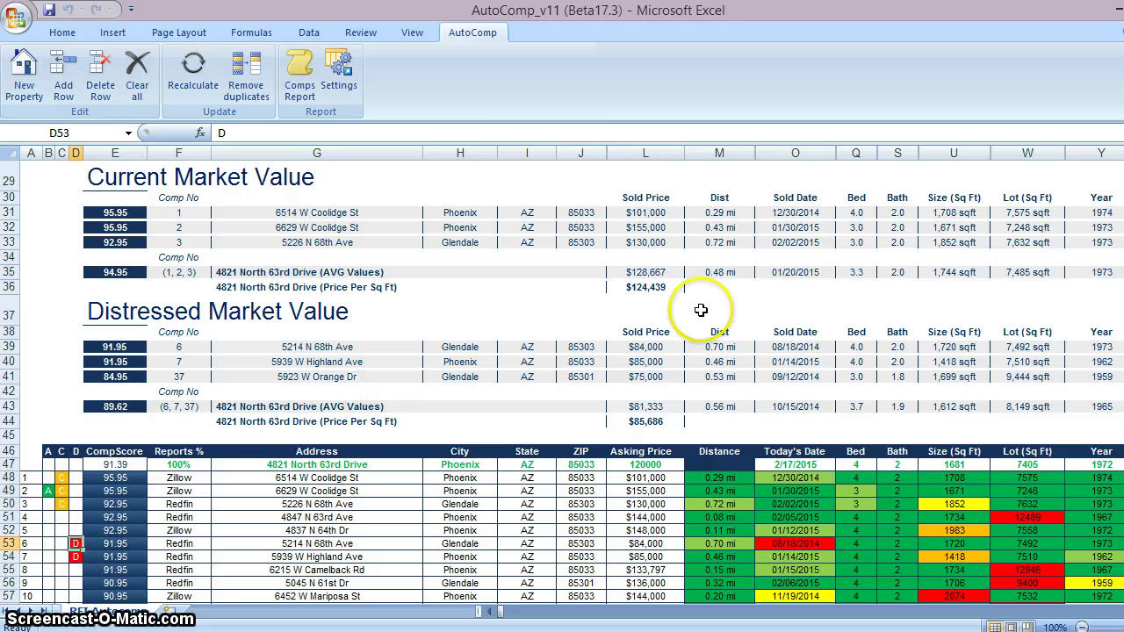
scroll(1108, 215, up, 2)
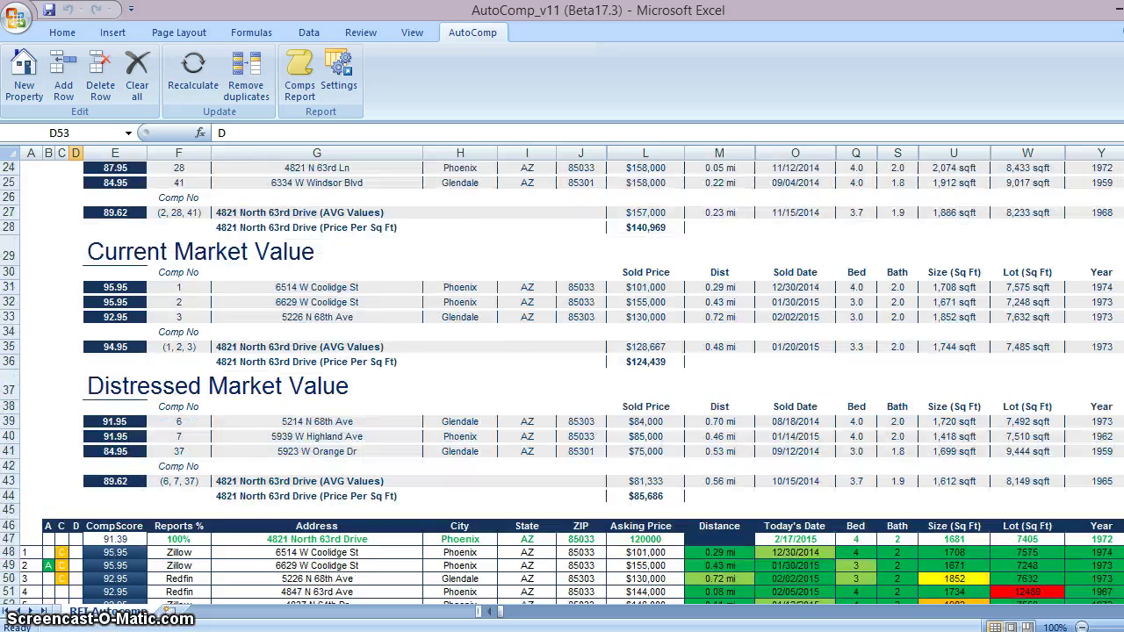
scroll(562, 383, up, 7)
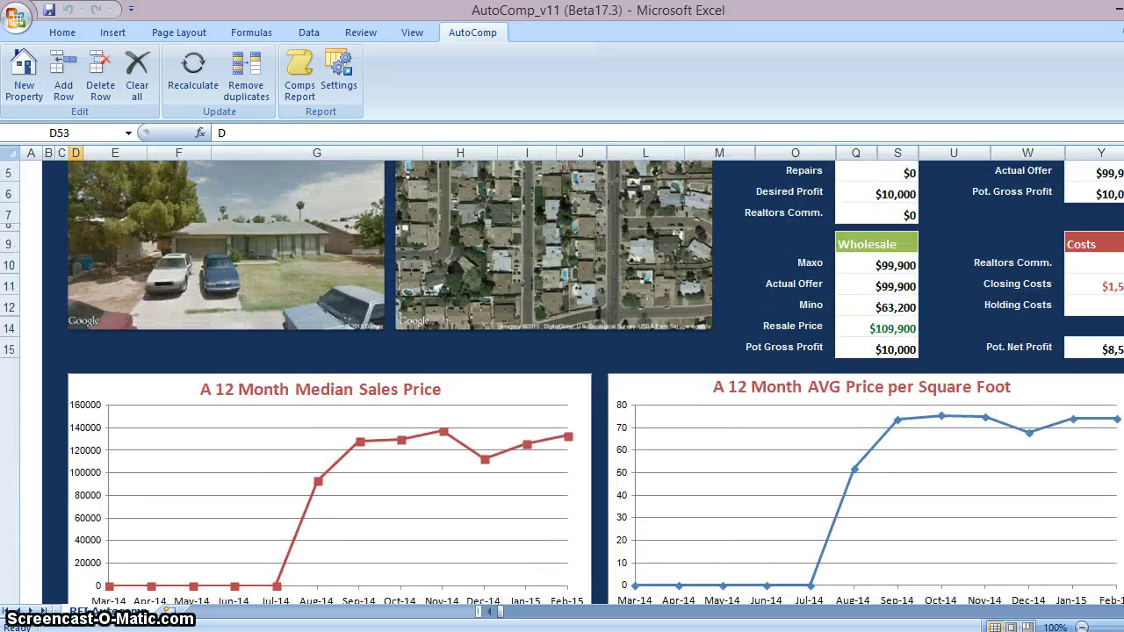
scroll(562, 383, up, 2)
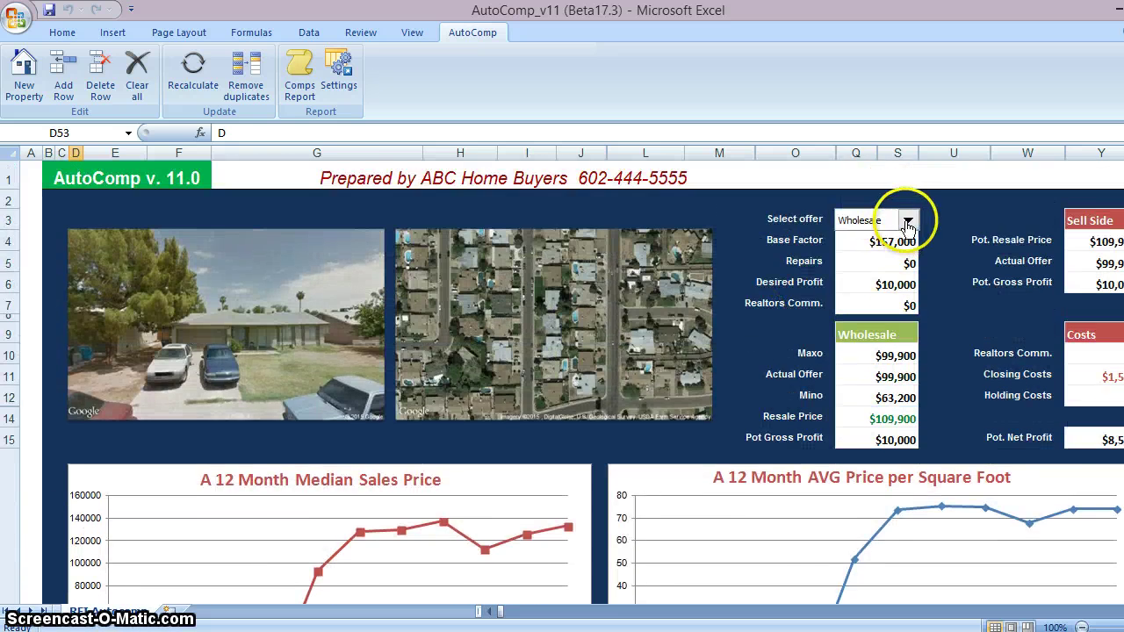
click(907, 225)
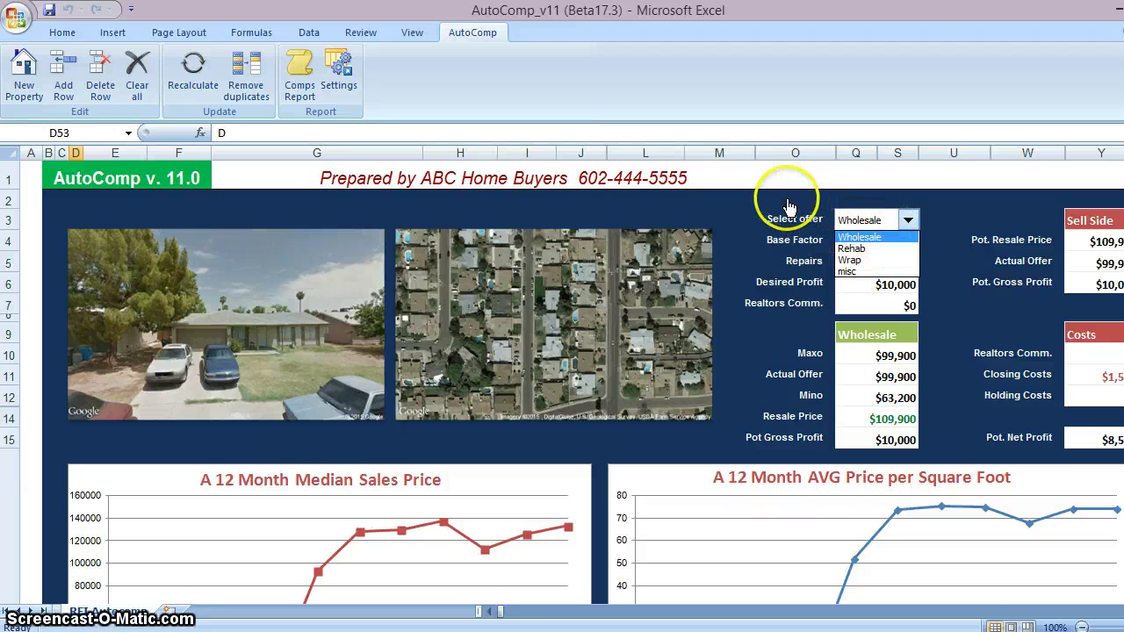
click(861, 237)
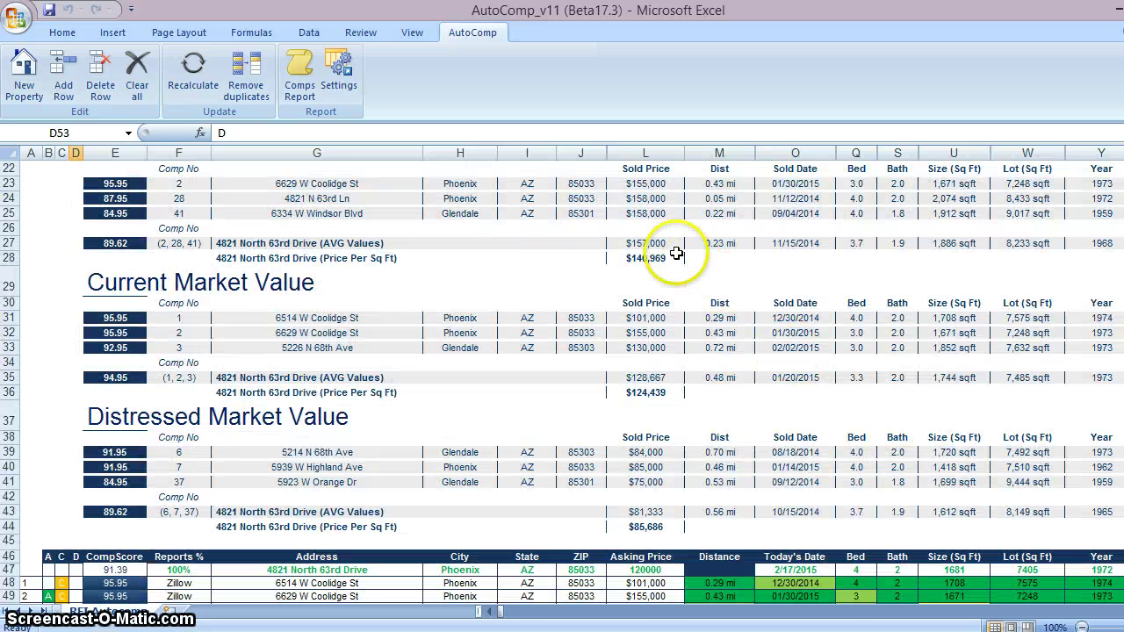
click(668, 245)
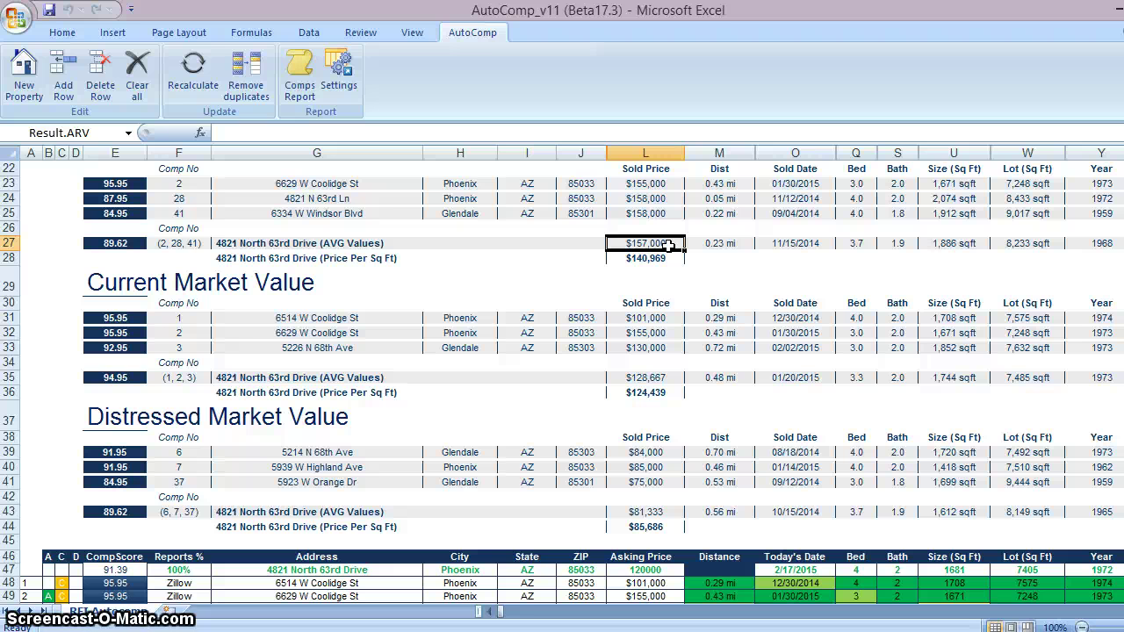
click(634, 378)
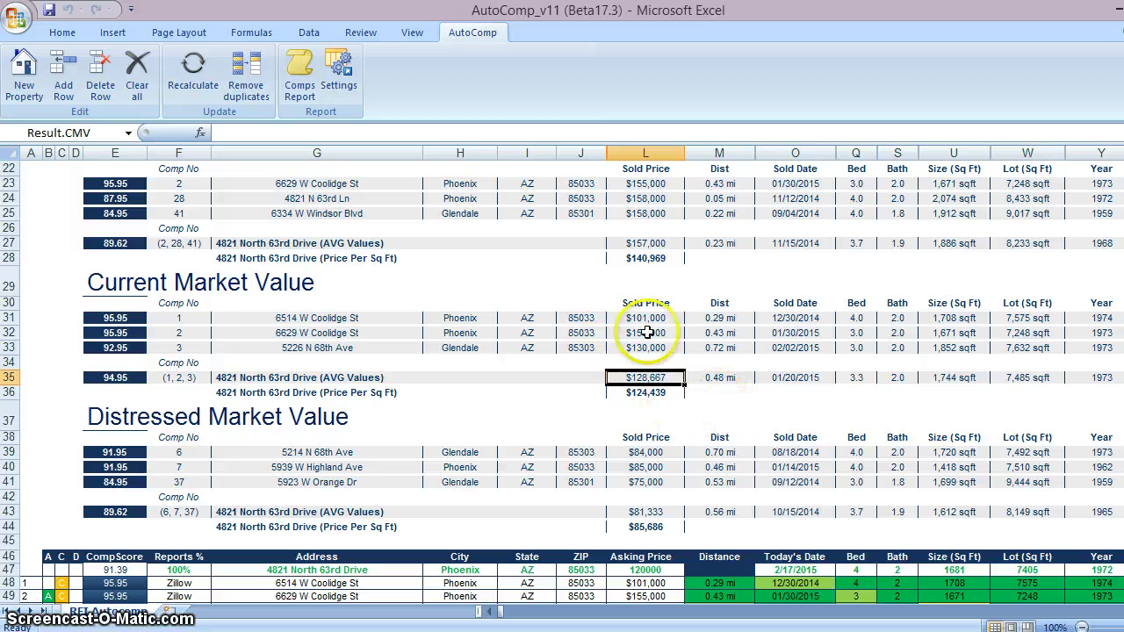
click(643, 511)
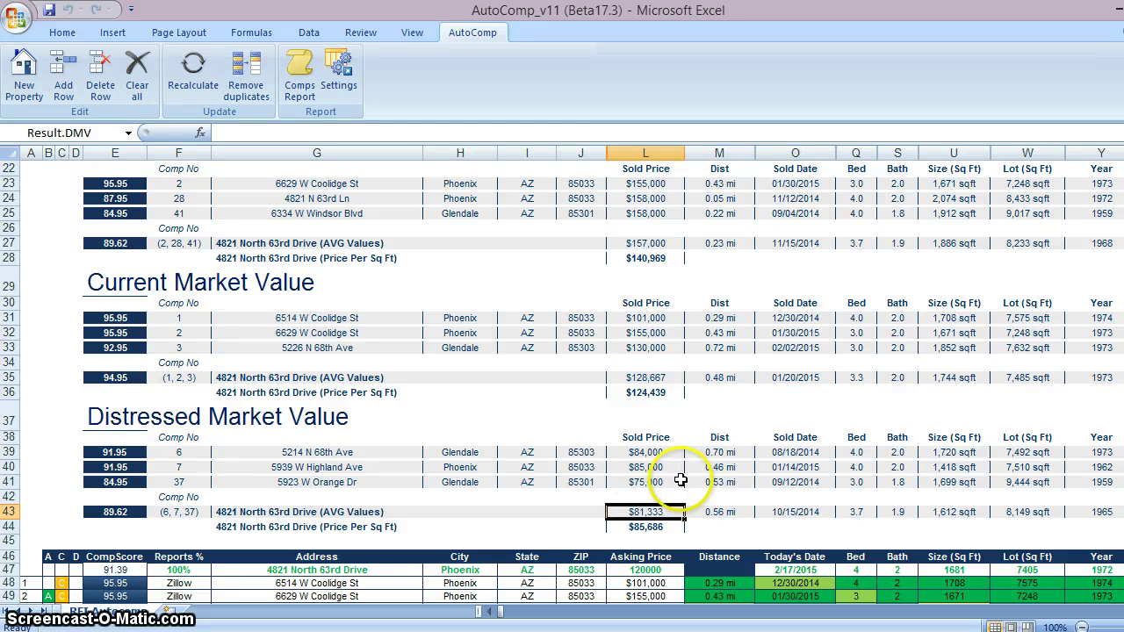
click(637, 509)
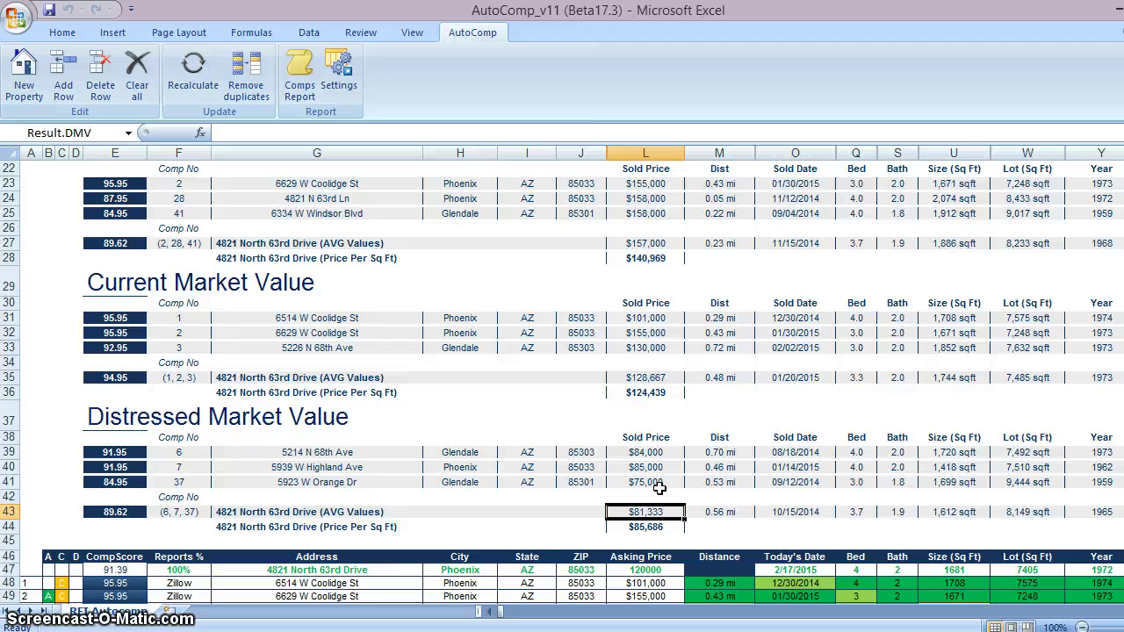
Set the Wholesale Actual Offer to $80,000, correcting an earlier mistyped entry
scroll(562, 384, up, 5)
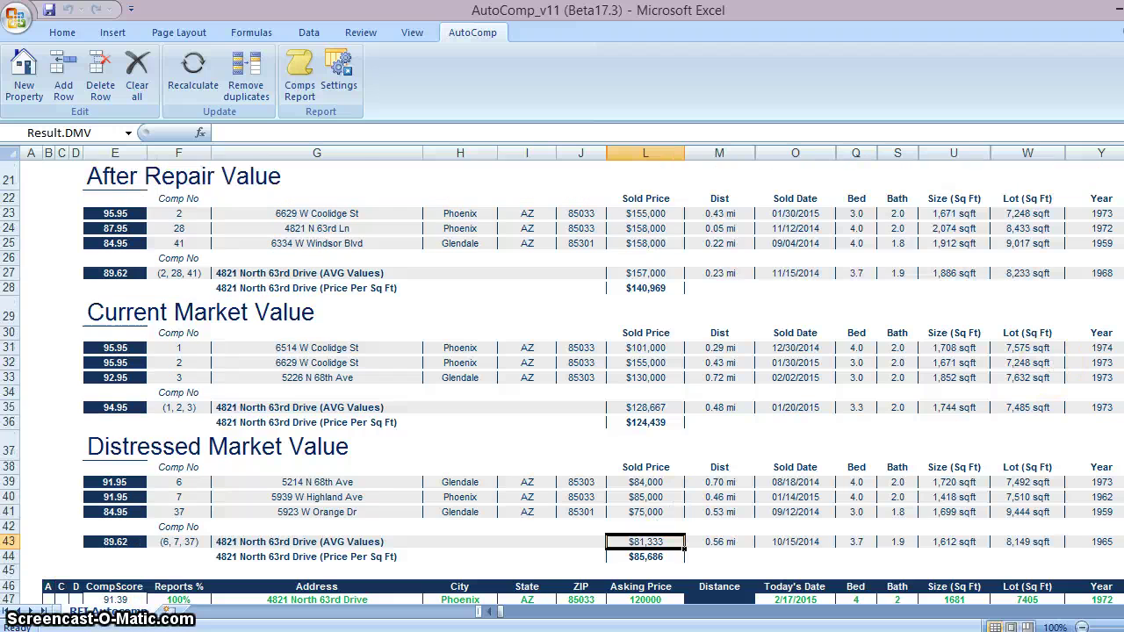
scroll(562, 384, up, 1)
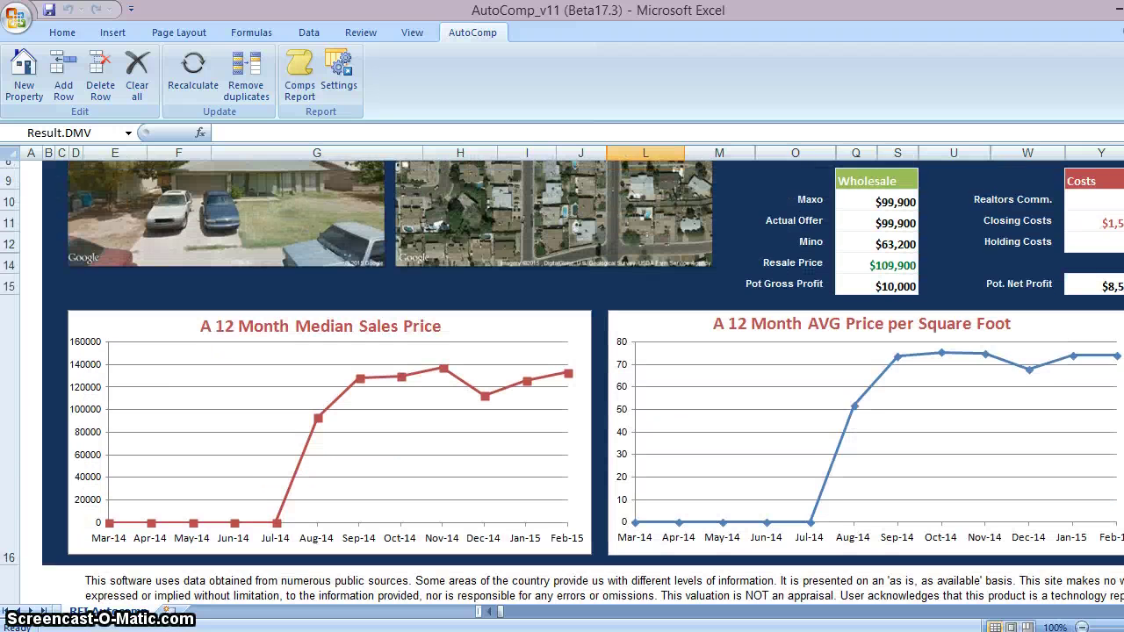
scroll(562, 384, up, 2)
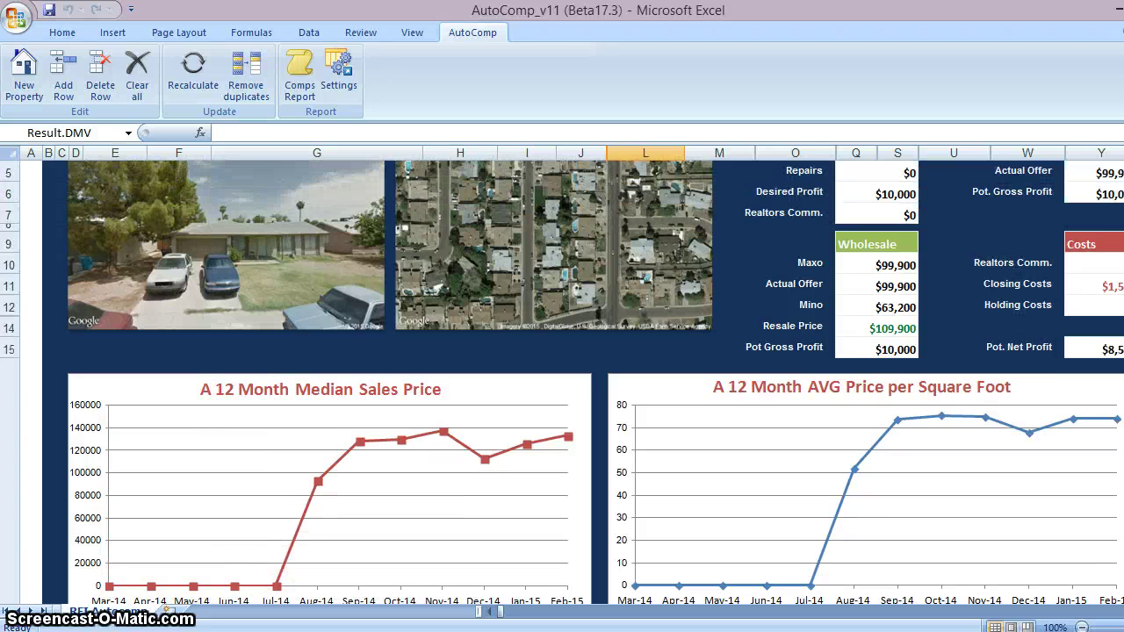
click(893, 348)
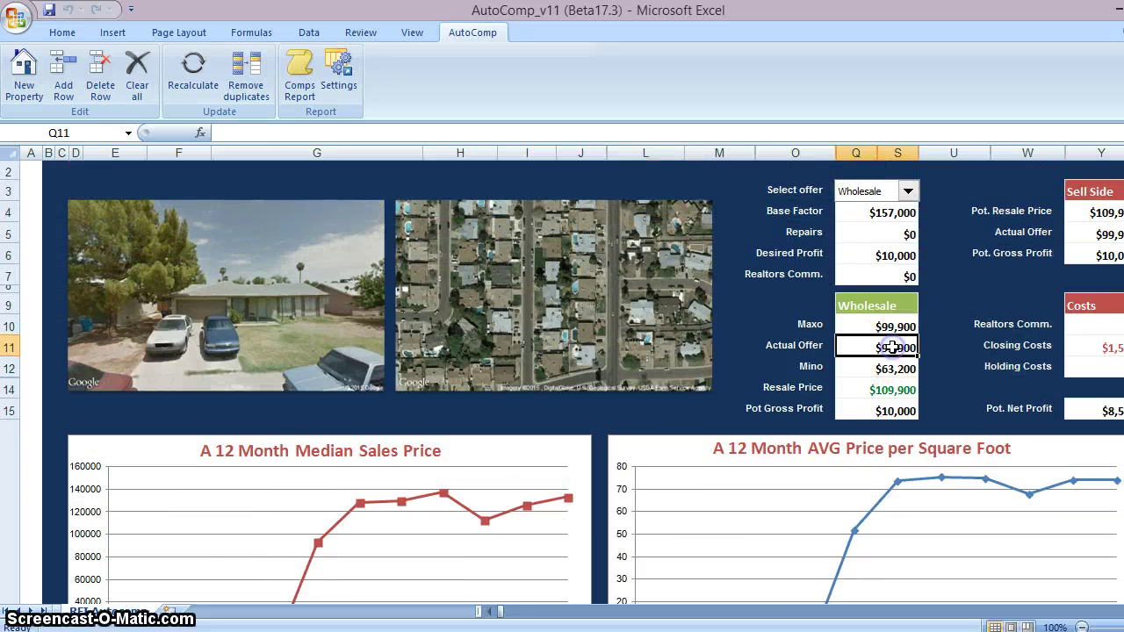
text(8)
text(0)
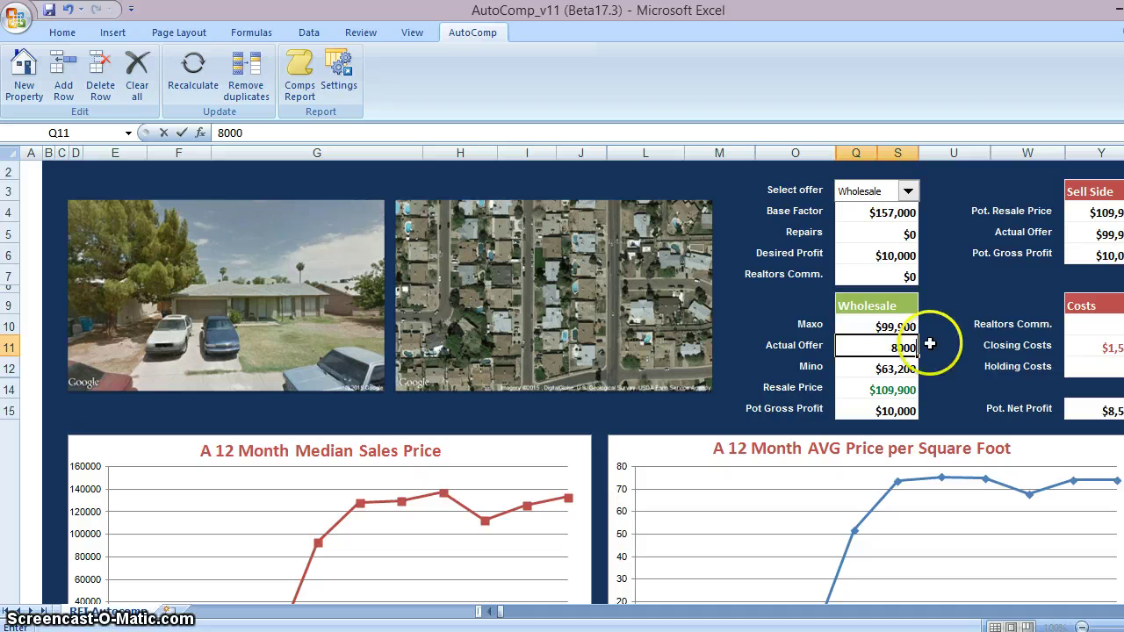
click(946, 342)
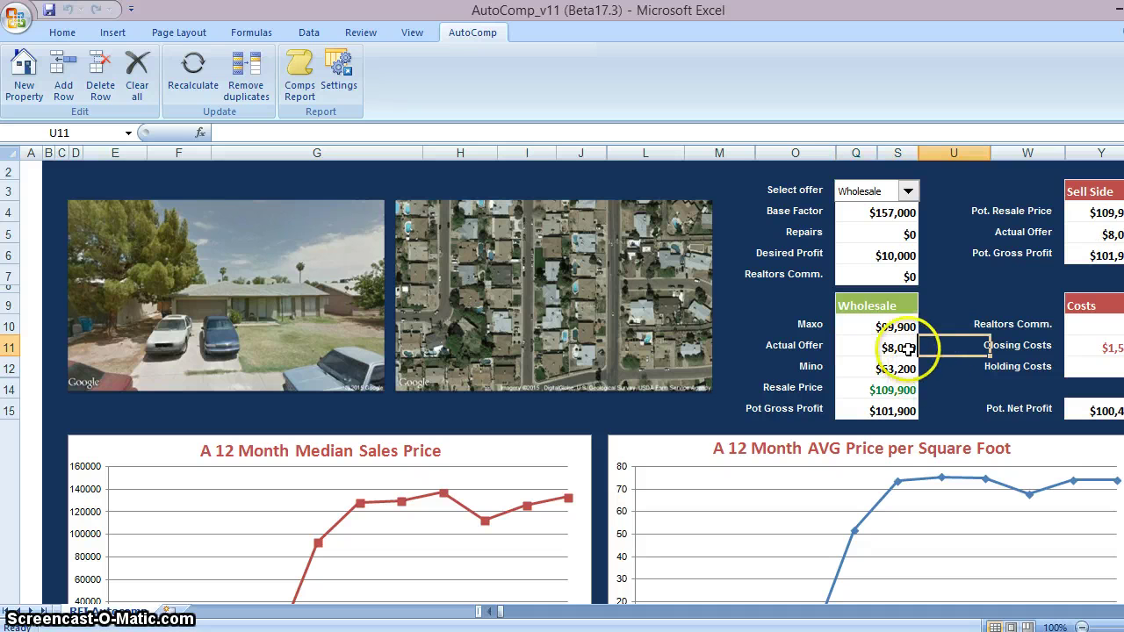
click(907, 348)
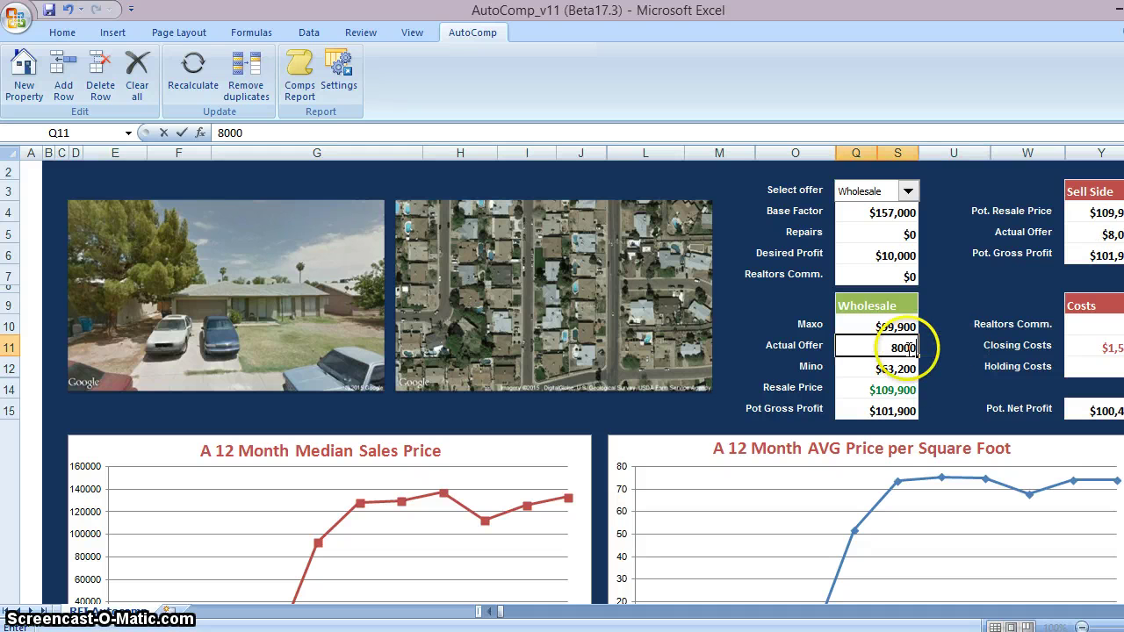
text(80000)
click(933, 344)
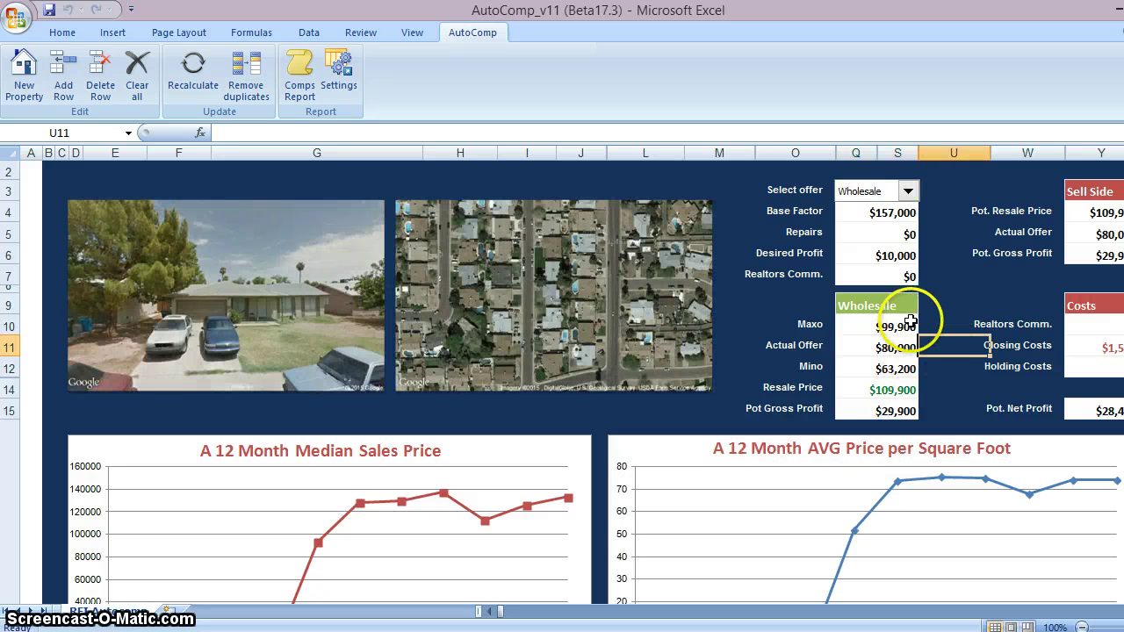
Check the $80,000 offer and Pot. Net Profit formula, then open the Add Row form
click(898, 350)
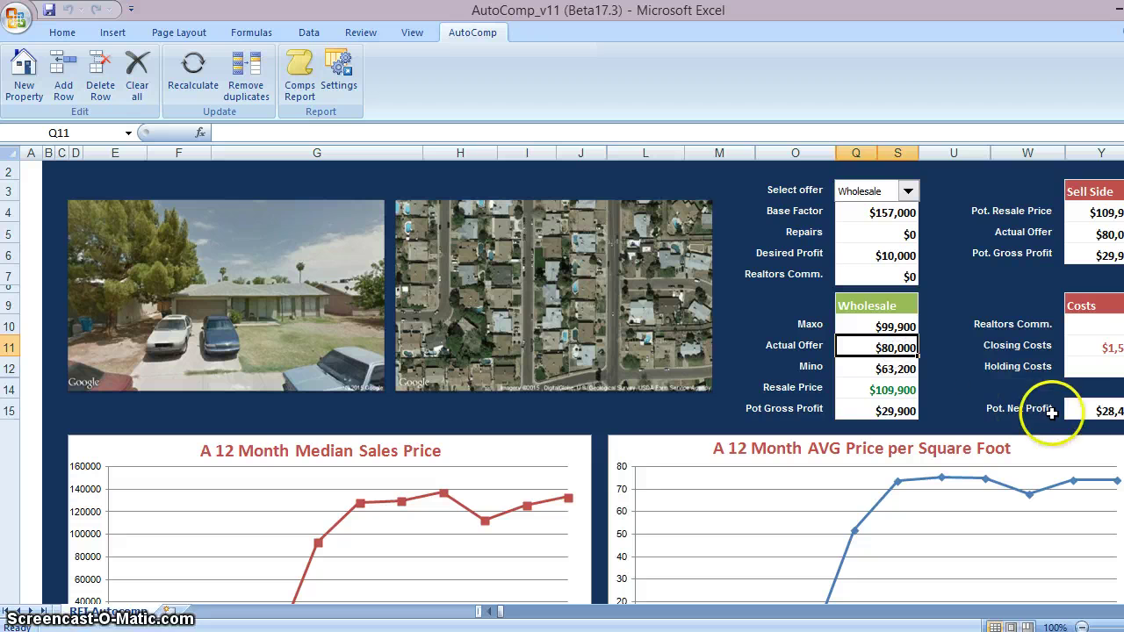
click(1104, 418)
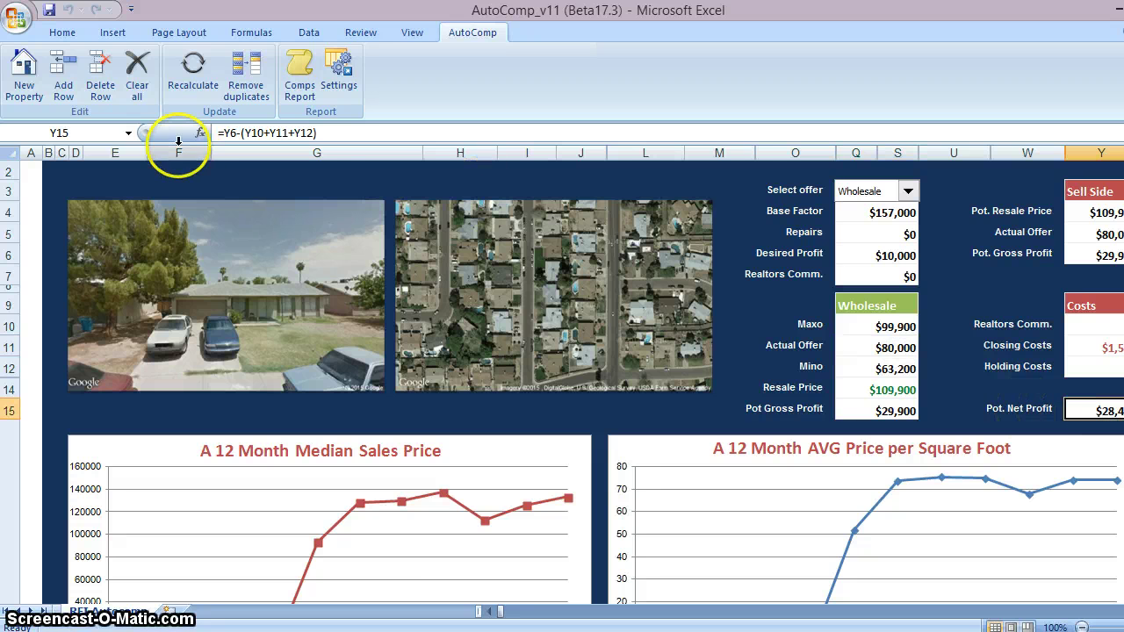
click(63, 77)
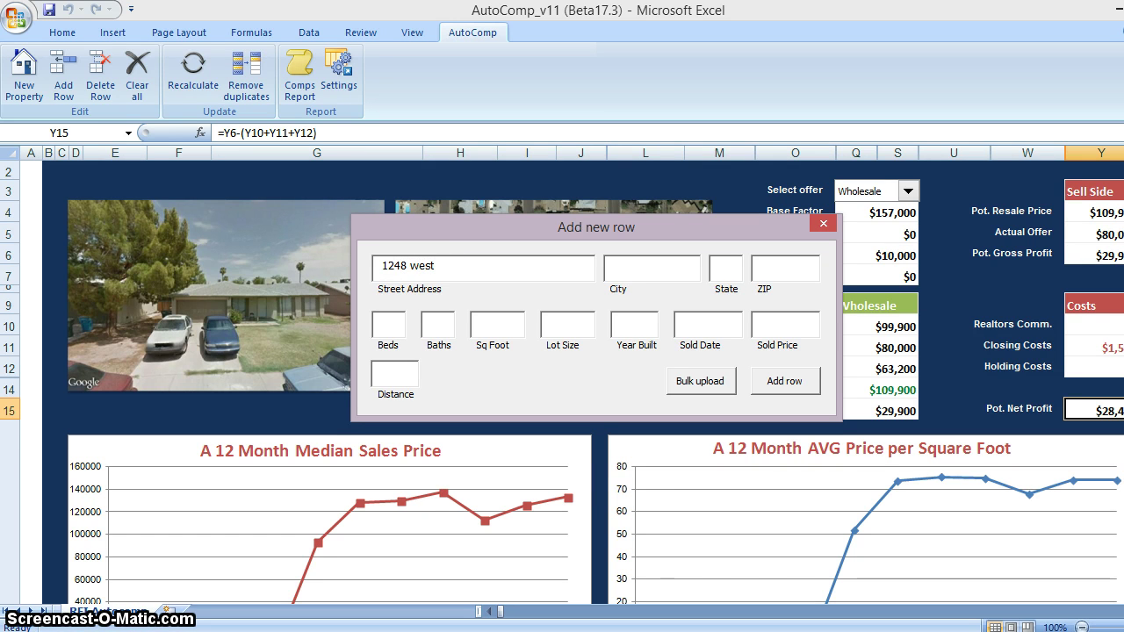
Enter the new comp's street address and ZIP, set Sq Foot 1000 and Lot Size 7800, and add it
key(Tab)
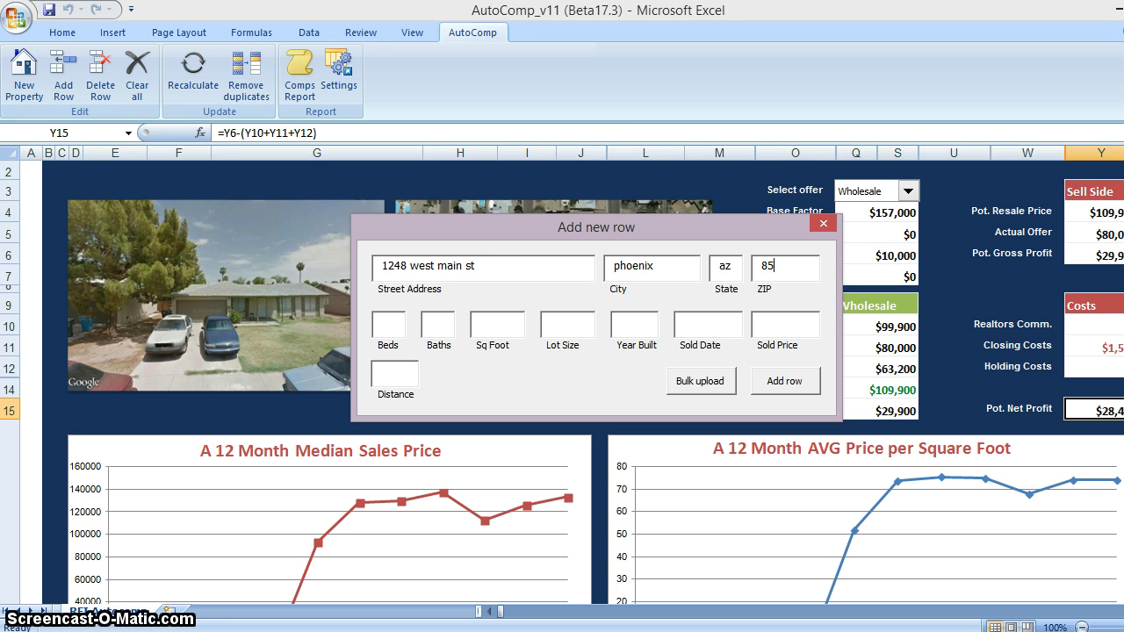
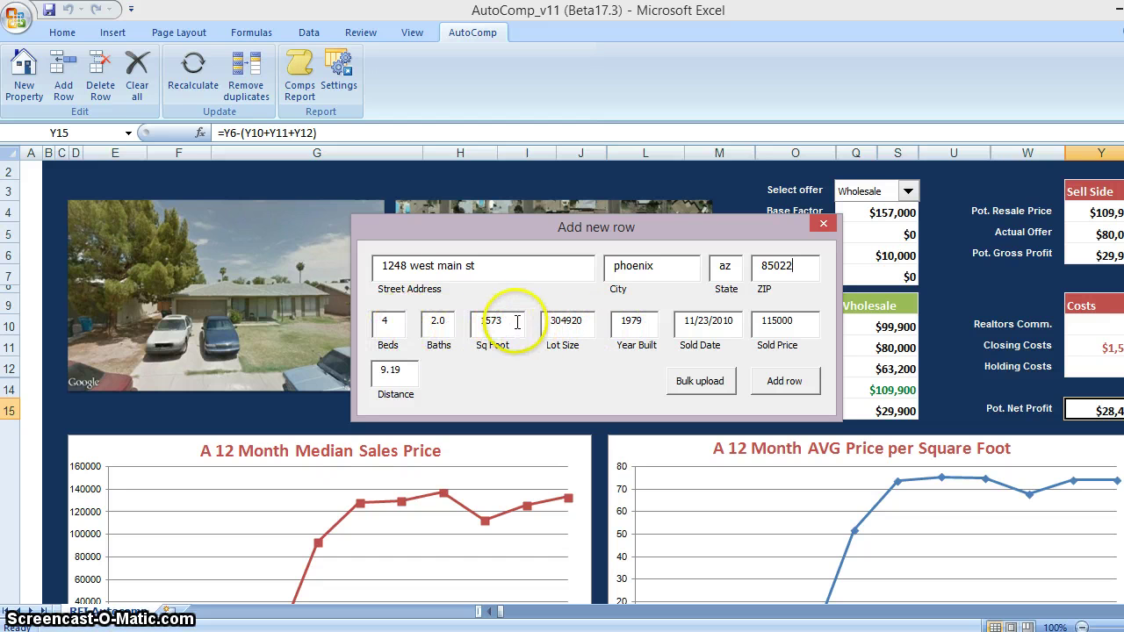
double_click(490, 320)
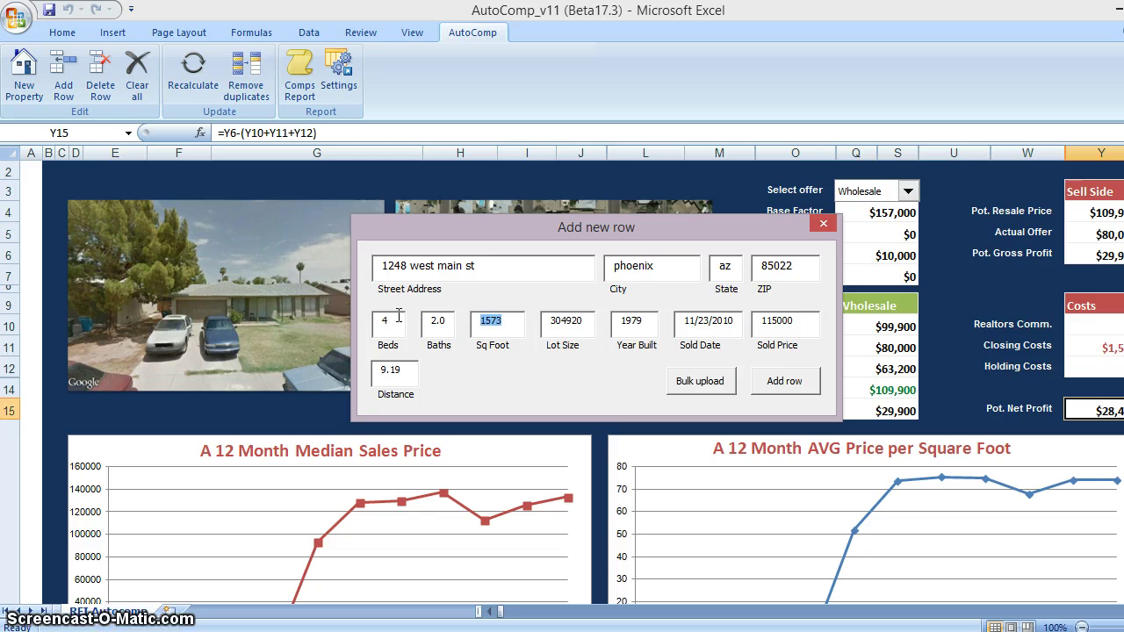
text(1000)
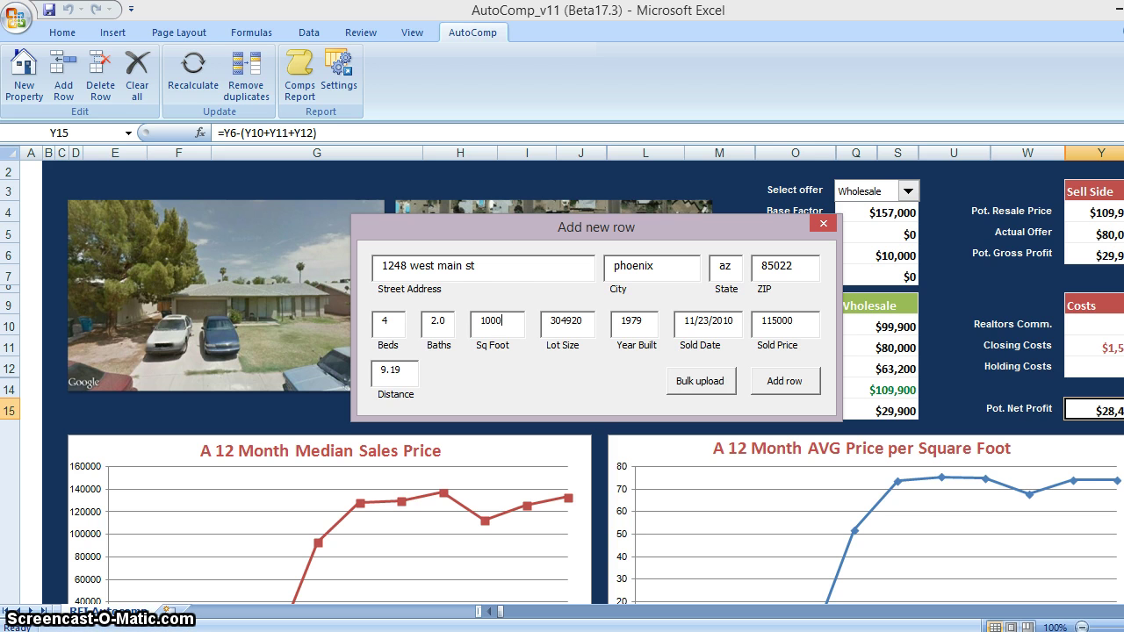
click(586, 321)
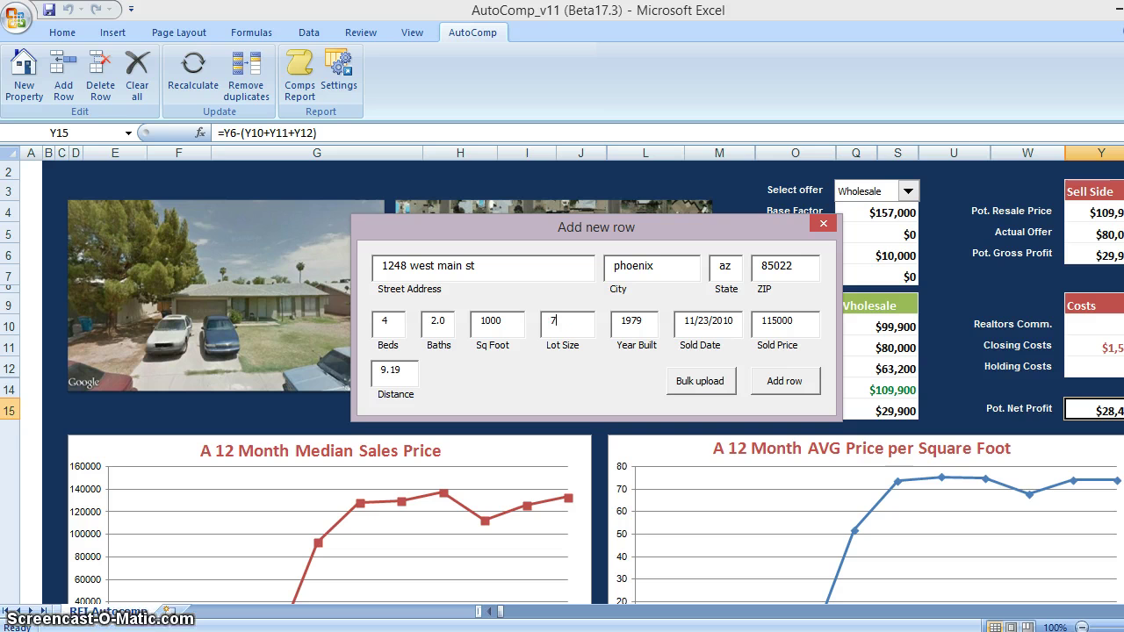
text(7)
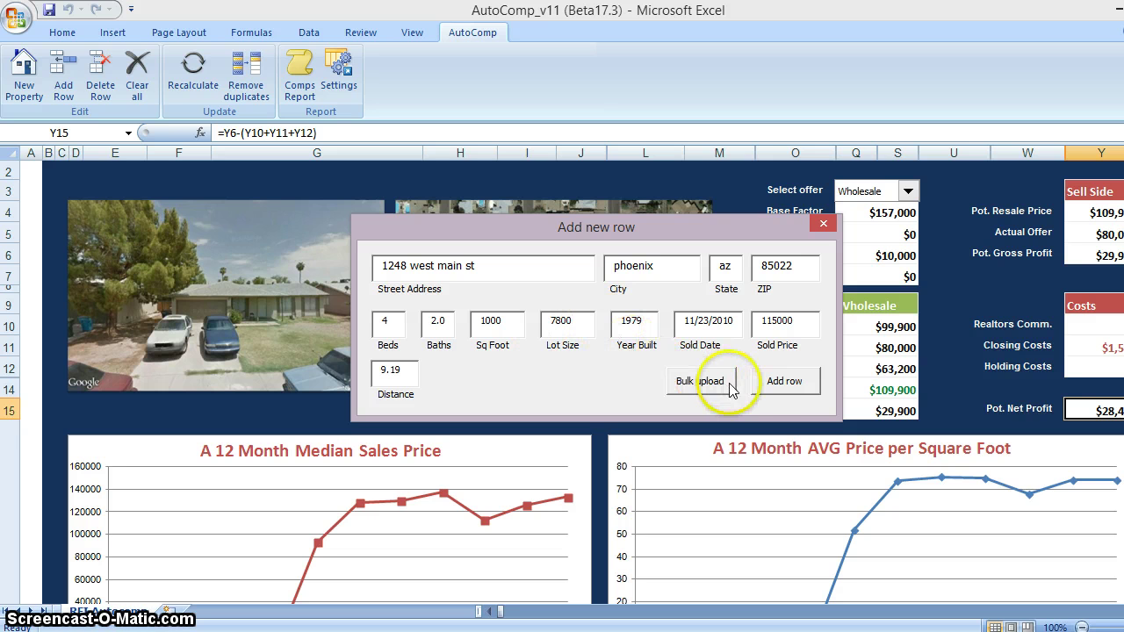
click(778, 384)
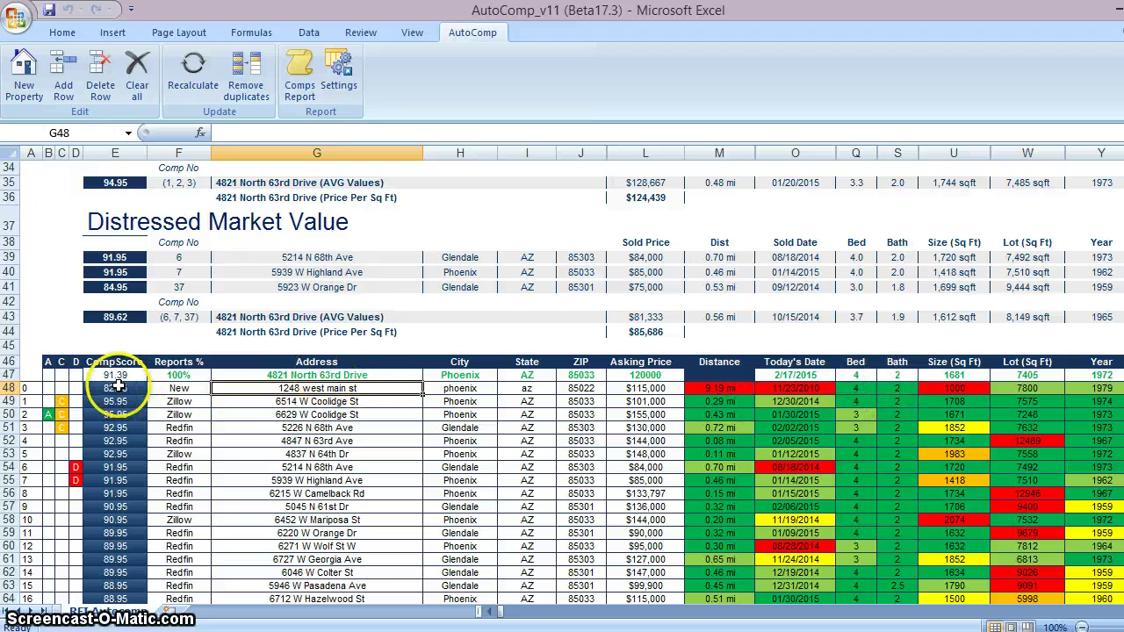
Inspect the new comp's CompScore and the first distressed comp's details
click(115, 388)
click(61, 387)
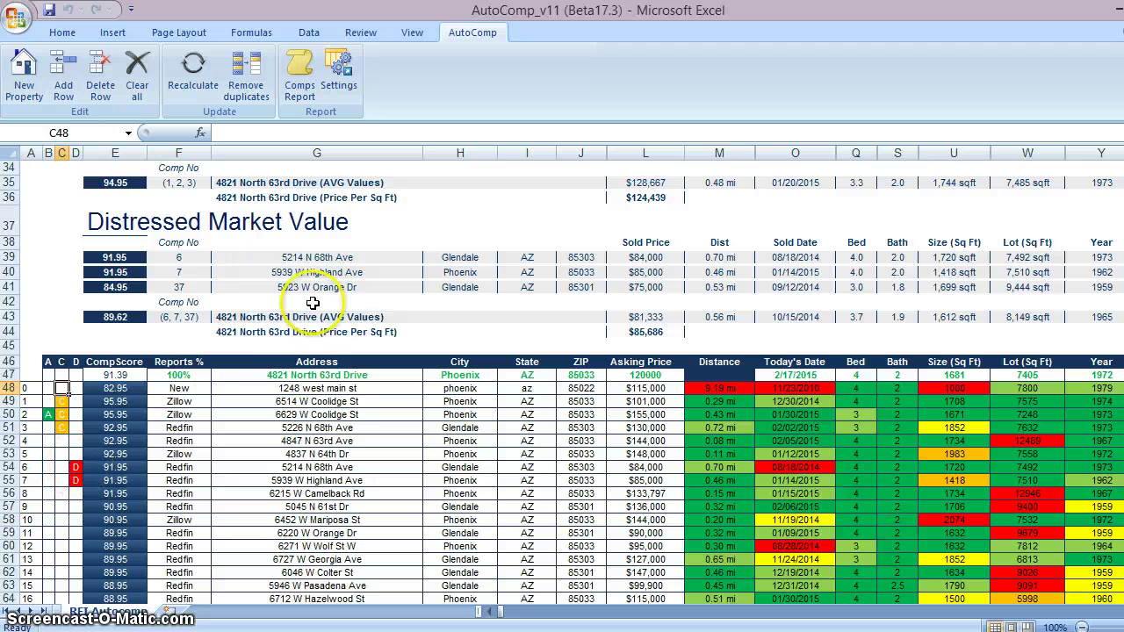
click(475, 256)
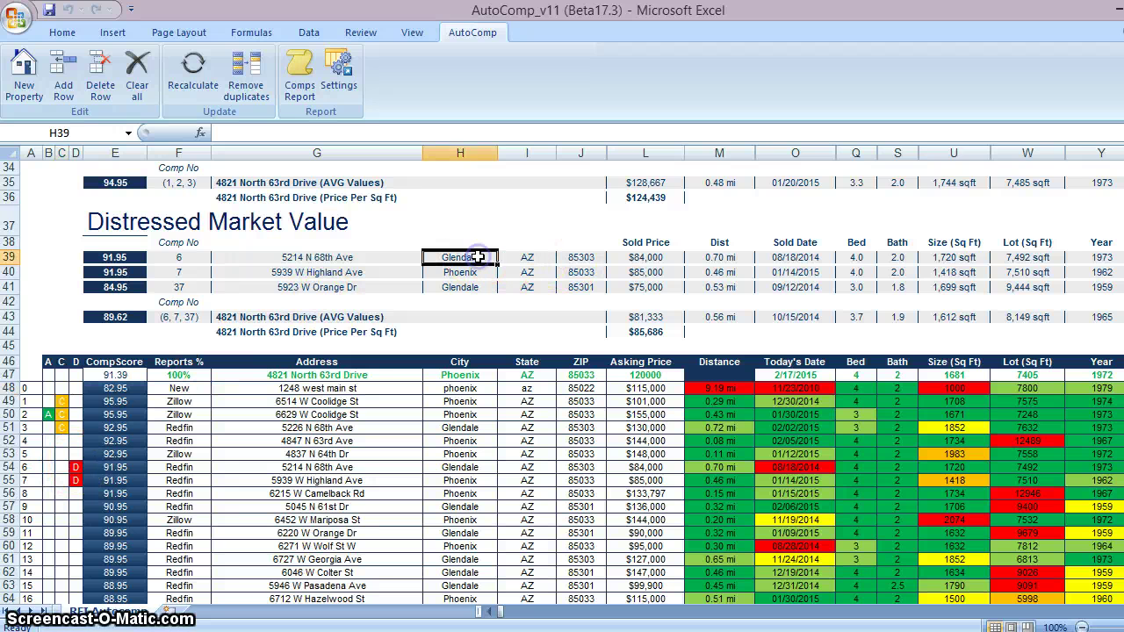
Unmark comp 6 as distressed and mark comp 9 with 'd', averaging $98,667
click(76, 467)
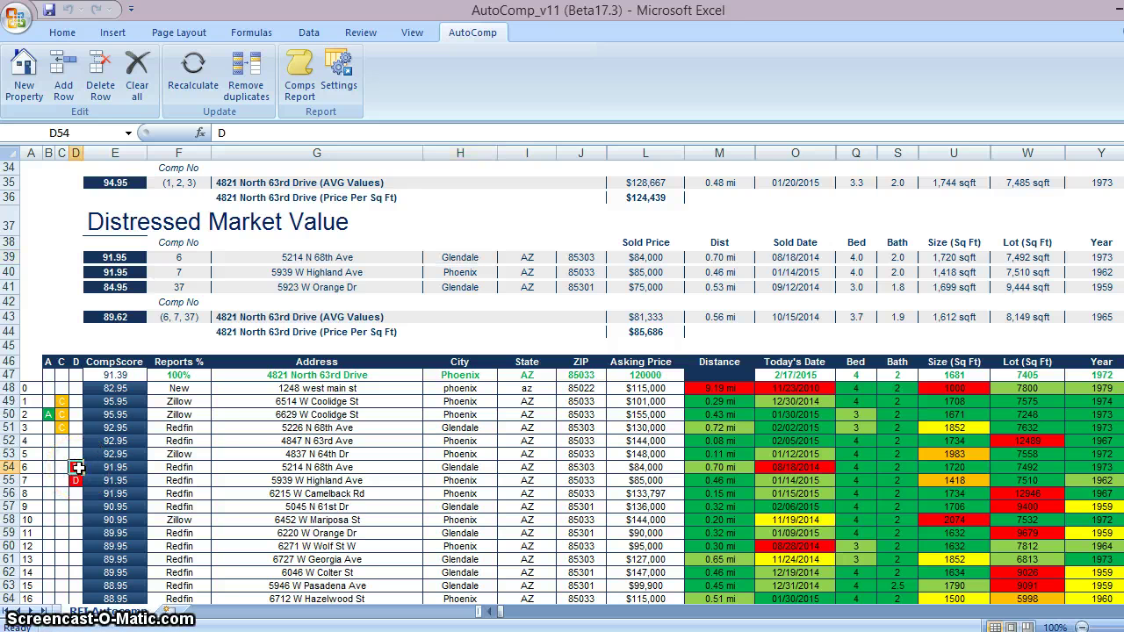
key(Delete)
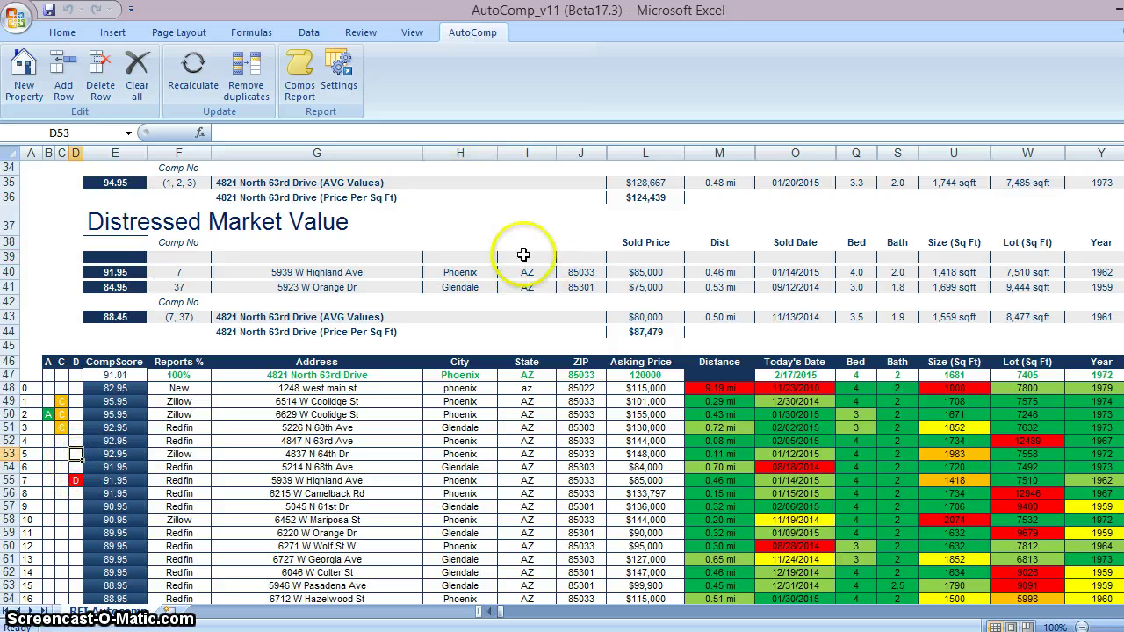
click(77, 507)
text(d)
key(Return)
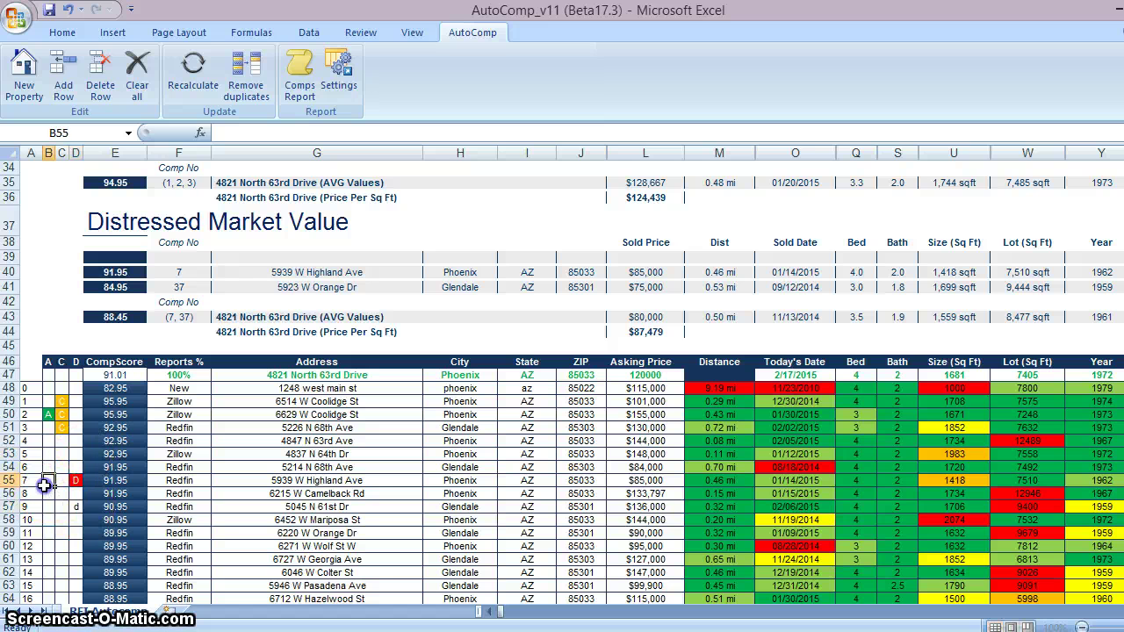
click(661, 316)
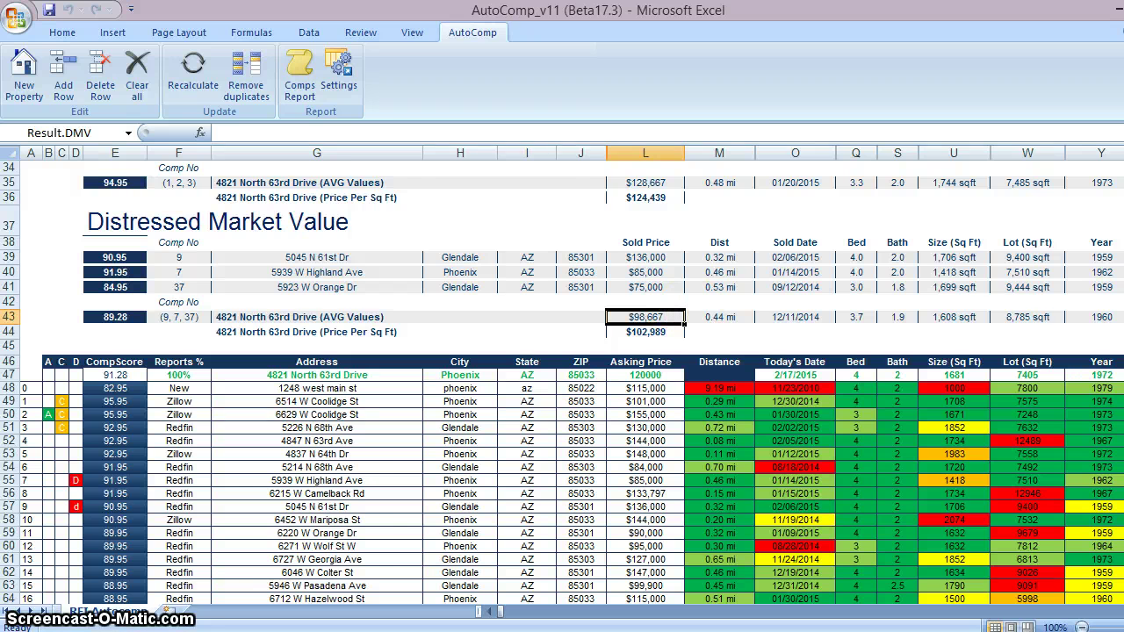
scroll(677, 201, up, 11)
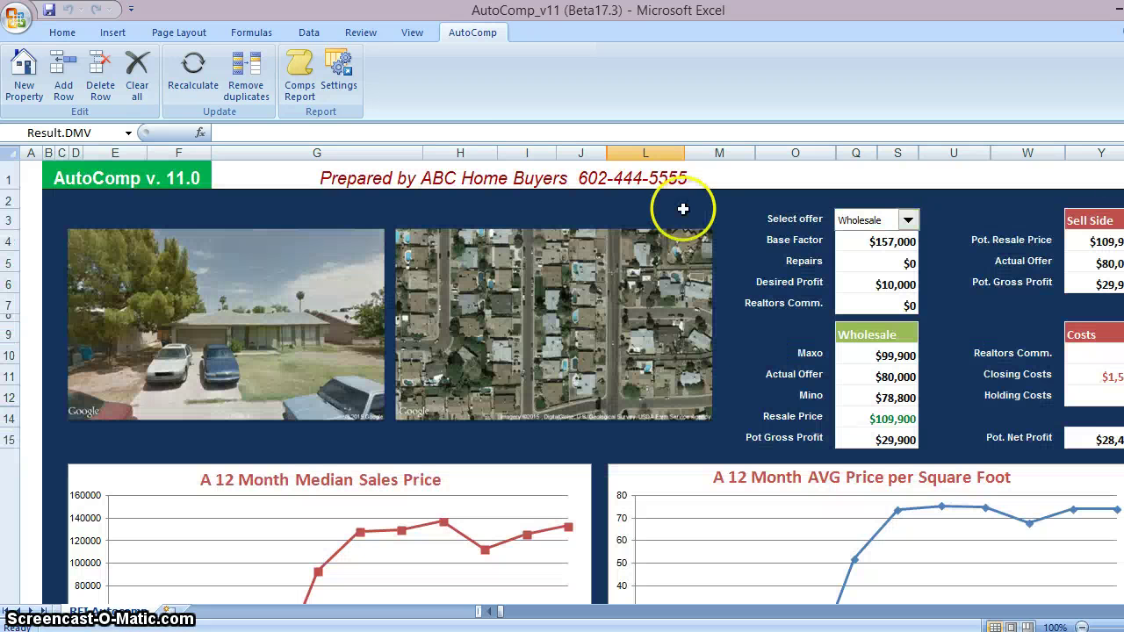
click(299, 87)
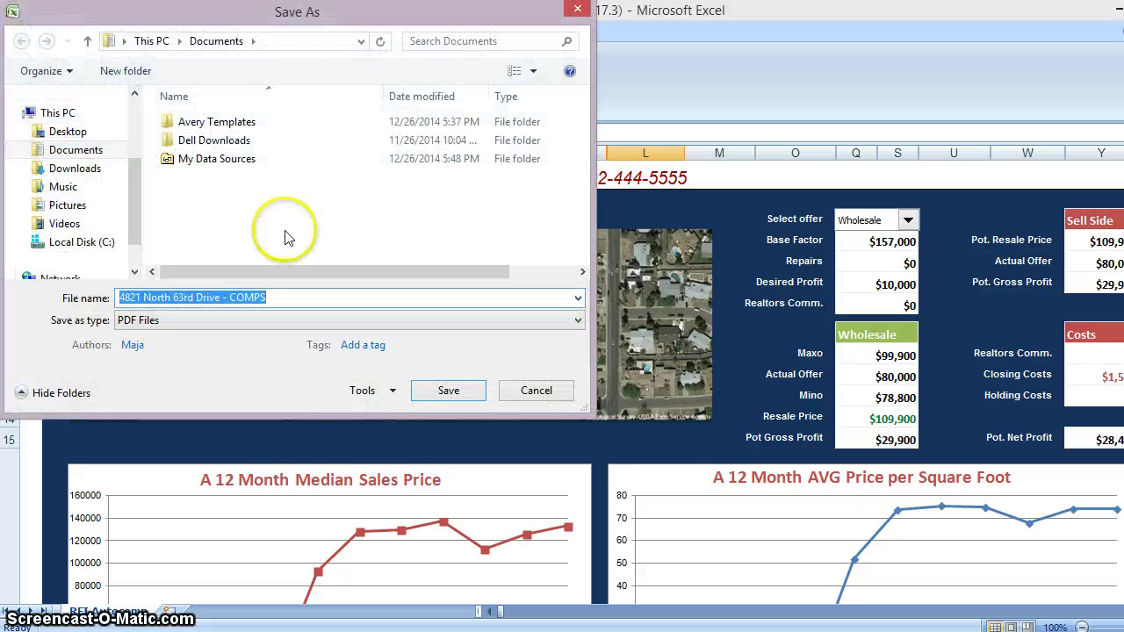
click(69, 132)
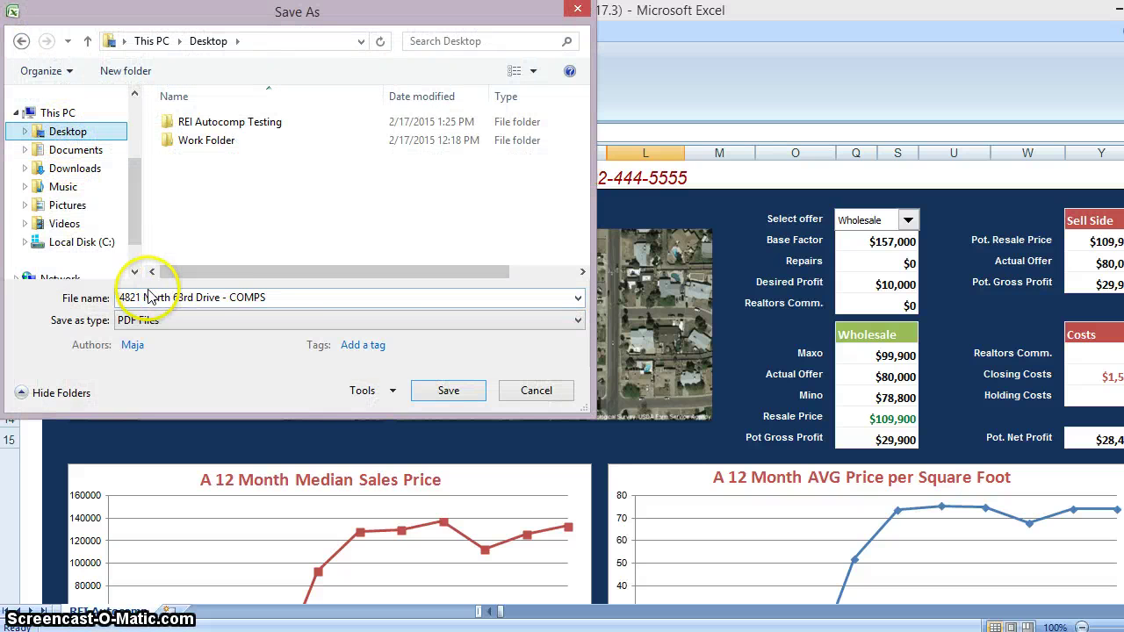
click(447, 391)
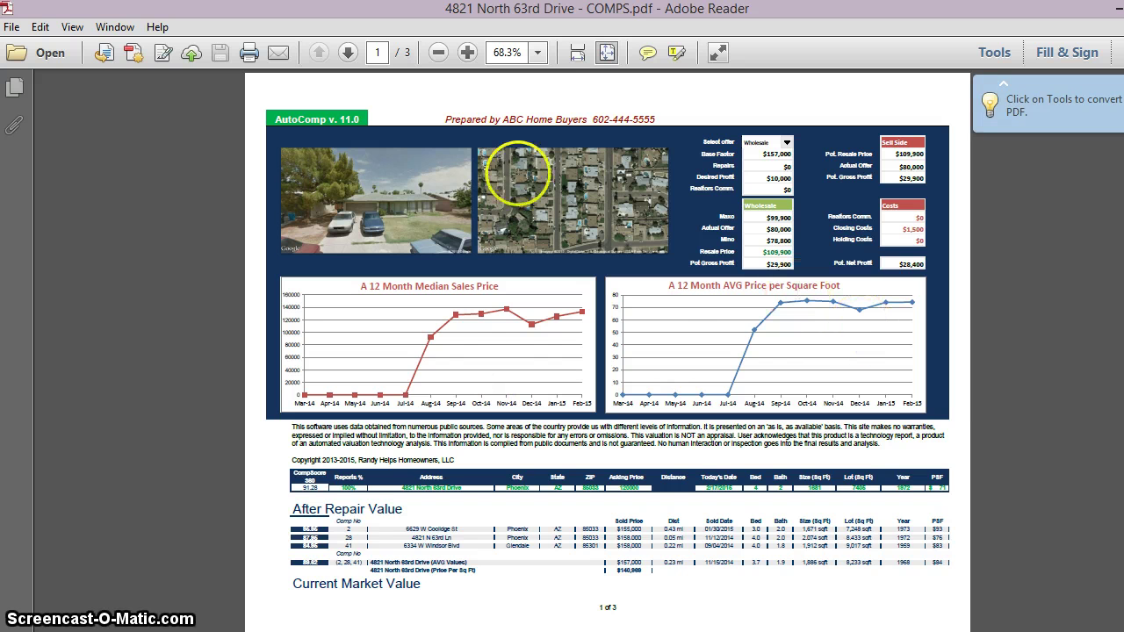
View the comps PDF at 100% zoom, scroll through its pages, then return to Excel
click(537, 53)
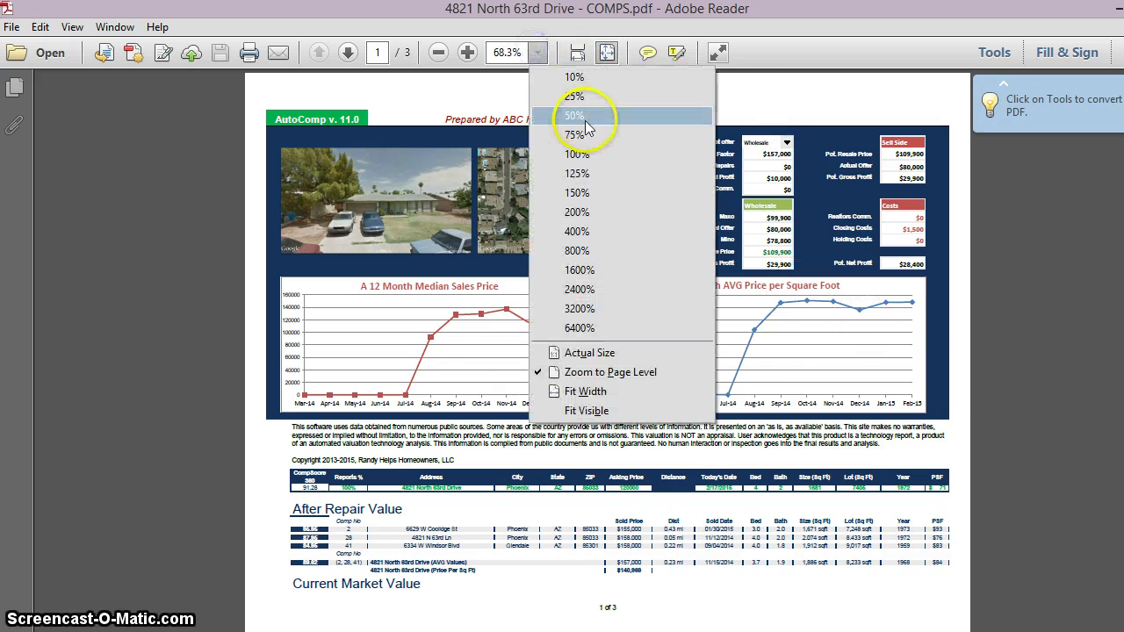
click(590, 155)
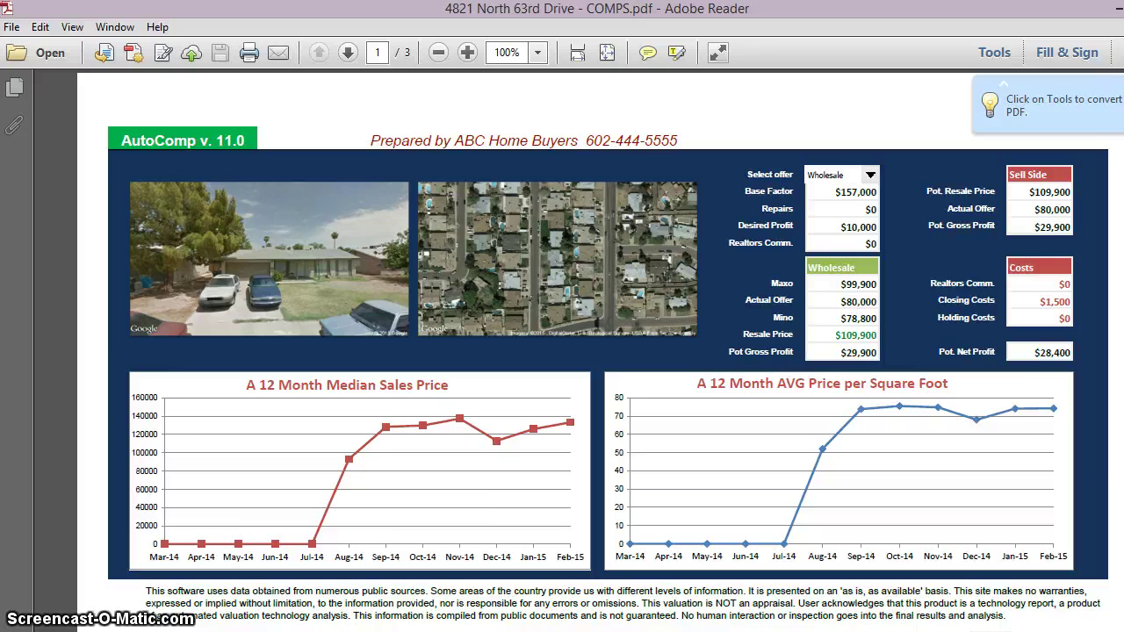
scroll(597, 352, down, 20)
scroll(597, 351, up, 20)
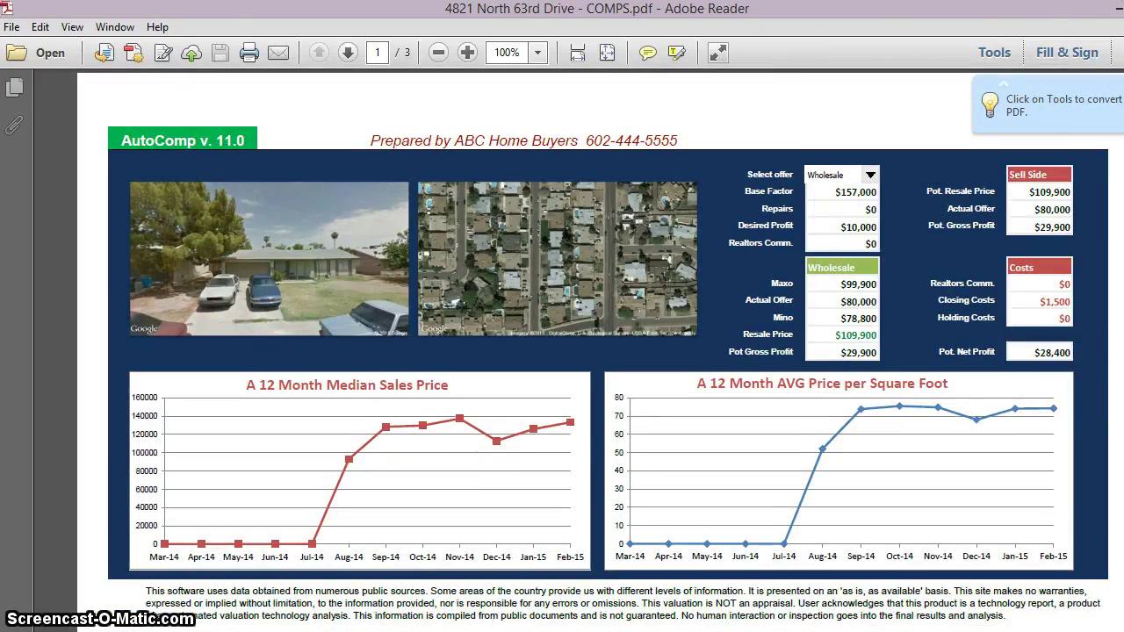
key(alt+Tab)
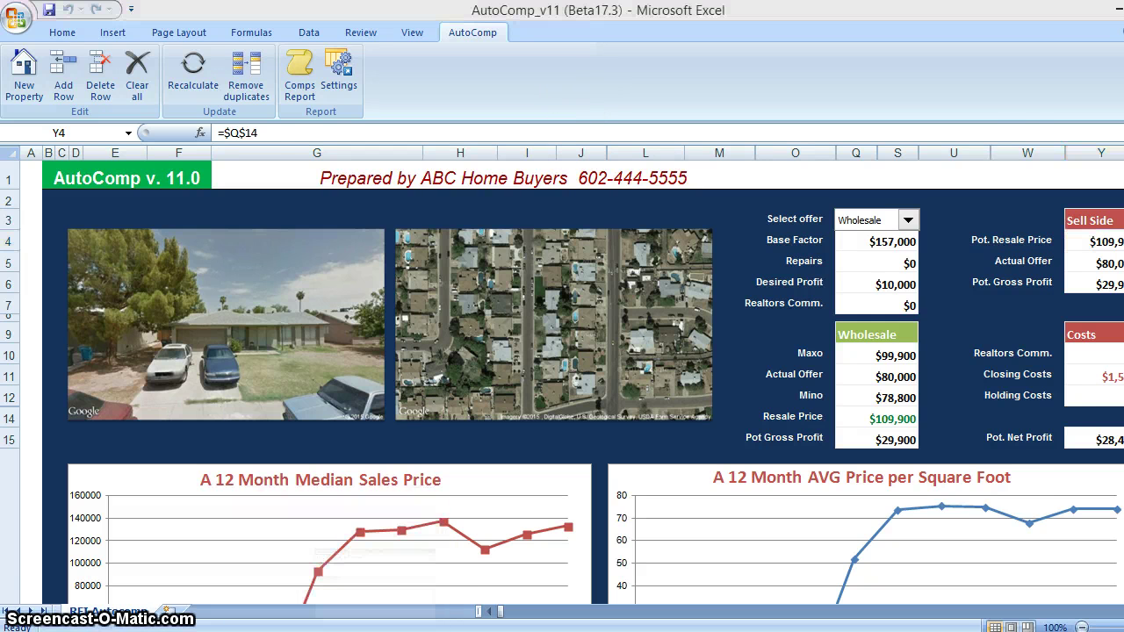
Close the Notepad version 11 update notes without saving
key(alt+Tab)
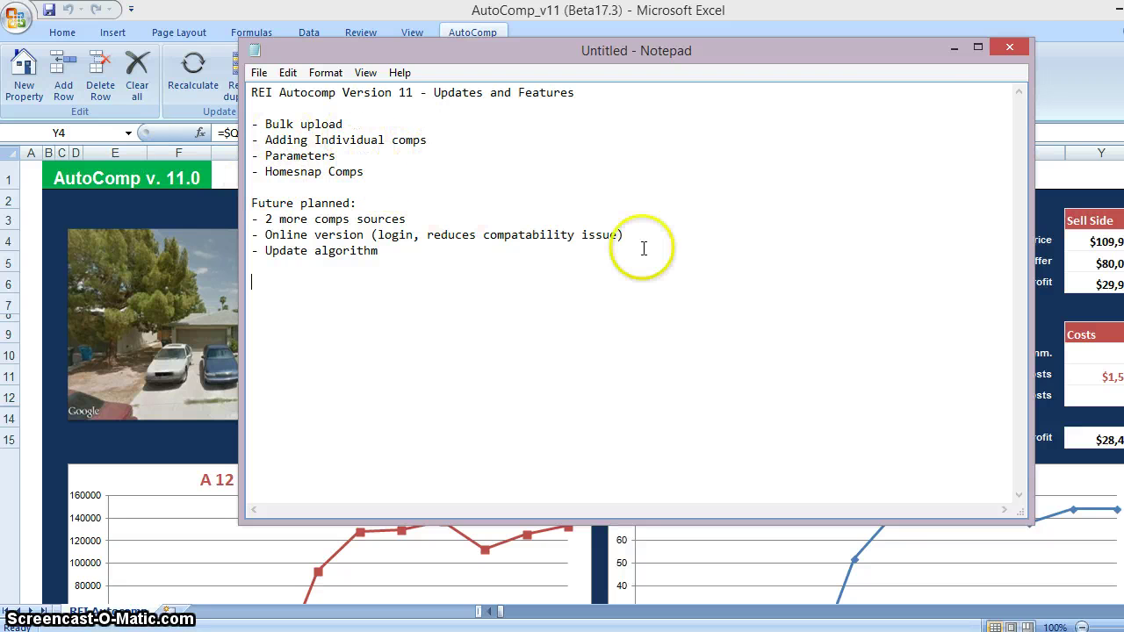
click(1012, 47)
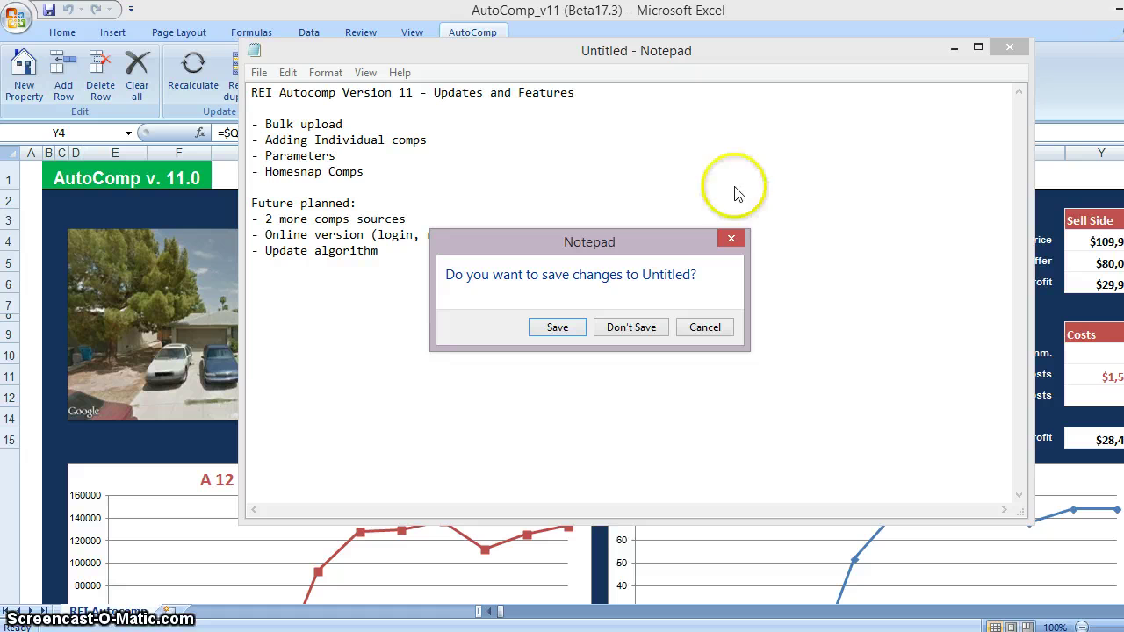
click(630, 327)
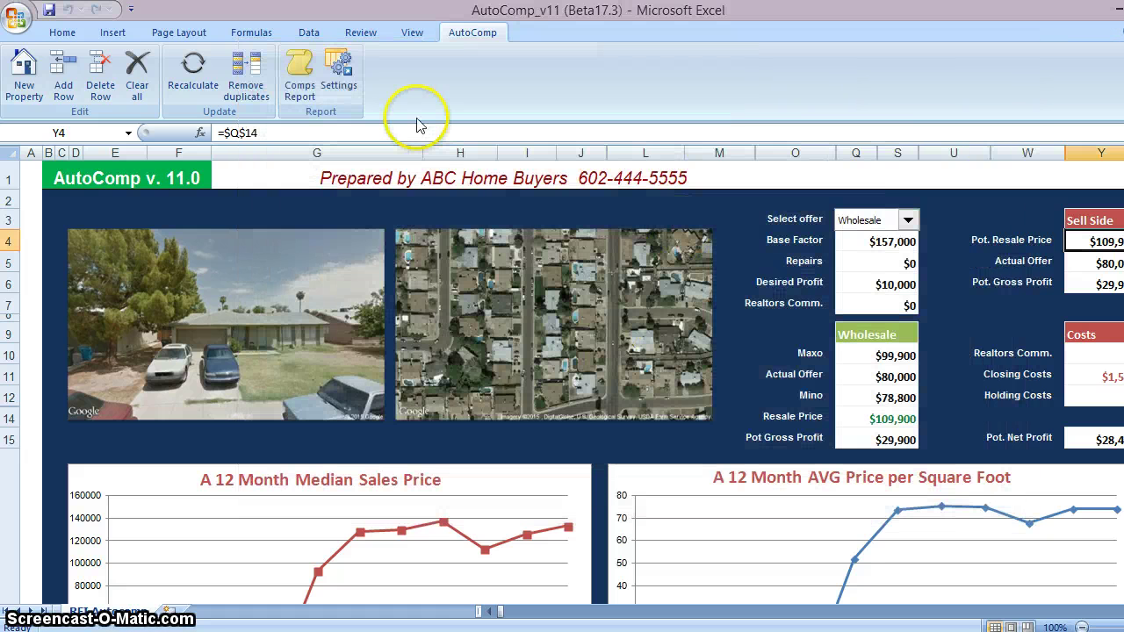
Start a Bulk upload from the Add Row form, then cancel the browse dialog and form
click(63, 71)
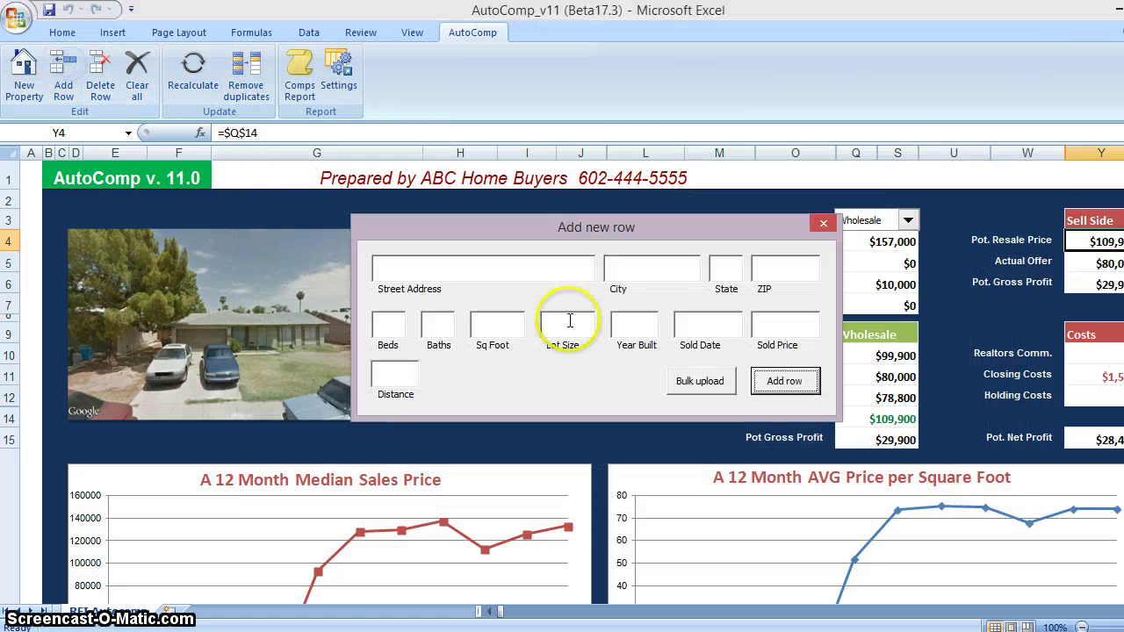
click(690, 382)
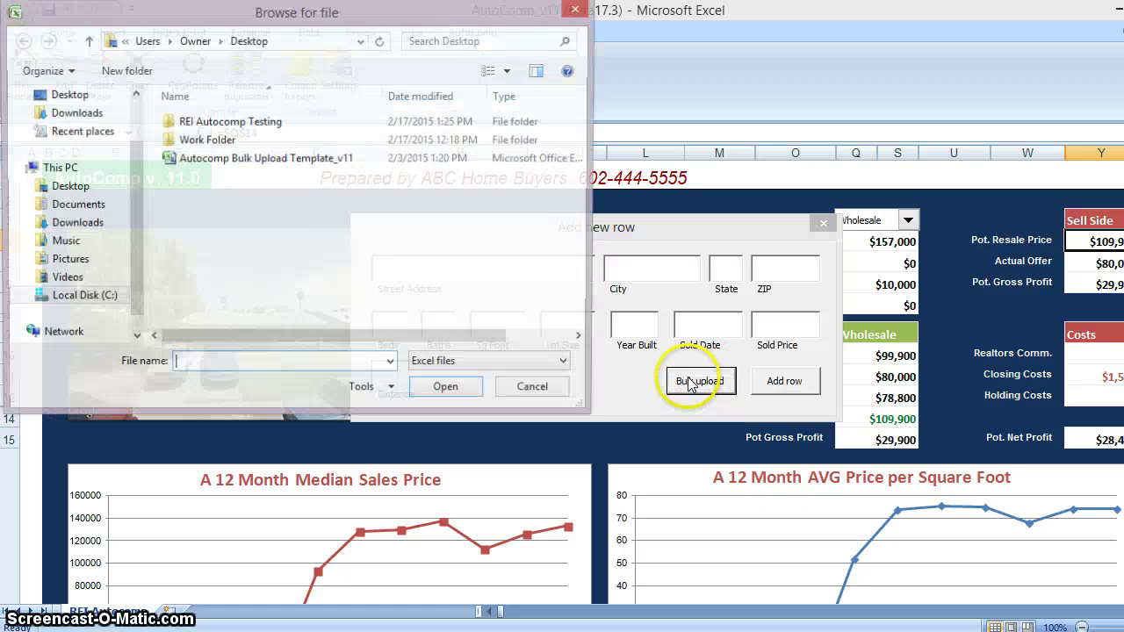
click(257, 162)
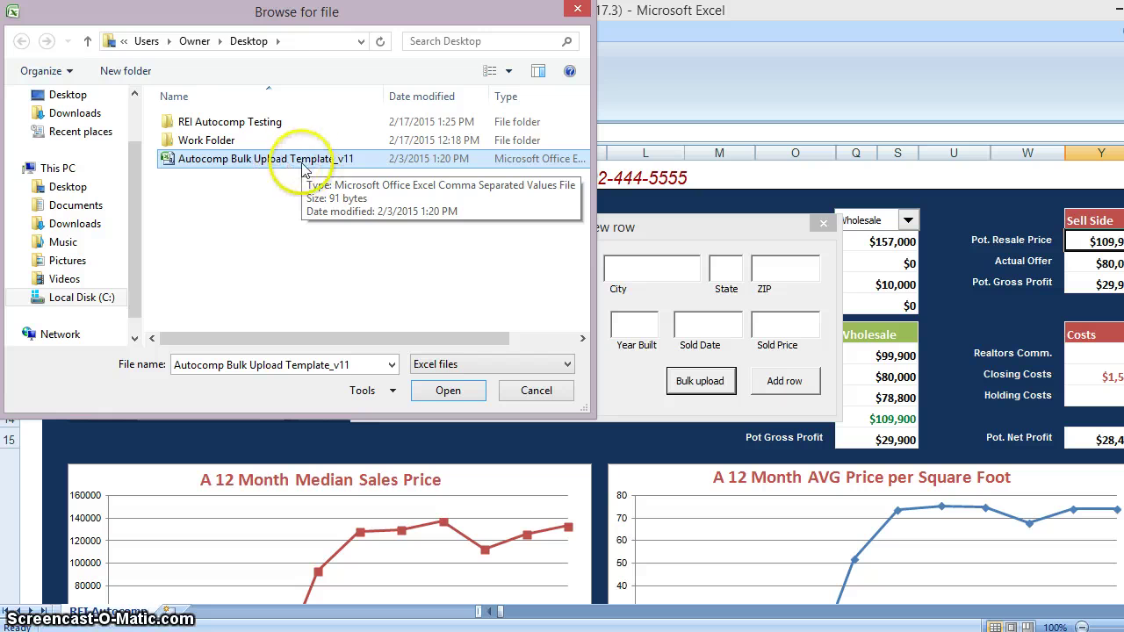
click(578, 9)
click(823, 224)
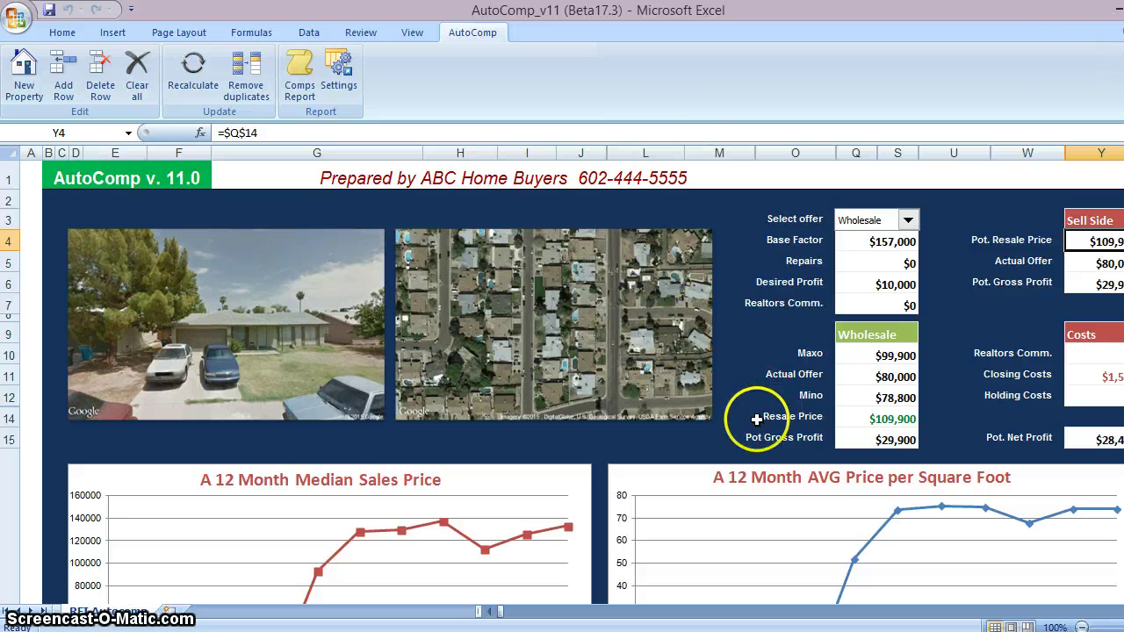
Open Autocomp Bulk Upload Template_v11 from the desktop, then restore the AutoComp_v11 window
click(1119, 9)
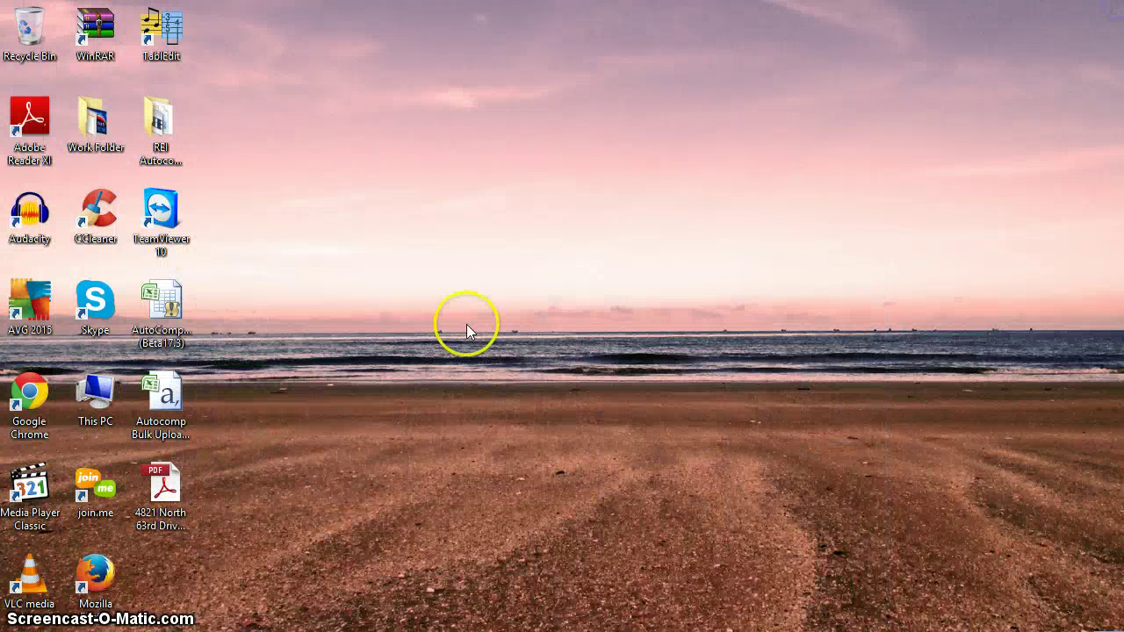
click(172, 400)
double_click(168, 397)
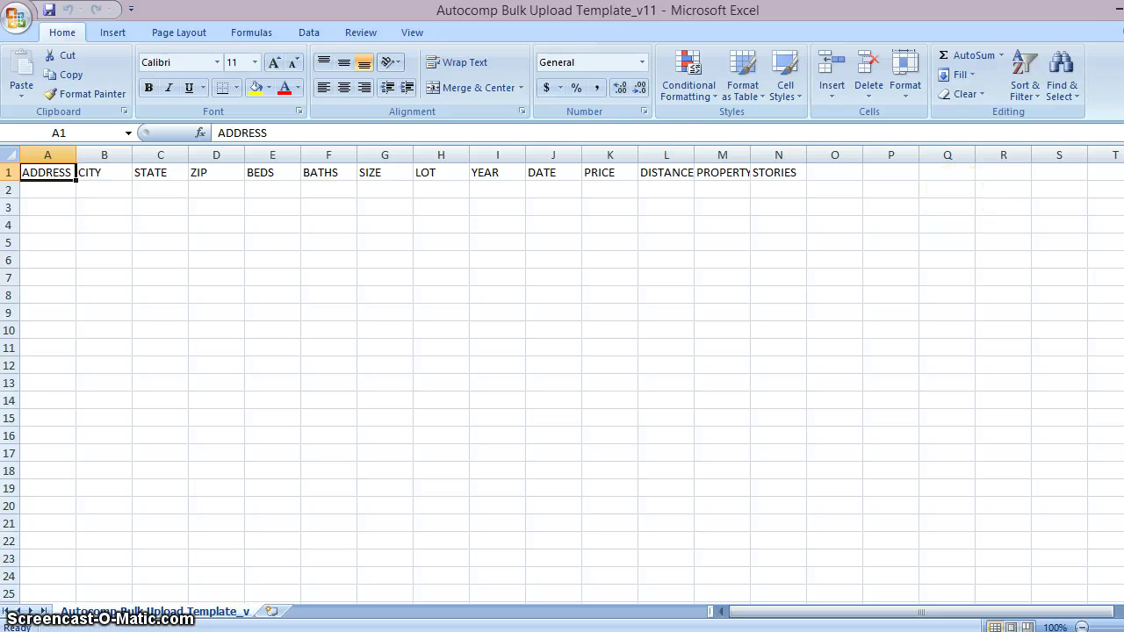
click(1116, 7)
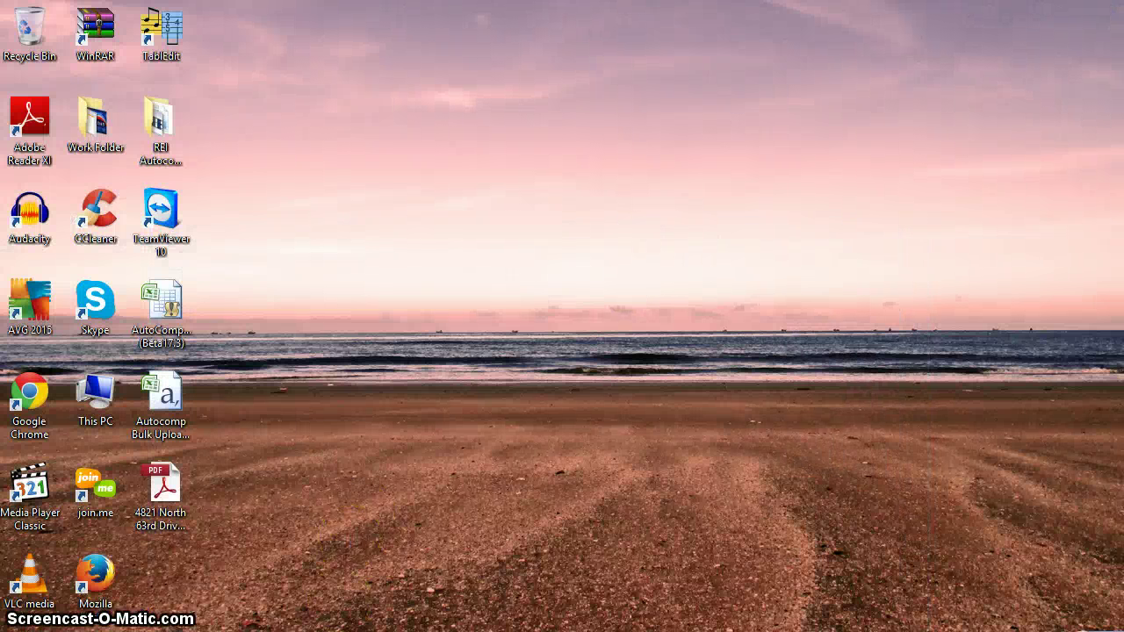
click(276, 539)
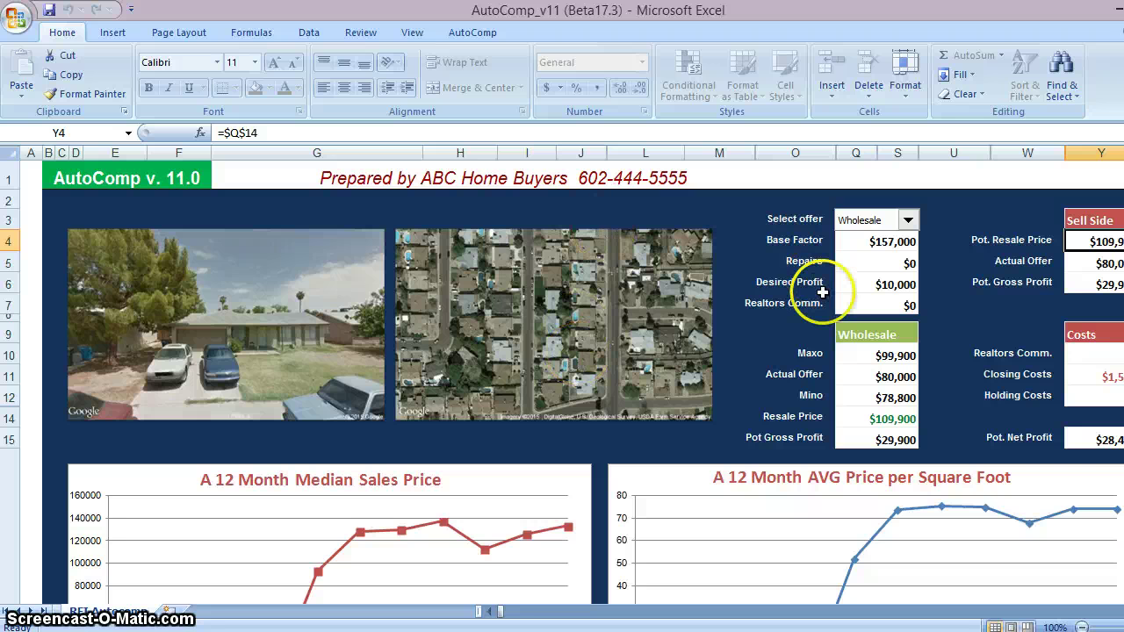
Scroll down through the comp tables and back up, then minimize the AutoComp workbook
scroll(562, 377, down, 7)
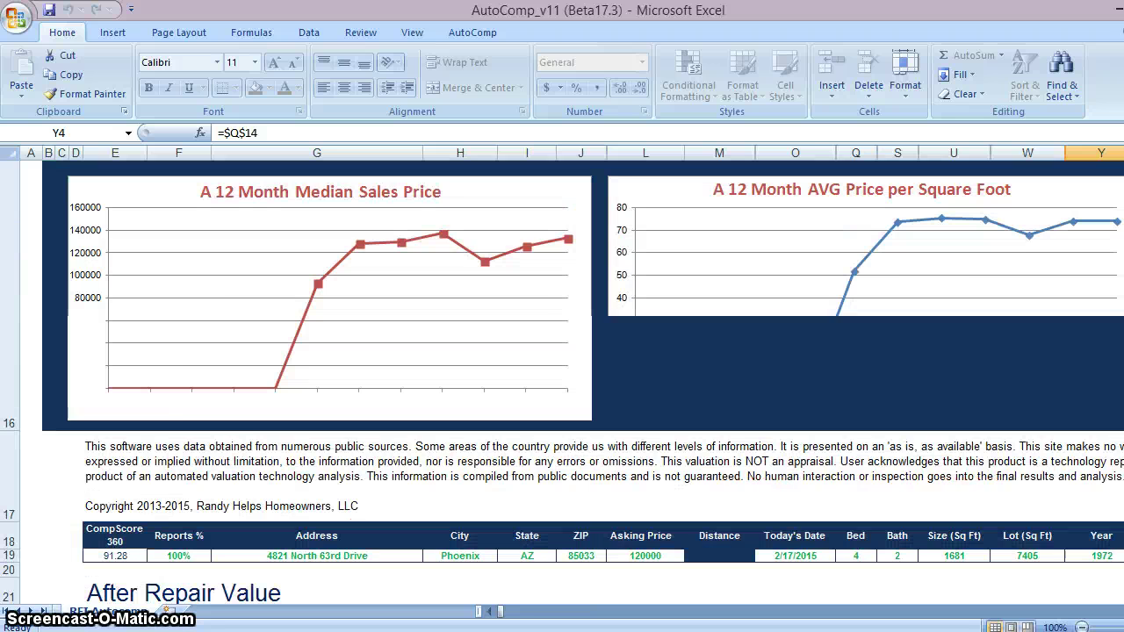
scroll(562, 377, down, 20)
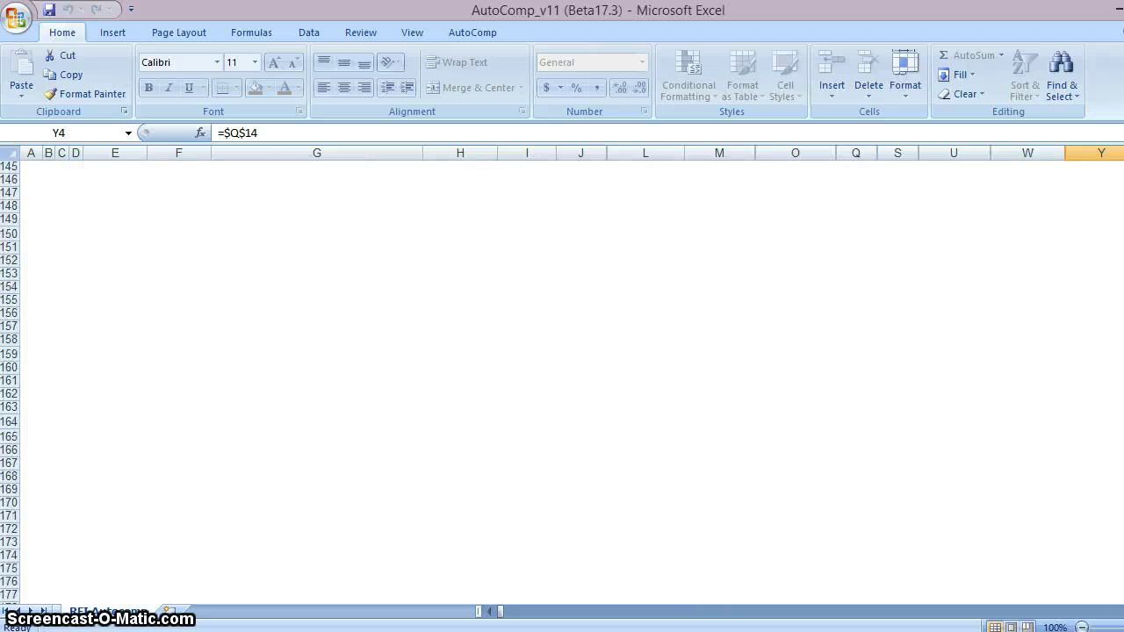
scroll(717, 213, up, 20)
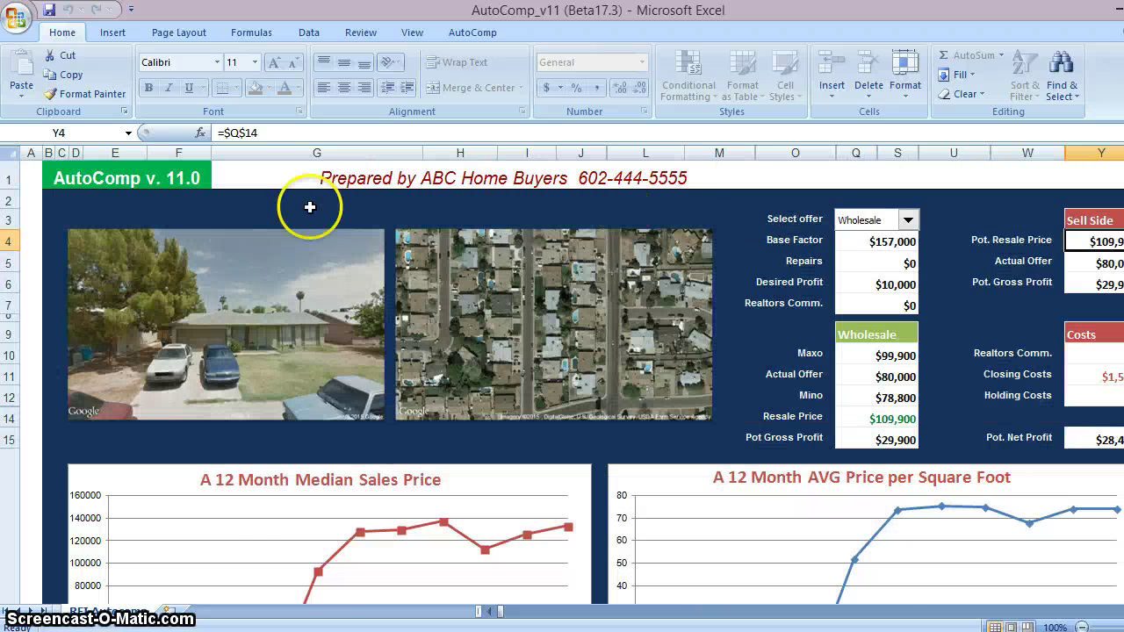
mouse_move(285, 628)
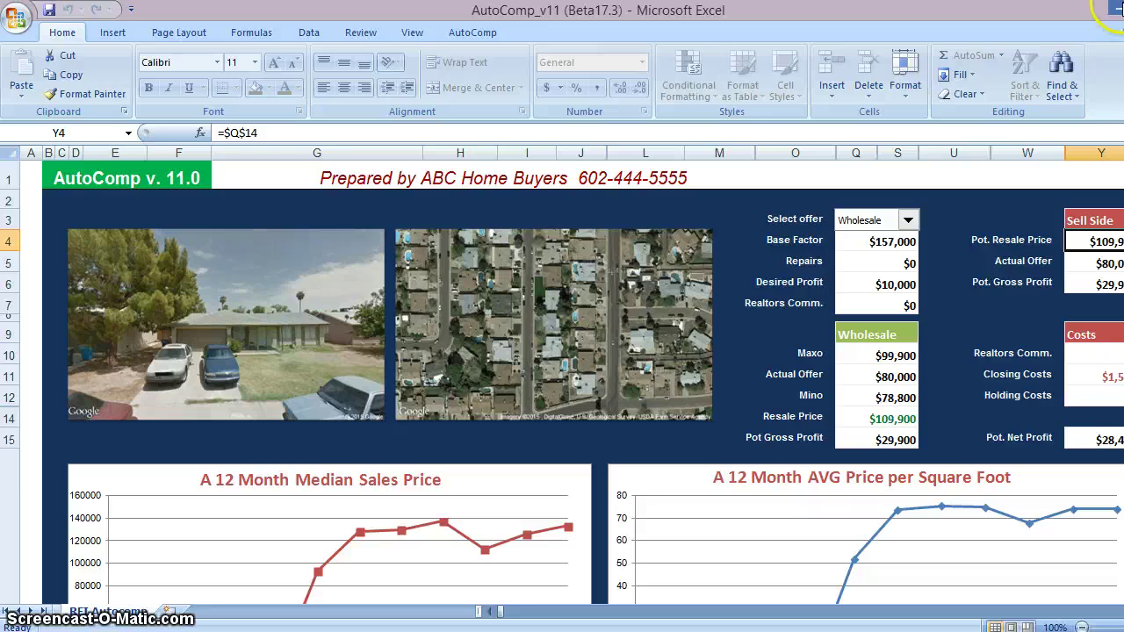
click(1113, 9)
click(438, 474)
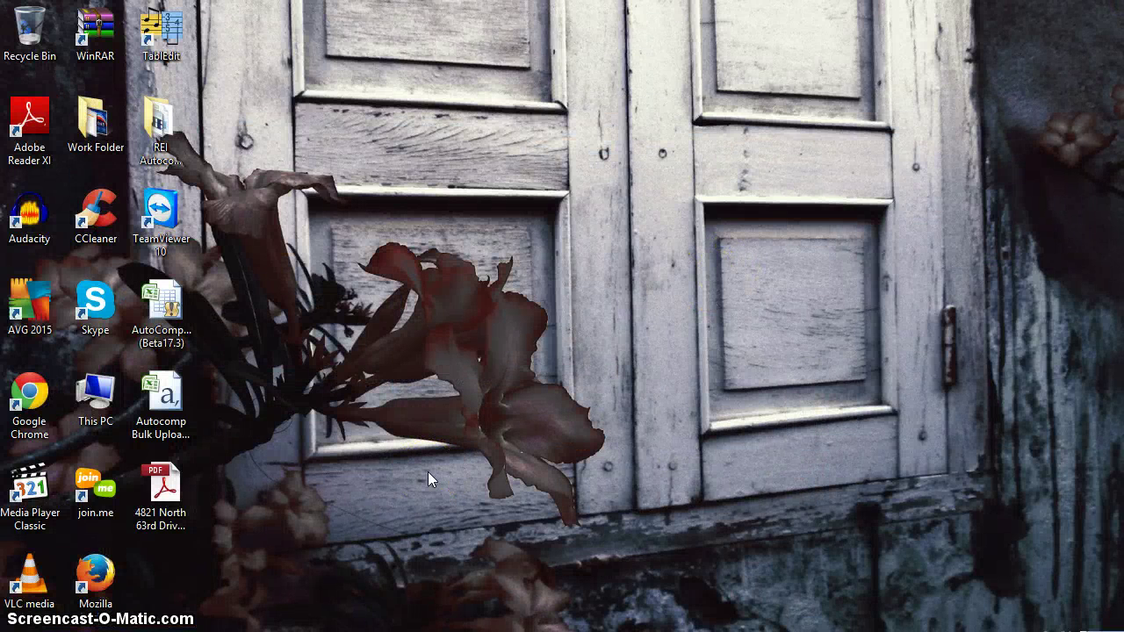